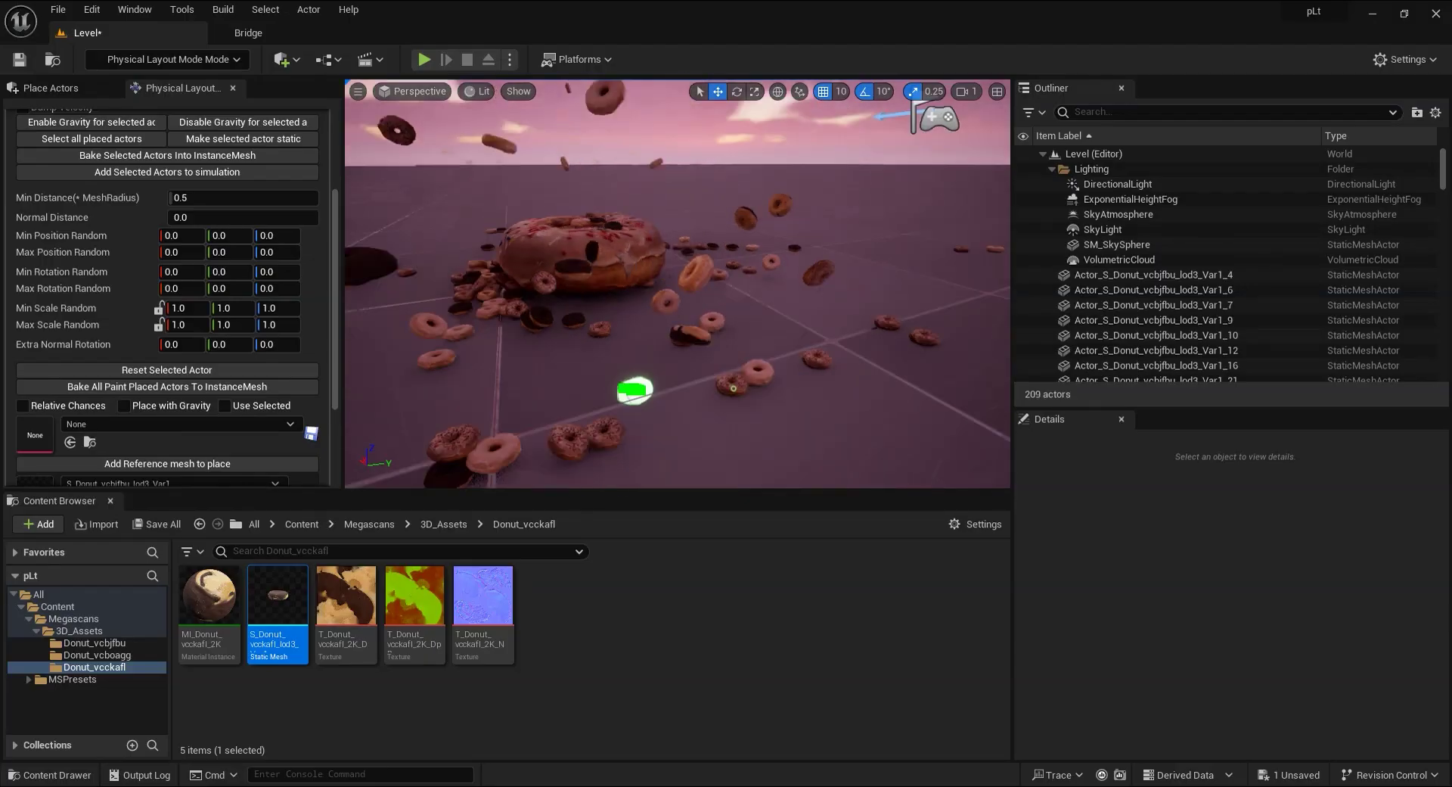
# Paint more falling donuts around the giant donut, then orbit to inspect the scatter
pyautogui.moveTo(634, 390); pyautogui.dragTo(749, 450)
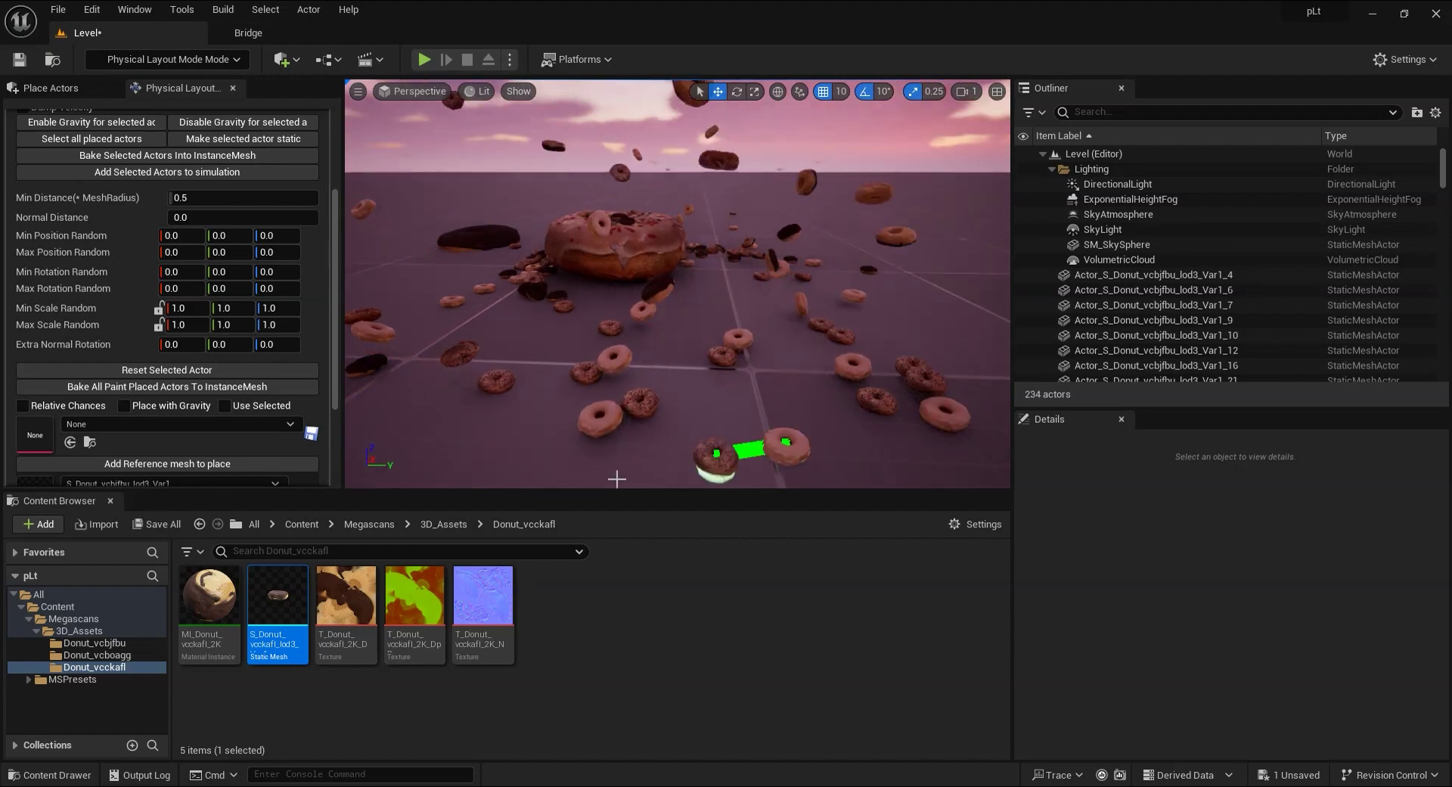
pyautogui.moveTo(749, 450); pyautogui.dragTo(866, 423, button='right')
pyautogui.rightClick(938, 395)
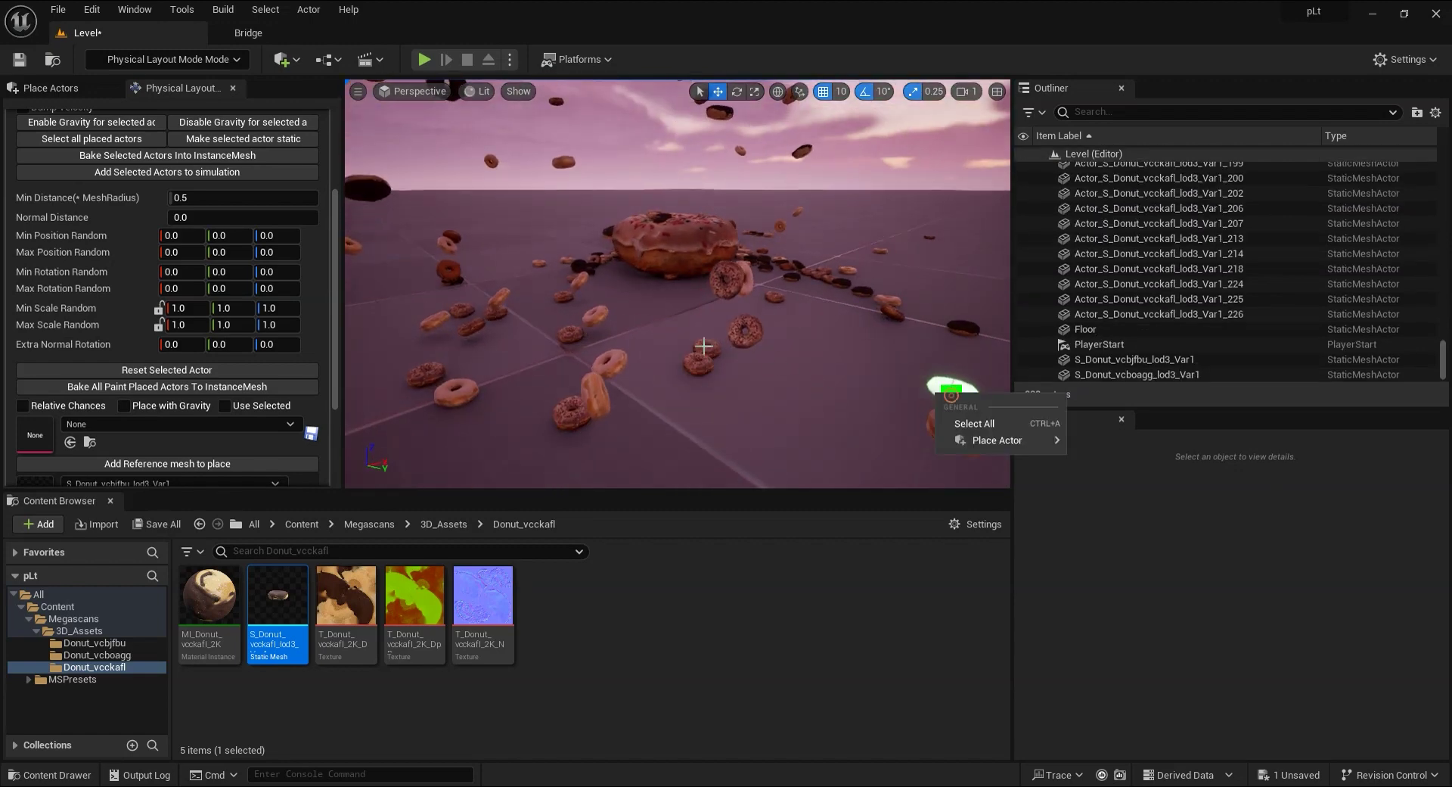
pyautogui.click(952, 390)
pyautogui.moveTo(951, 389); pyautogui.dragTo(952, 401, button='right')
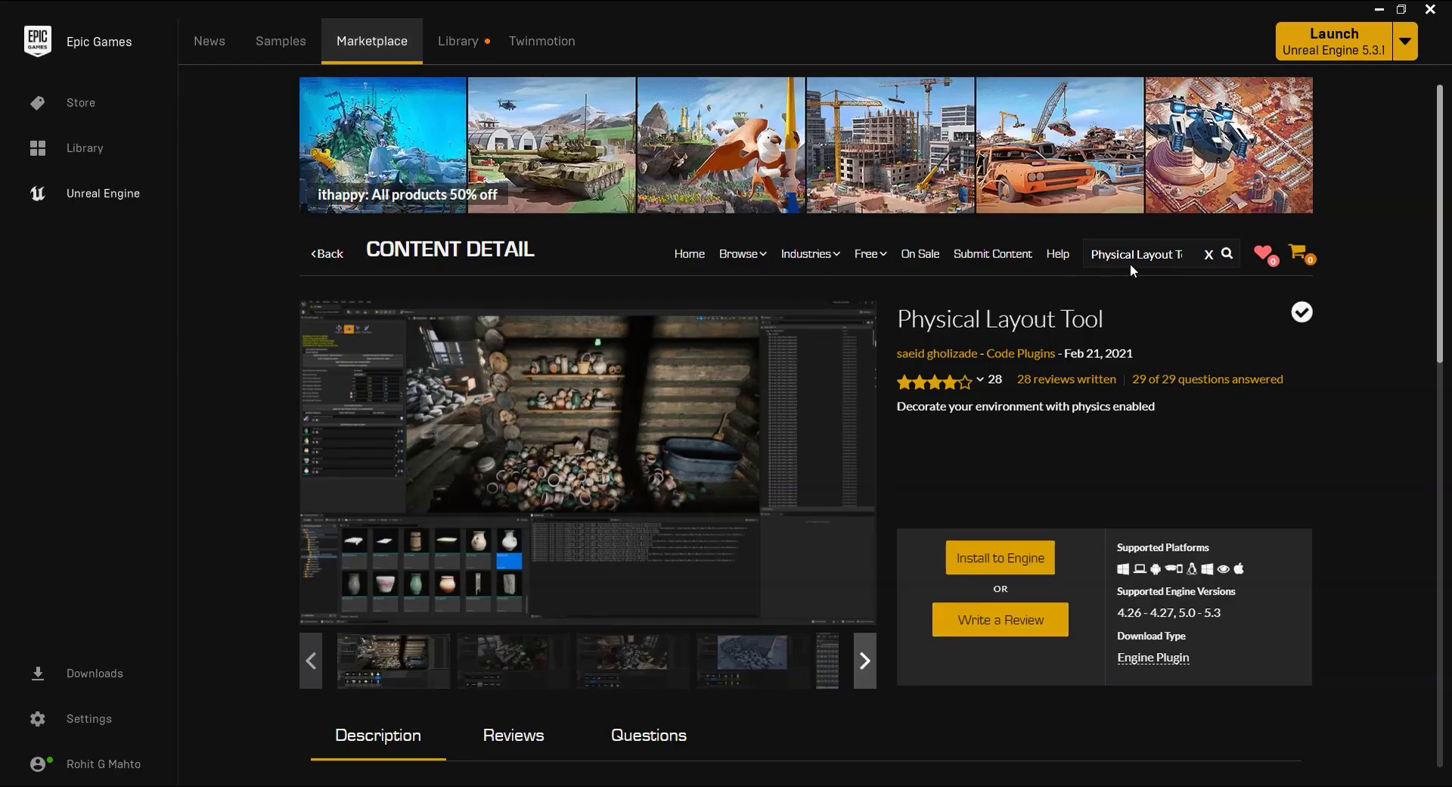
# Highlight the Physical Layout Tool name and its supported engine version 5.3 on the Marketplace page
pyautogui.moveTo(1155, 252); pyautogui.dragTo(1185, 249)
pyautogui.moveTo(1210, 613); pyautogui.dragTo(1222, 616)
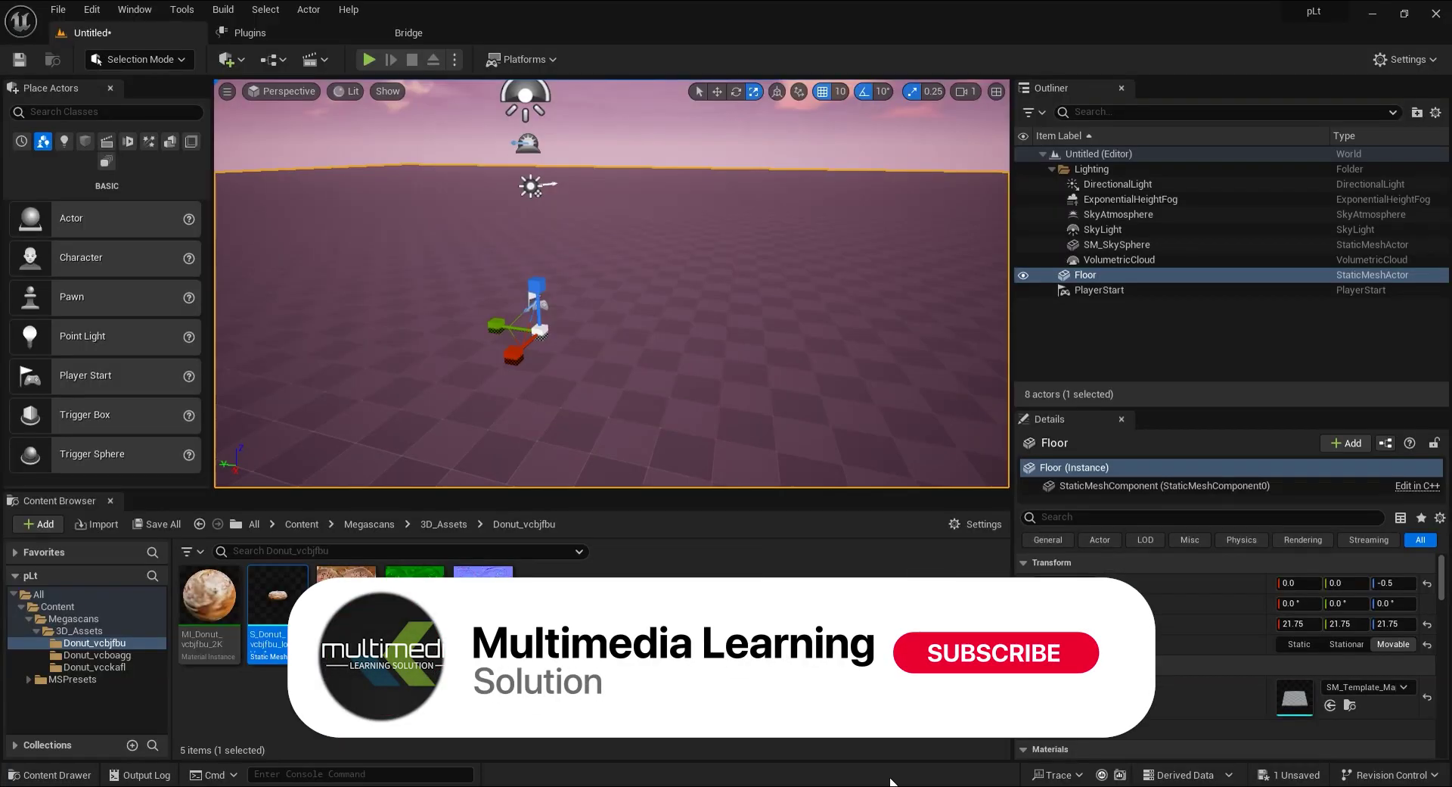
# Open the Plugins browser from the Edit menu
pyautogui.click(247, 34)
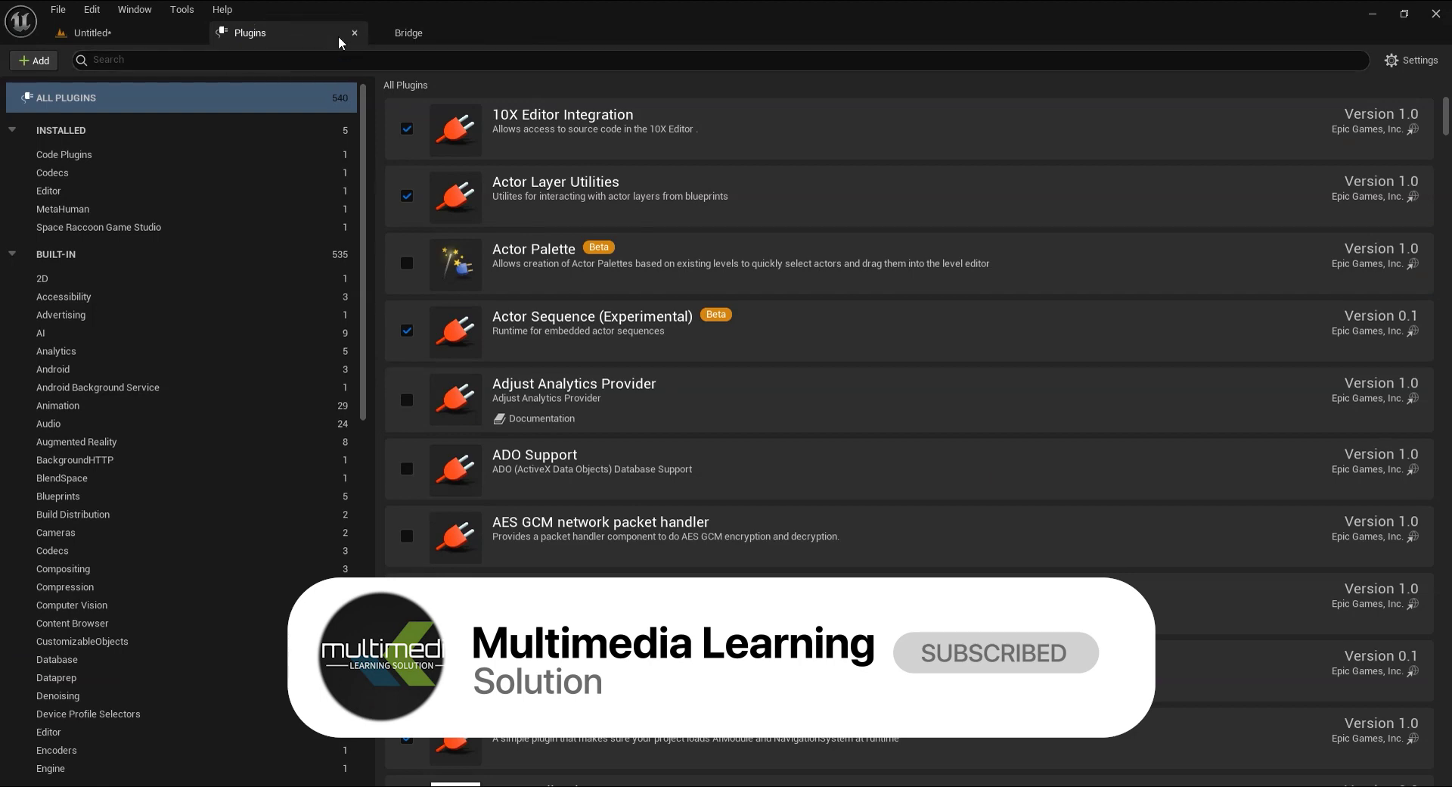
pyautogui.click(354, 35)
pyautogui.click(89, 10)
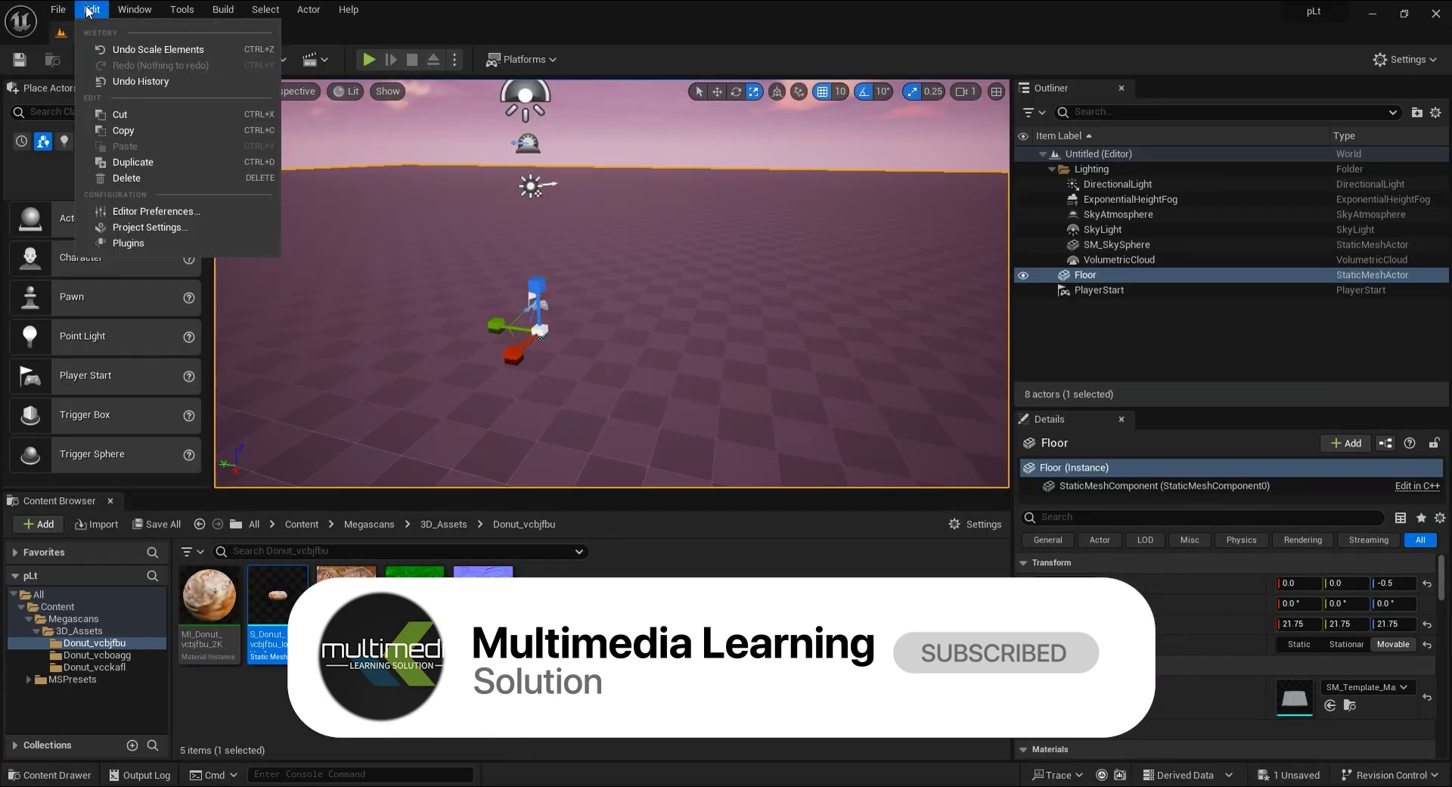
pyautogui.click(135, 244)
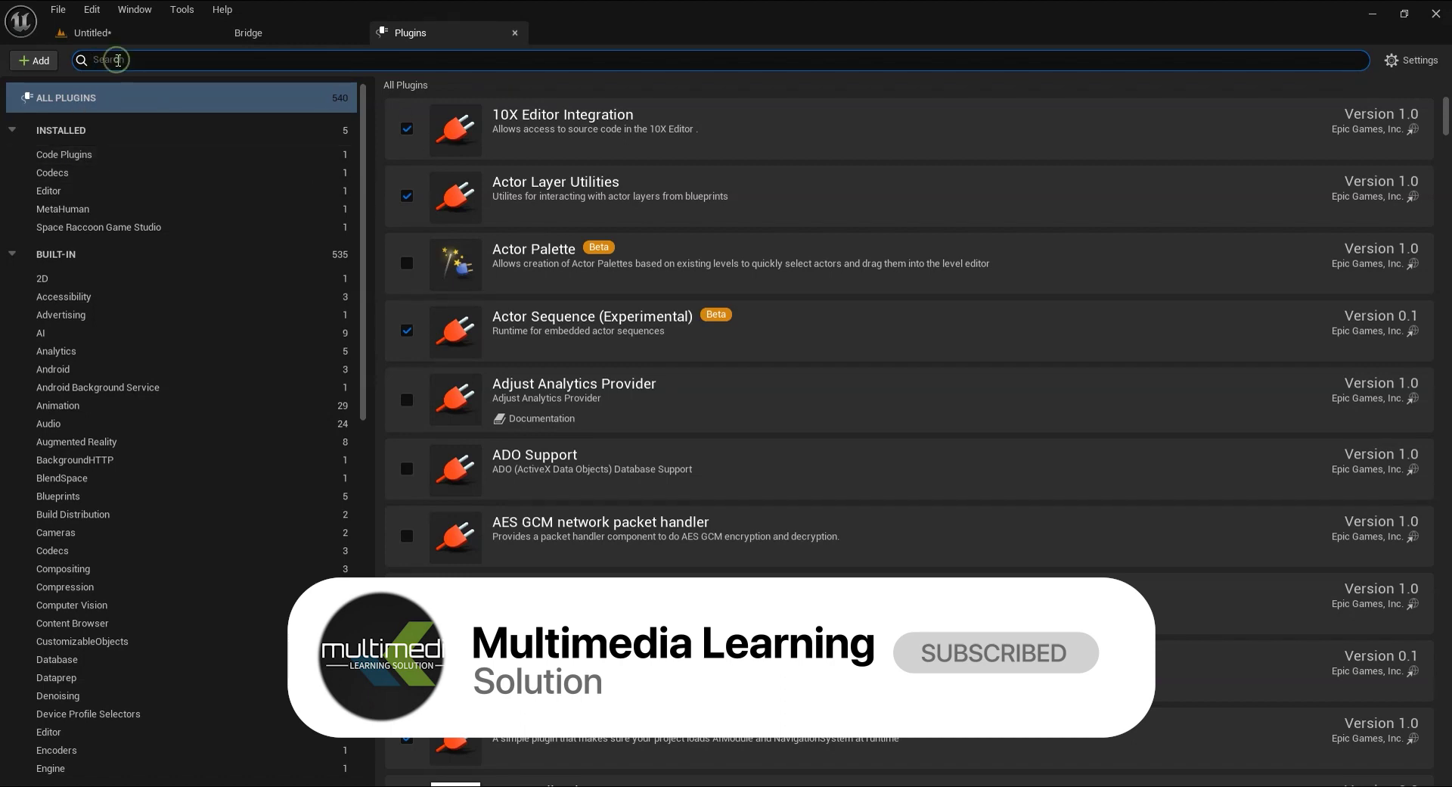
# Enable the installed PhysicalLayout code plugin and restart the editor
pyautogui.click(64, 156)
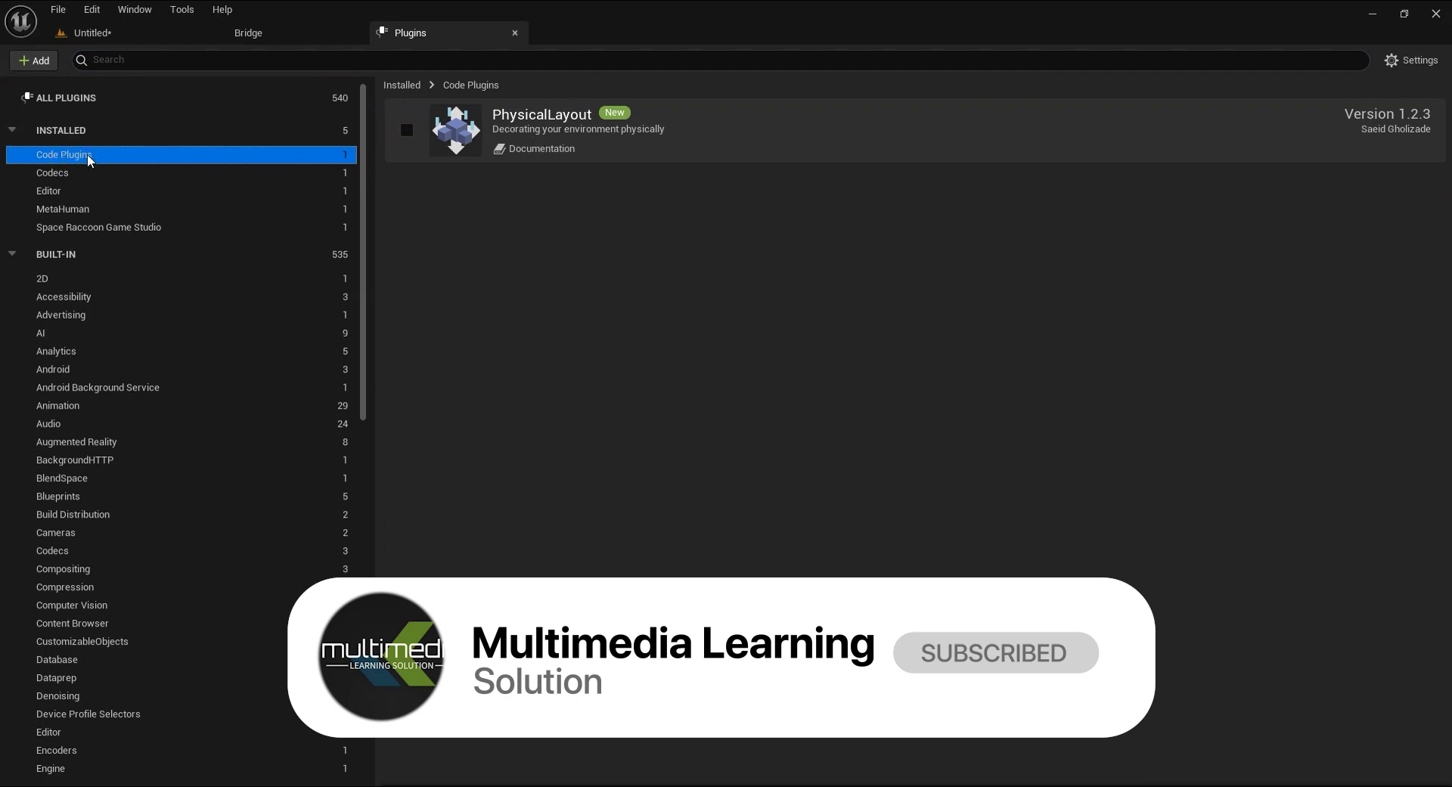
pyautogui.click(406, 131)
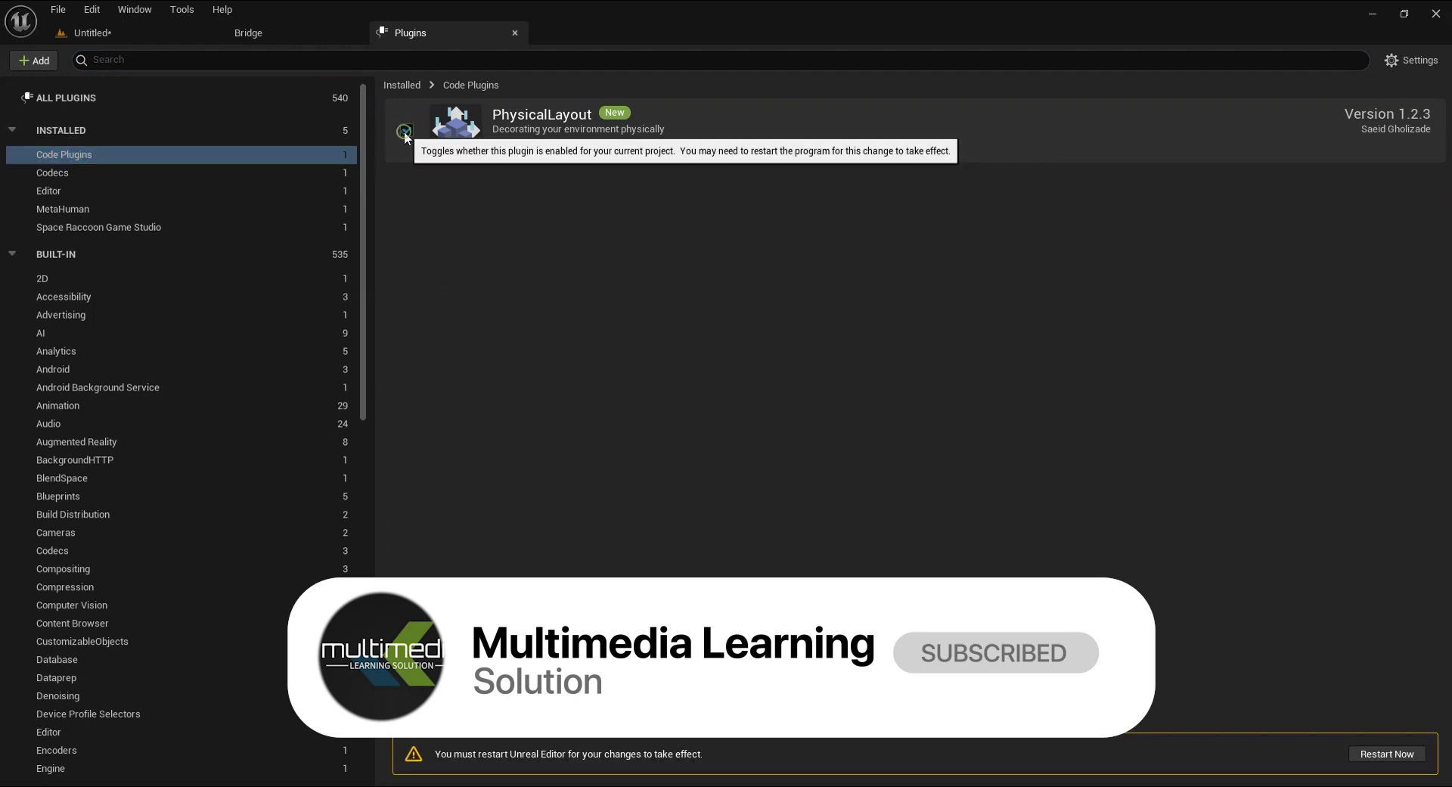
pyautogui.click(1375, 756)
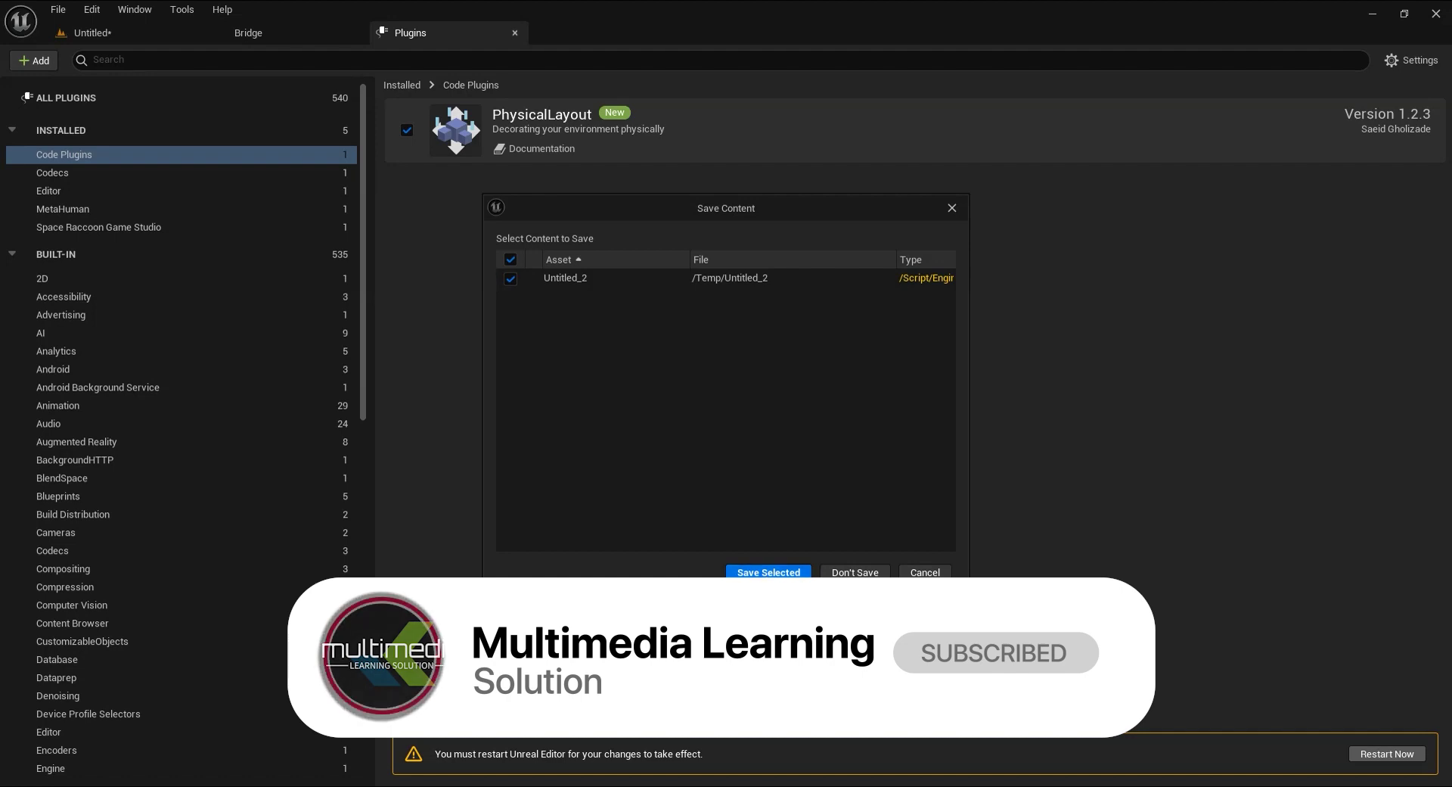
# Save the unsaved level under the name 'map'
pyautogui.click(766, 574)
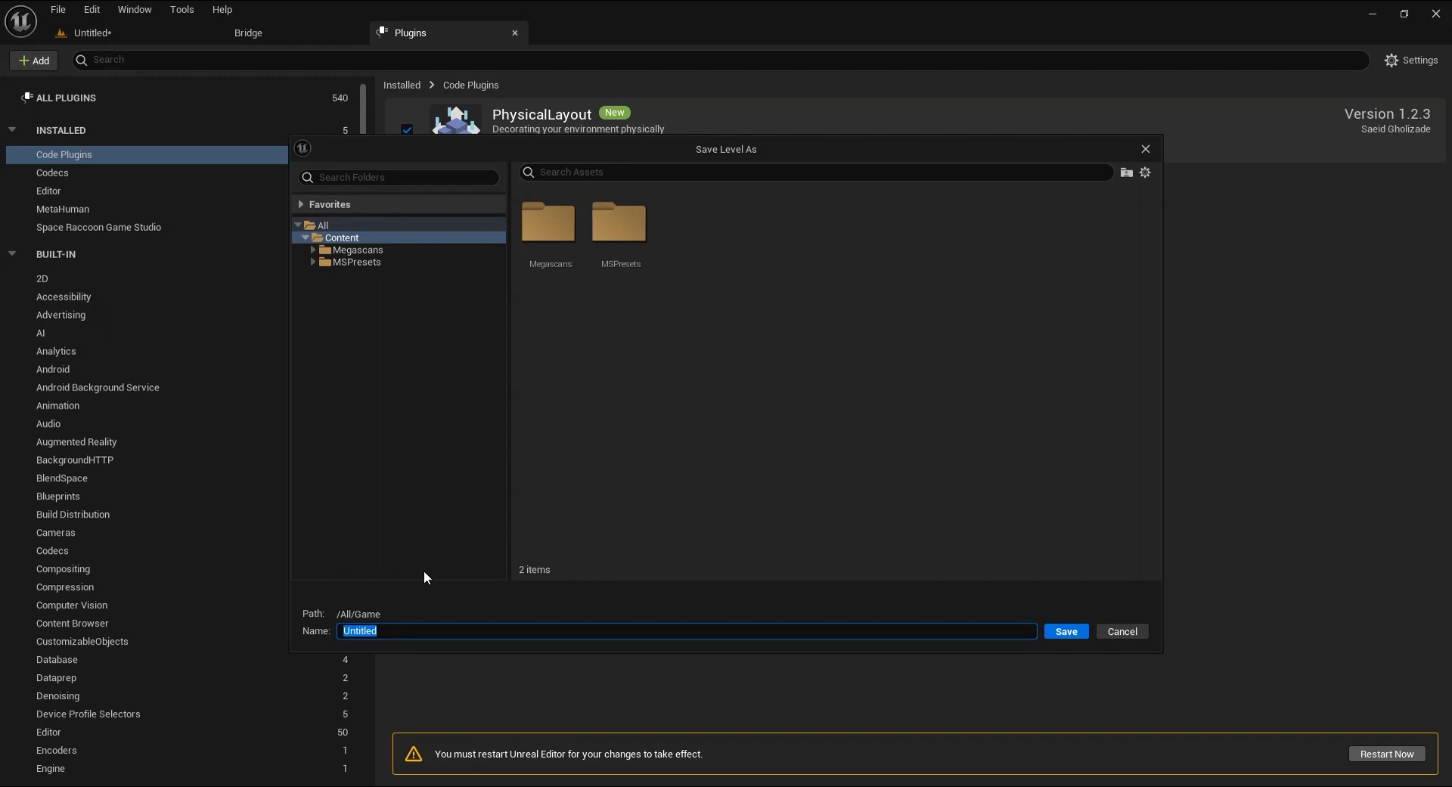
pyautogui.write('map')
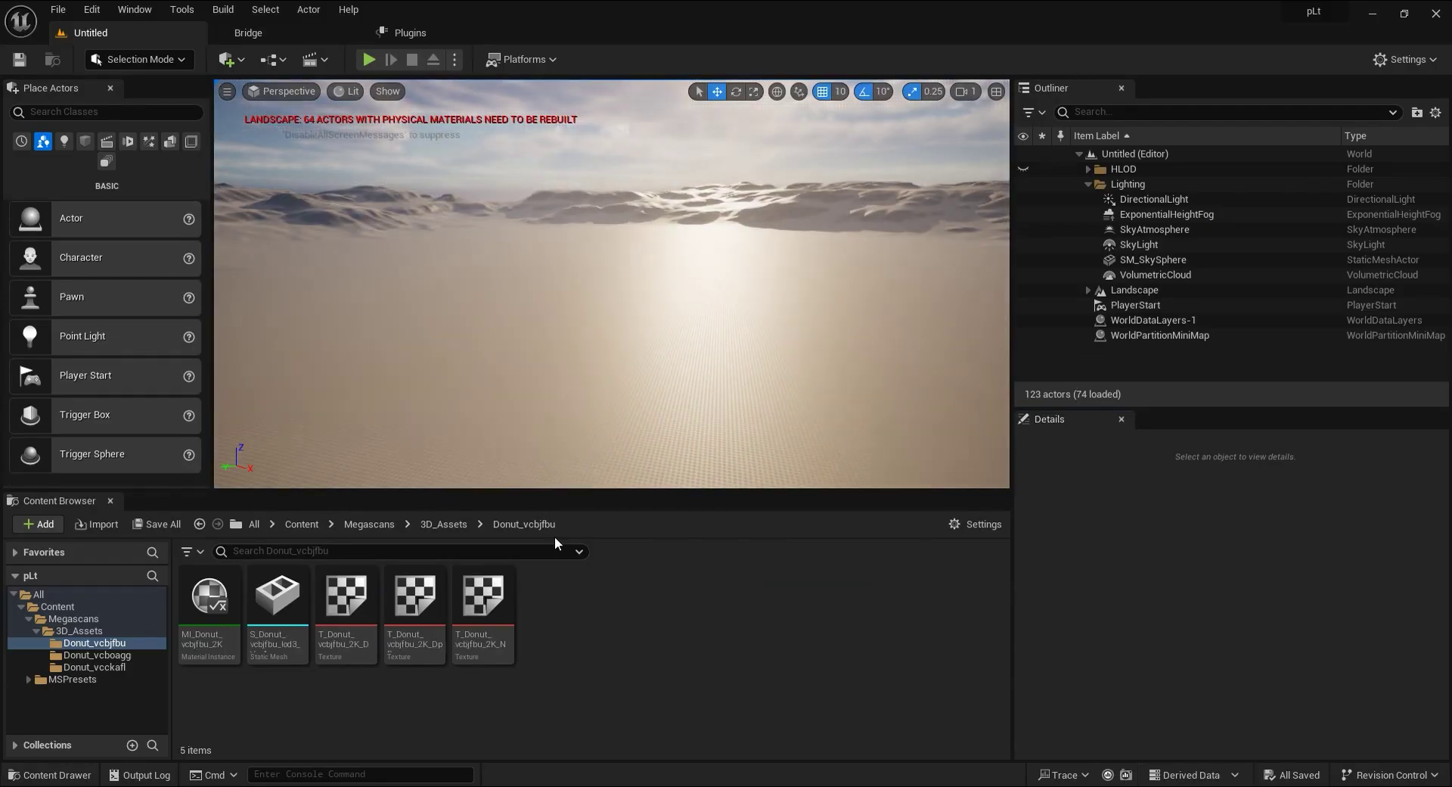
# Open the Level map from the Content folder and check the Modes list for Physical Layout
pyautogui.click(301, 524)
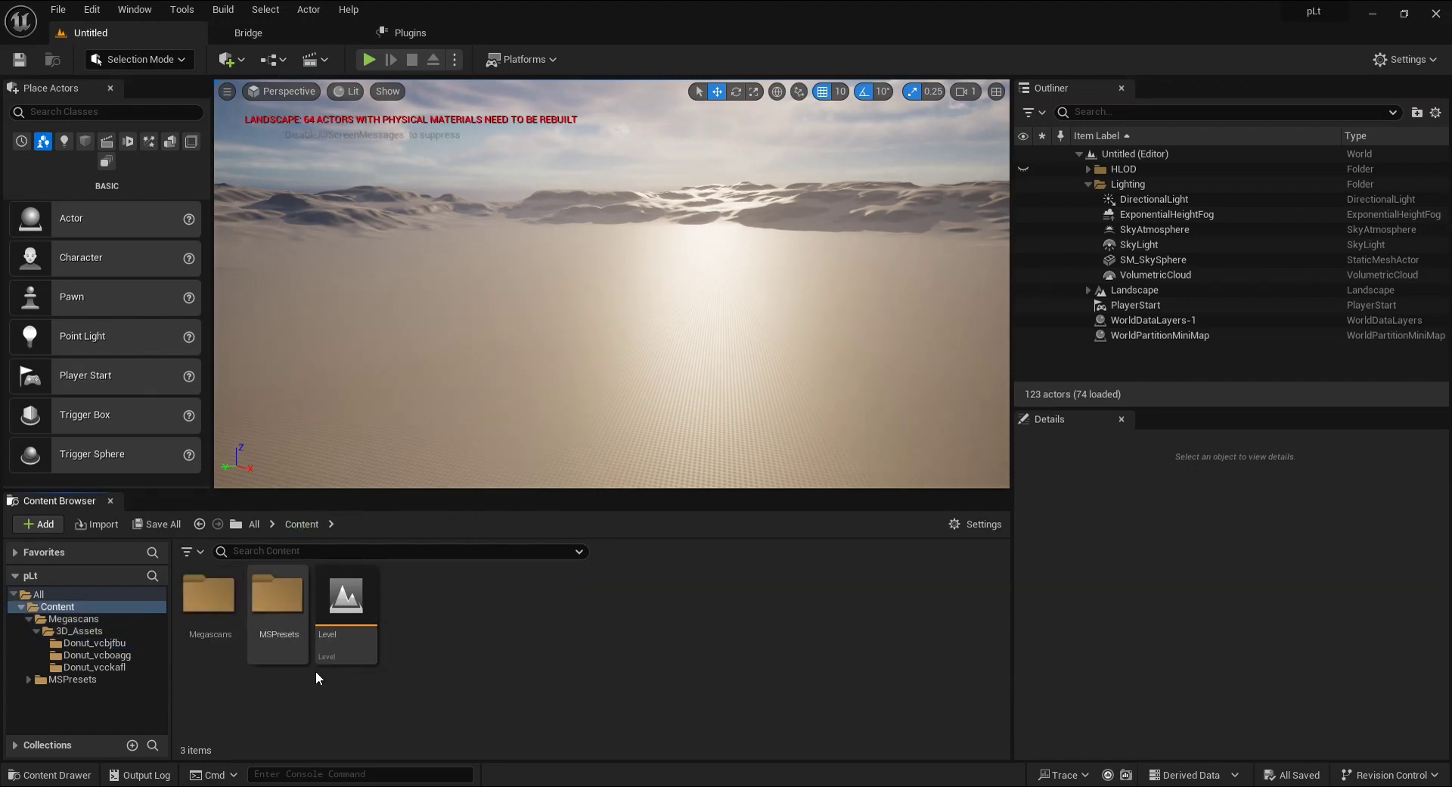
pyautogui.doubleClick(337, 603)
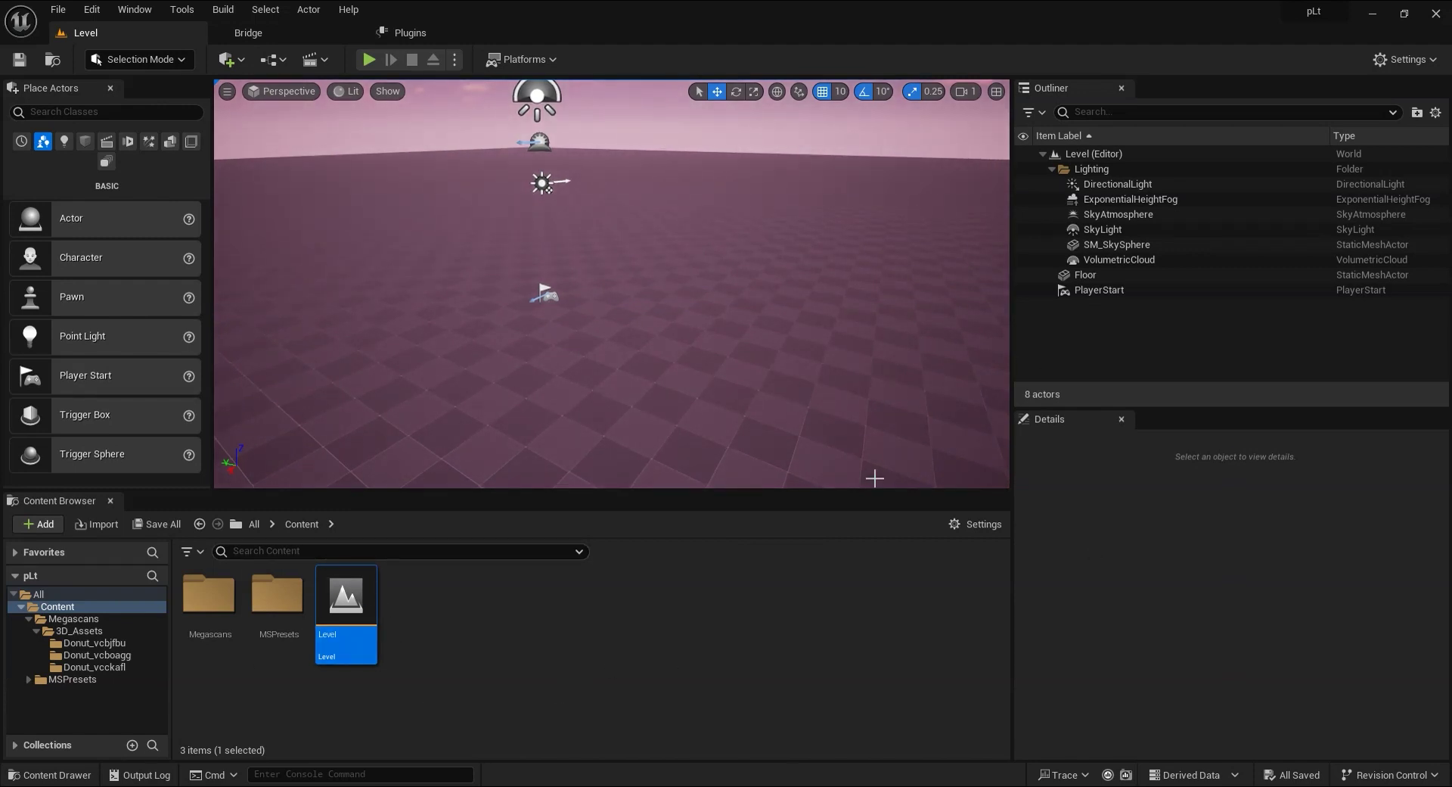
pyautogui.moveTo(543, 406); pyautogui.dragTo(661, 384, button='right')
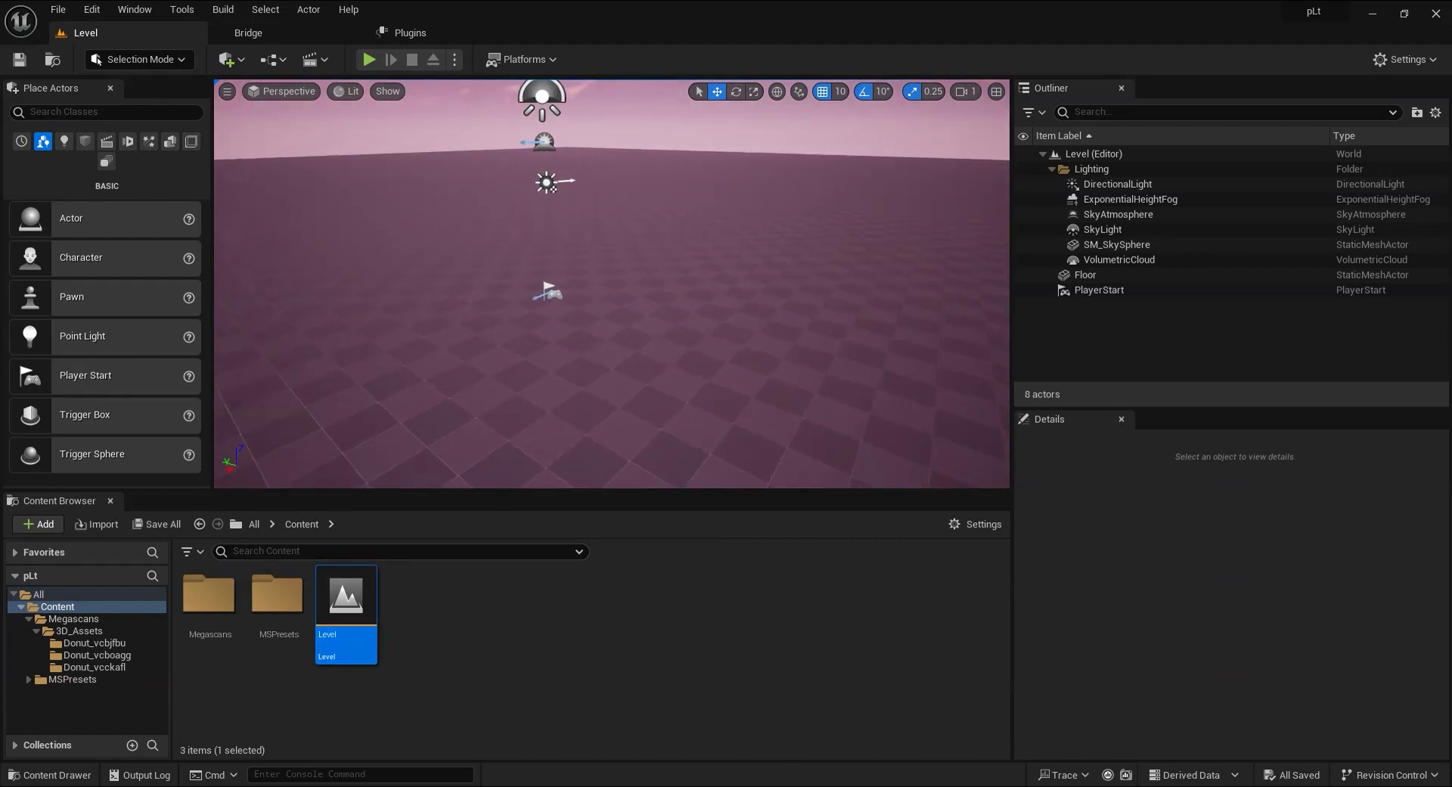
pyautogui.click(127, 60)
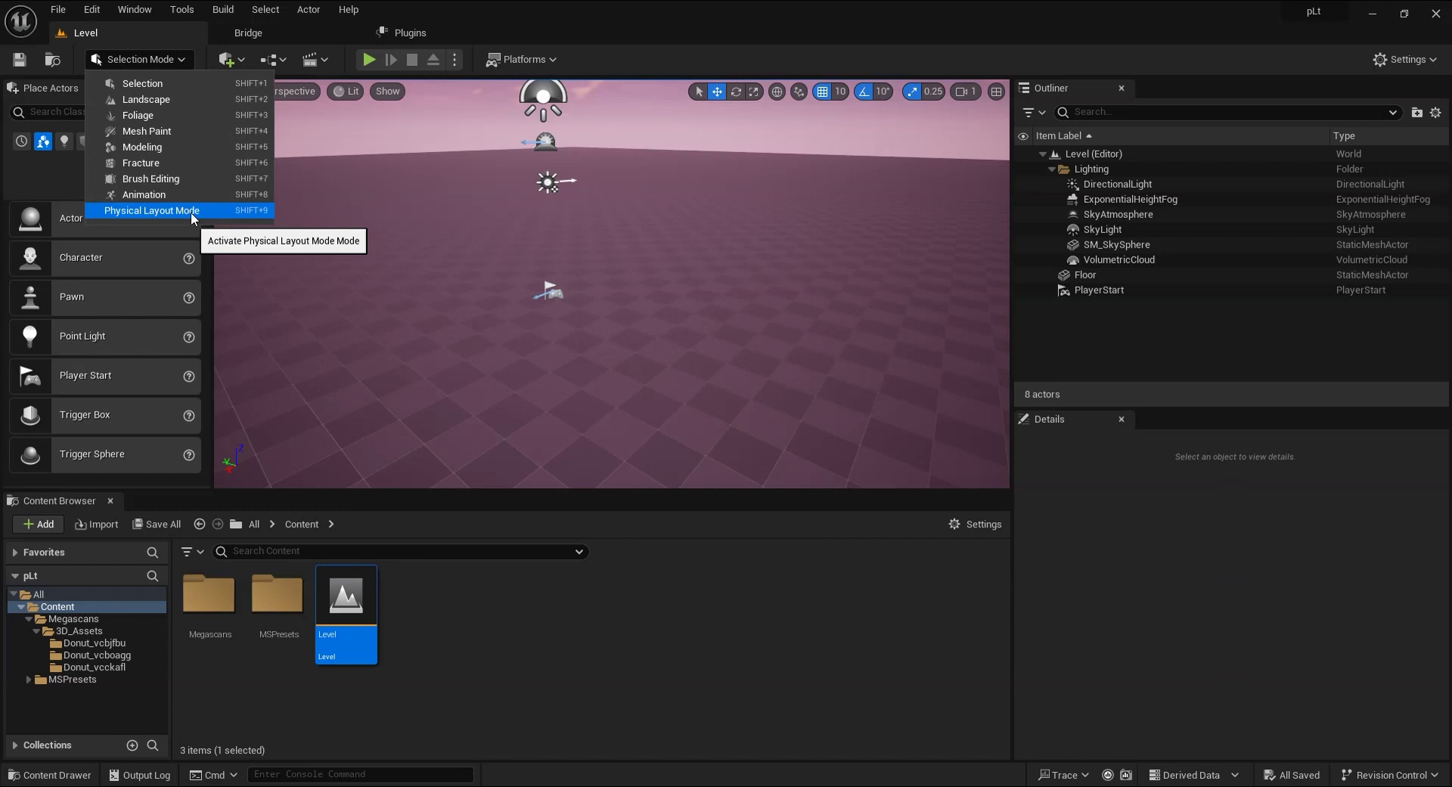
pyautogui.click(587, 685)
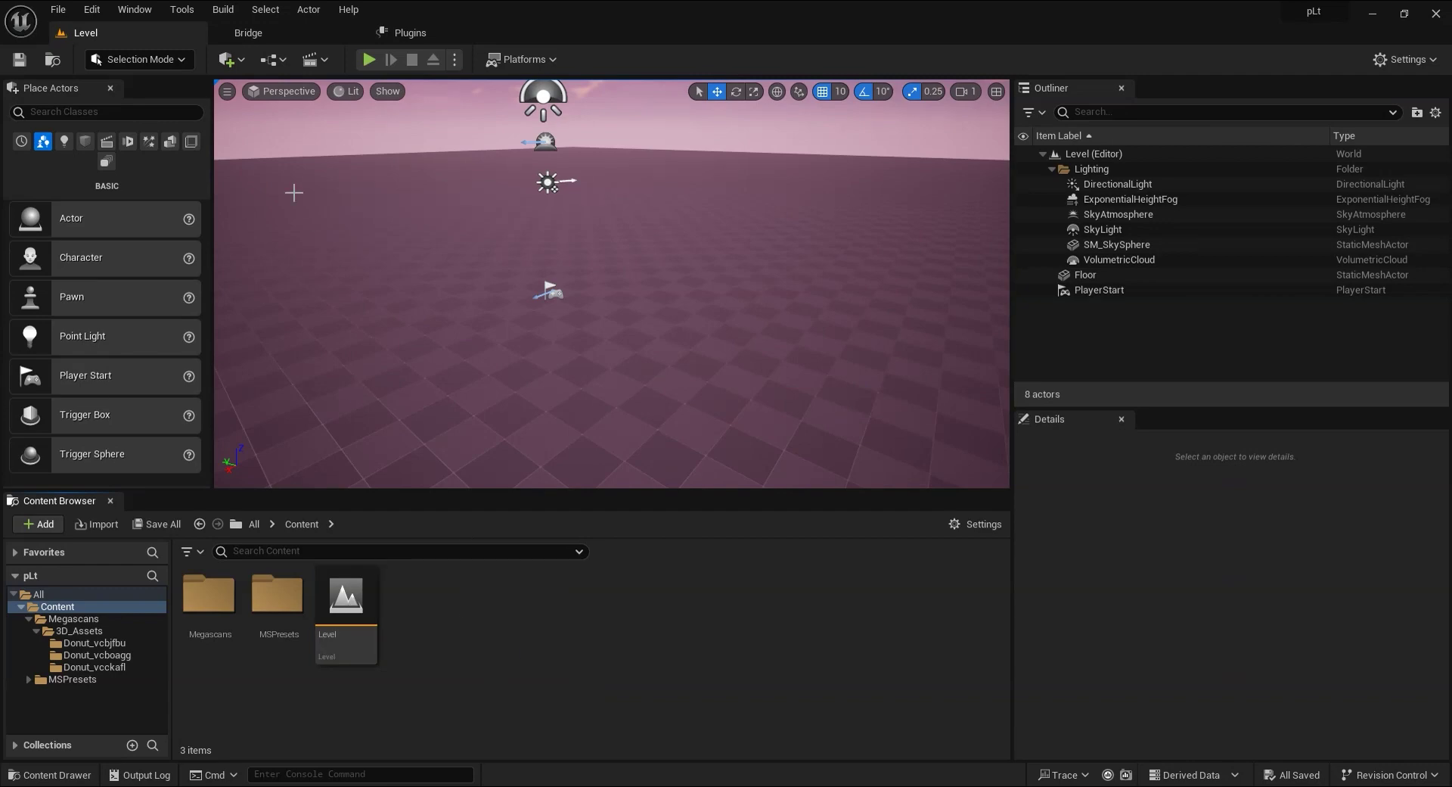
# Browse Quixel Bridge's 3D Assets > Food category down to the donut models, then return to the level
pyautogui.click(448, 34)
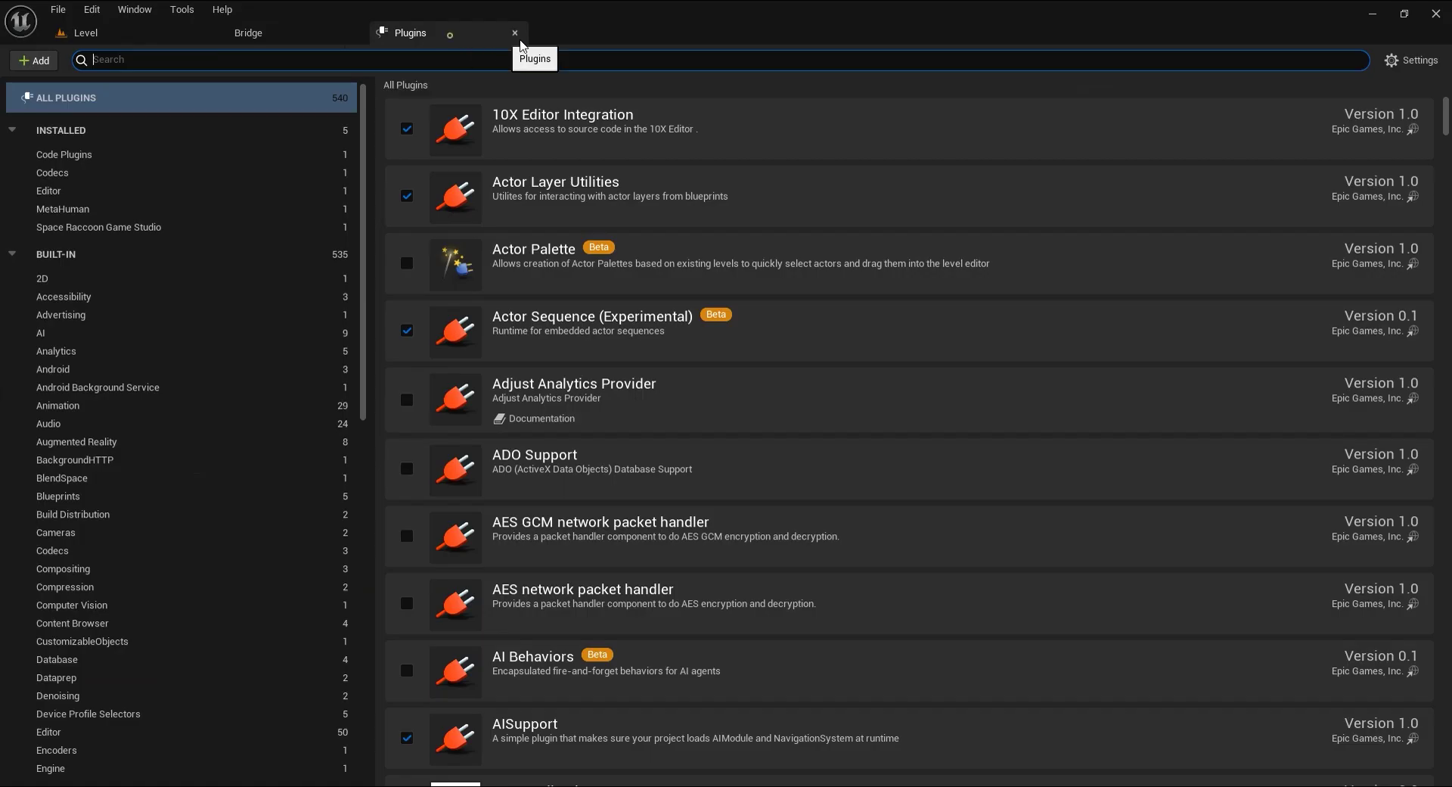
pyautogui.click(515, 32)
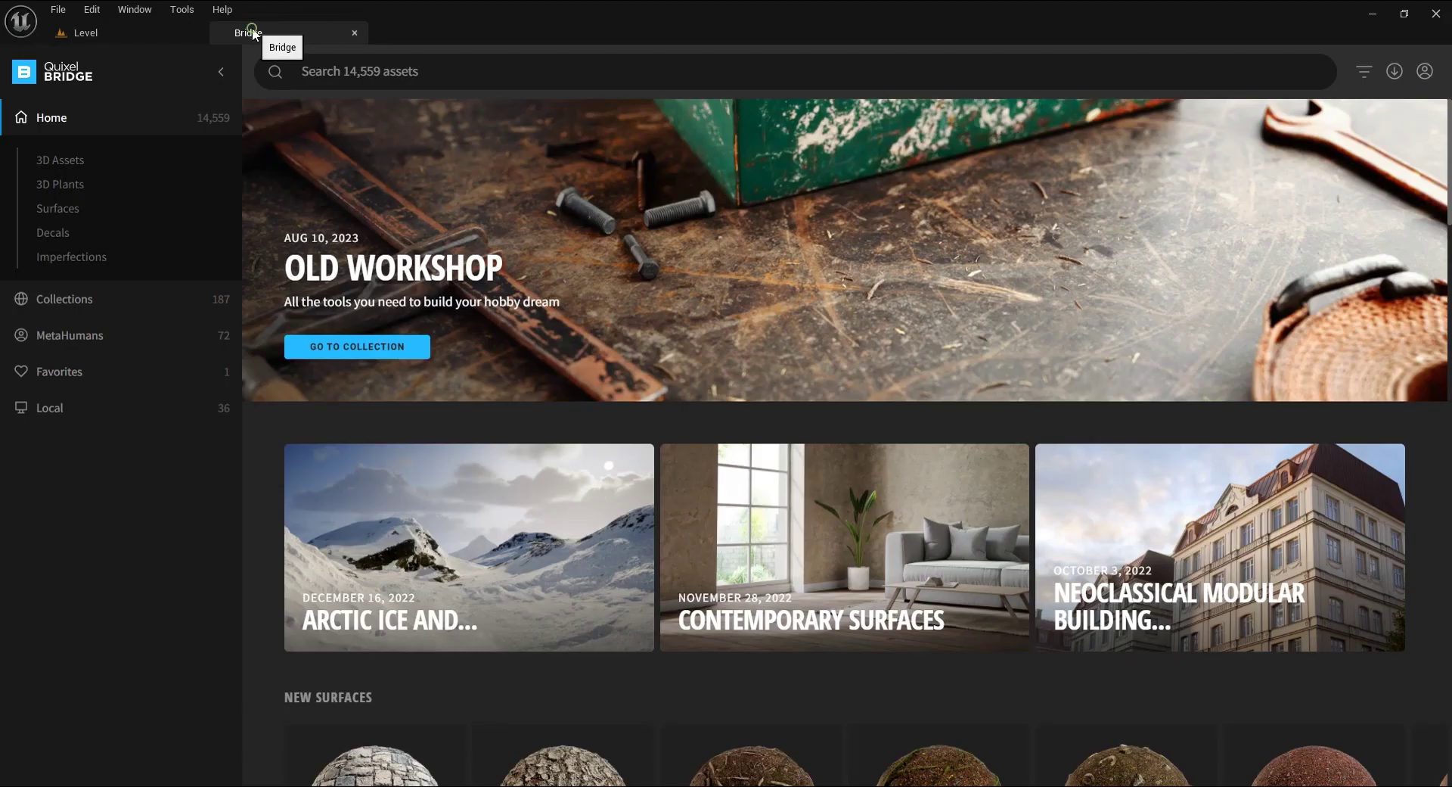
pyautogui.click(60, 161)
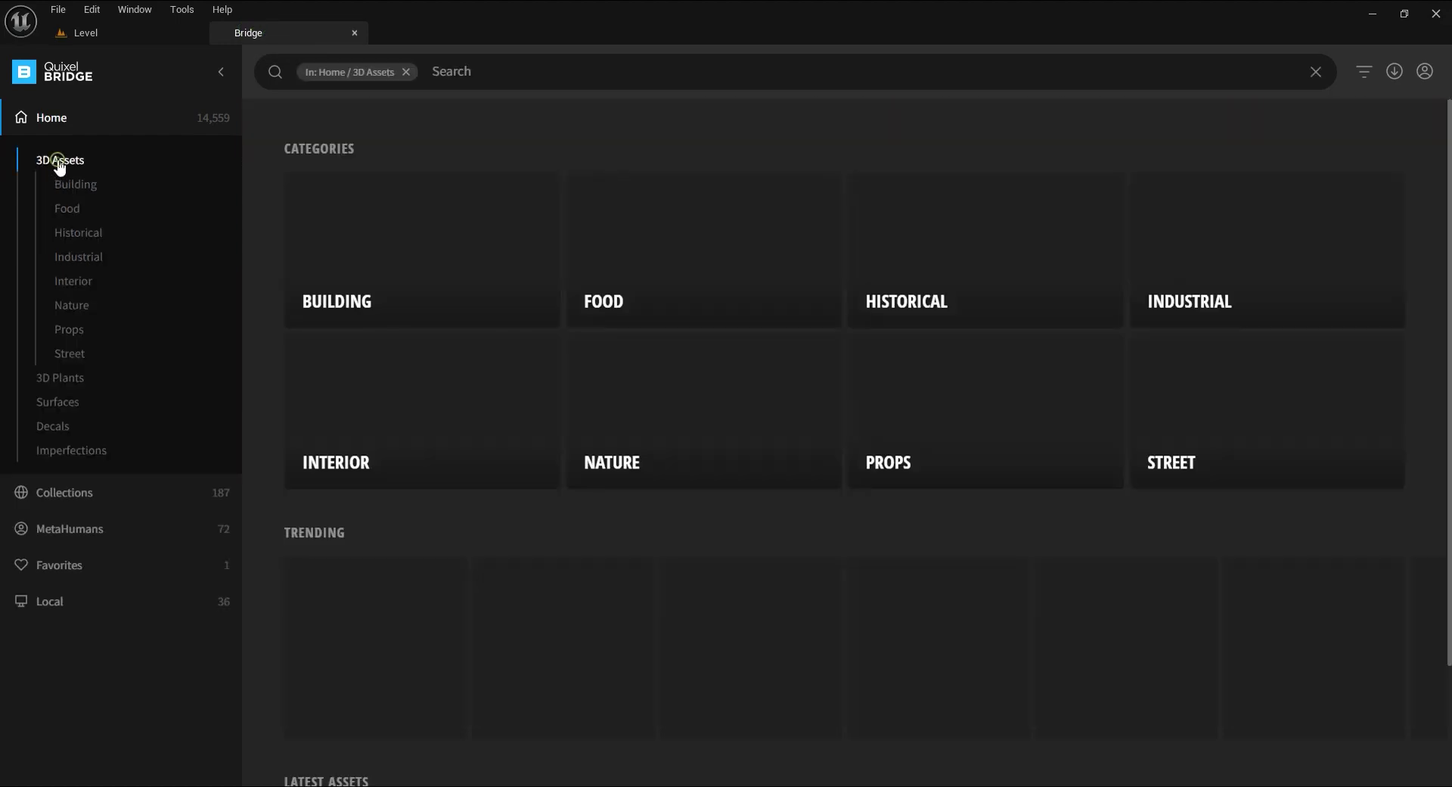
pyautogui.click(67, 208)
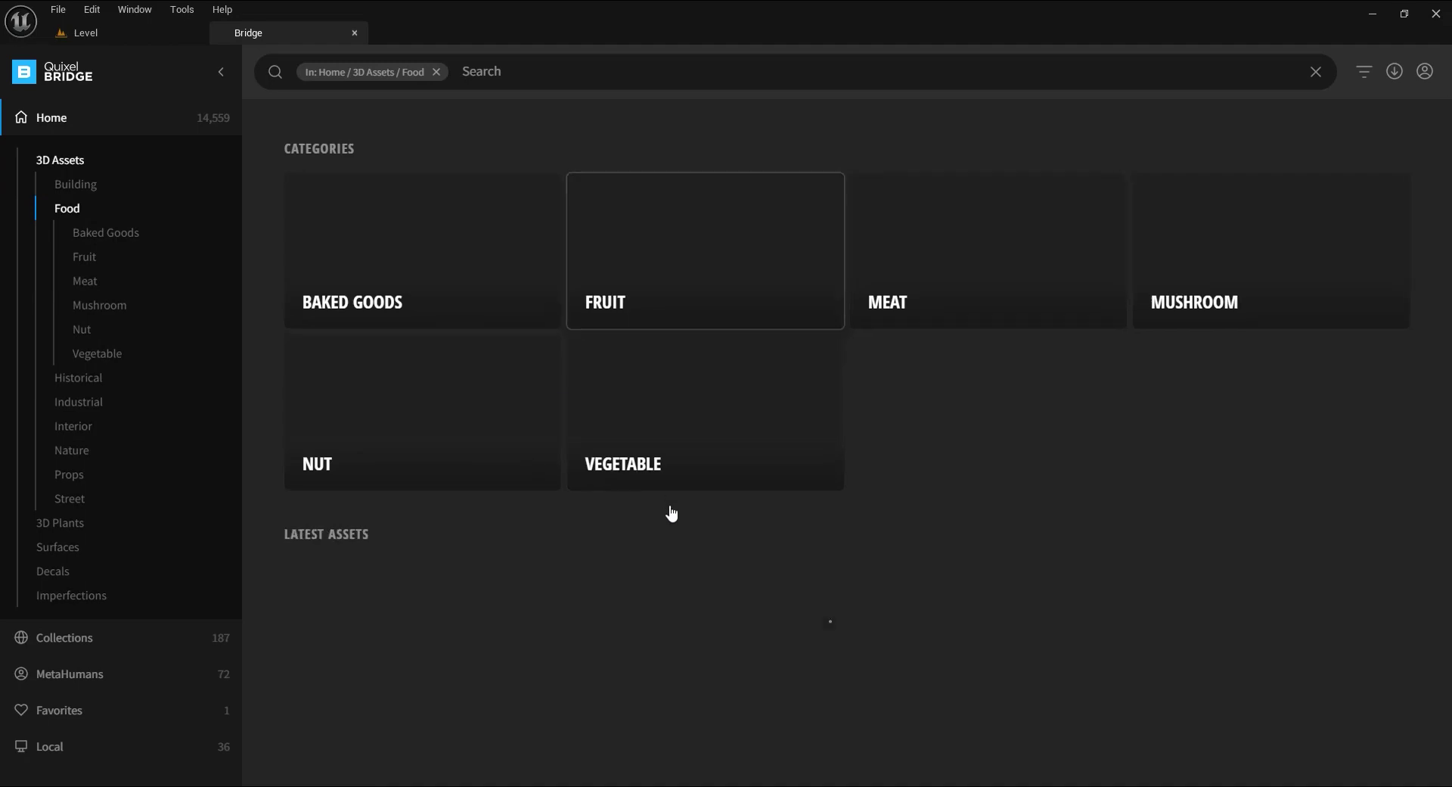
pyautogui.scroll(-3, 877, 658)
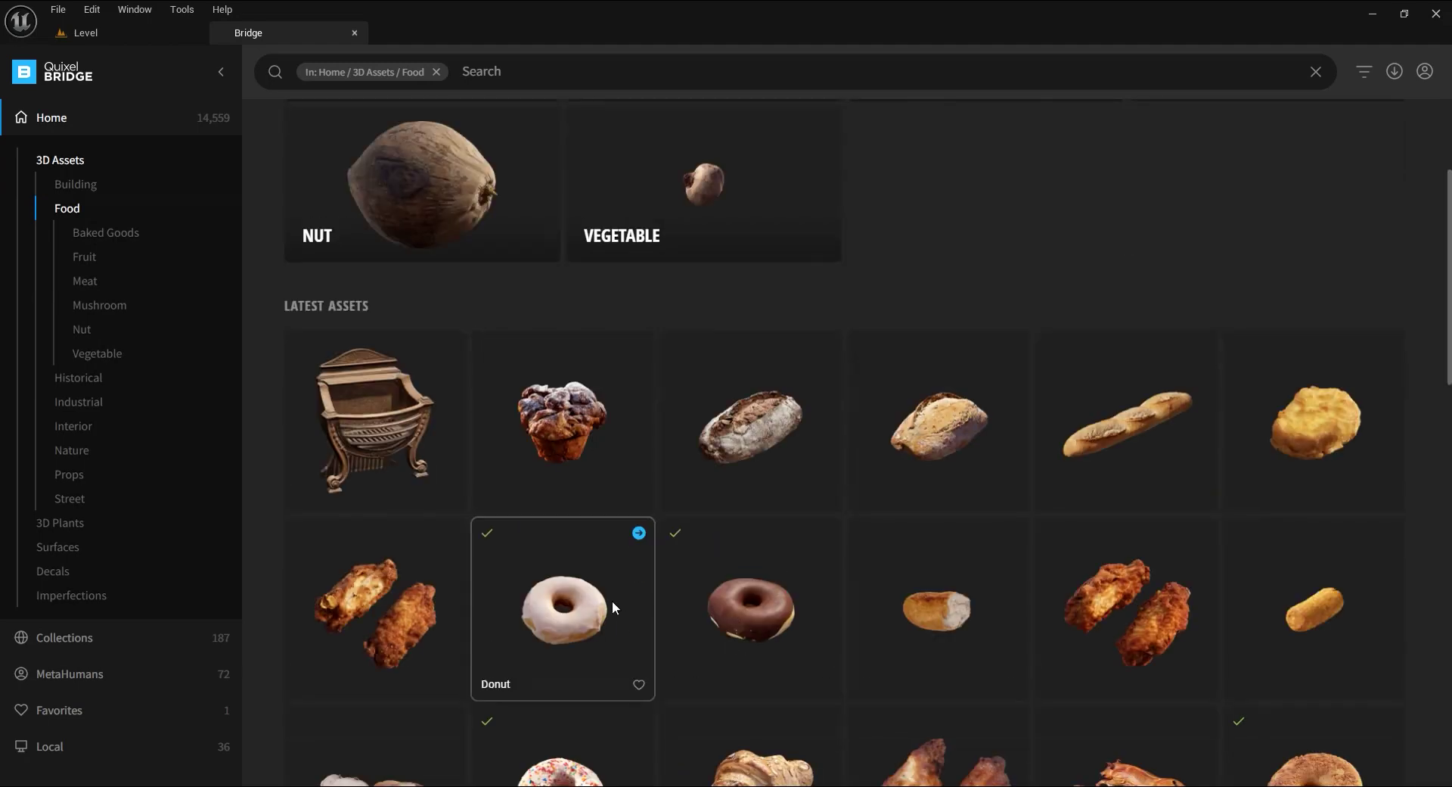
pyautogui.scroll(-2, 748, 597)
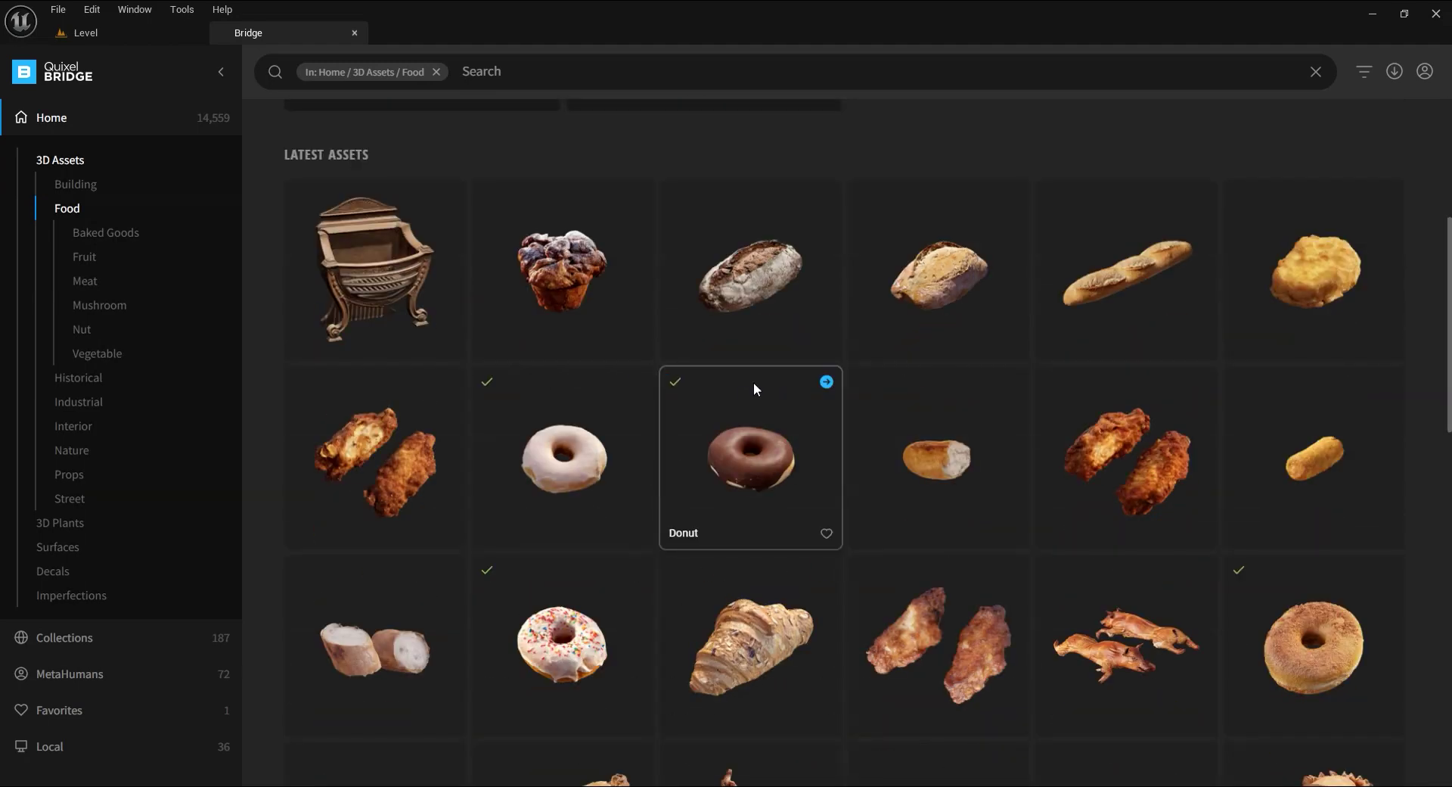
pyautogui.click(83, 33)
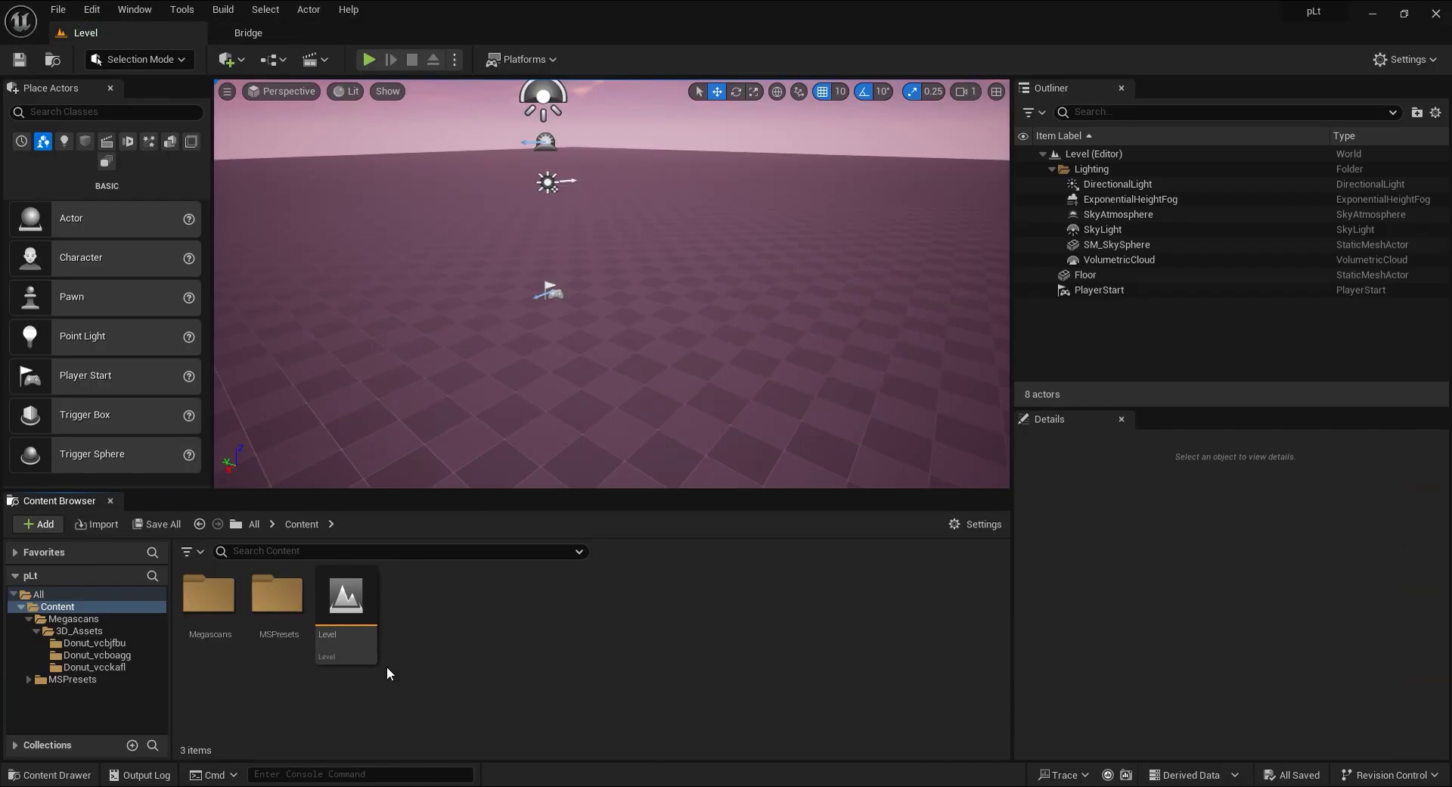
# Open the S_Donut_vcbjfbu static mesh from Megascans > 3D_Assets
pyautogui.doubleClick(215, 605)
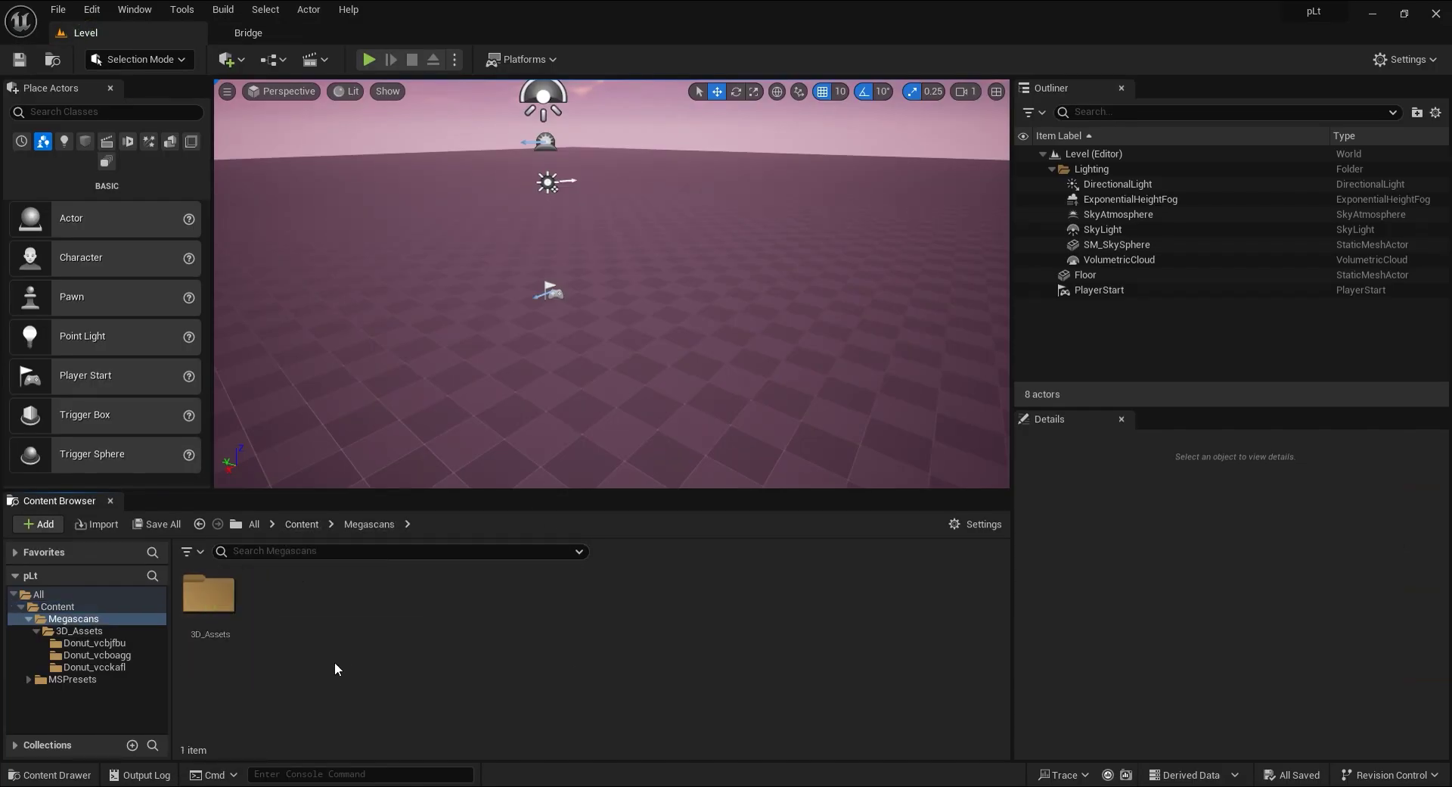
pyautogui.doubleClick(208, 598)
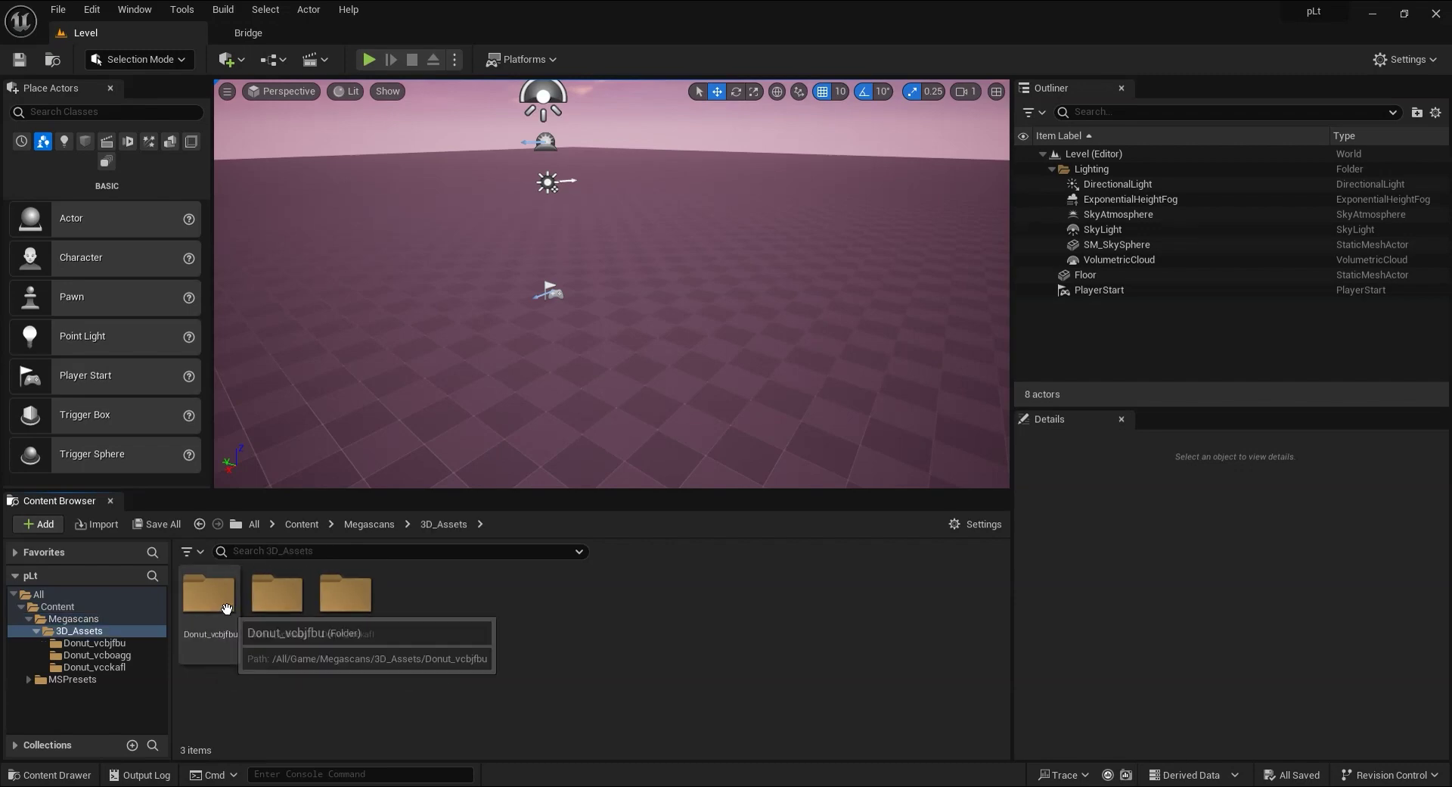
pyautogui.doubleClick(208, 597)
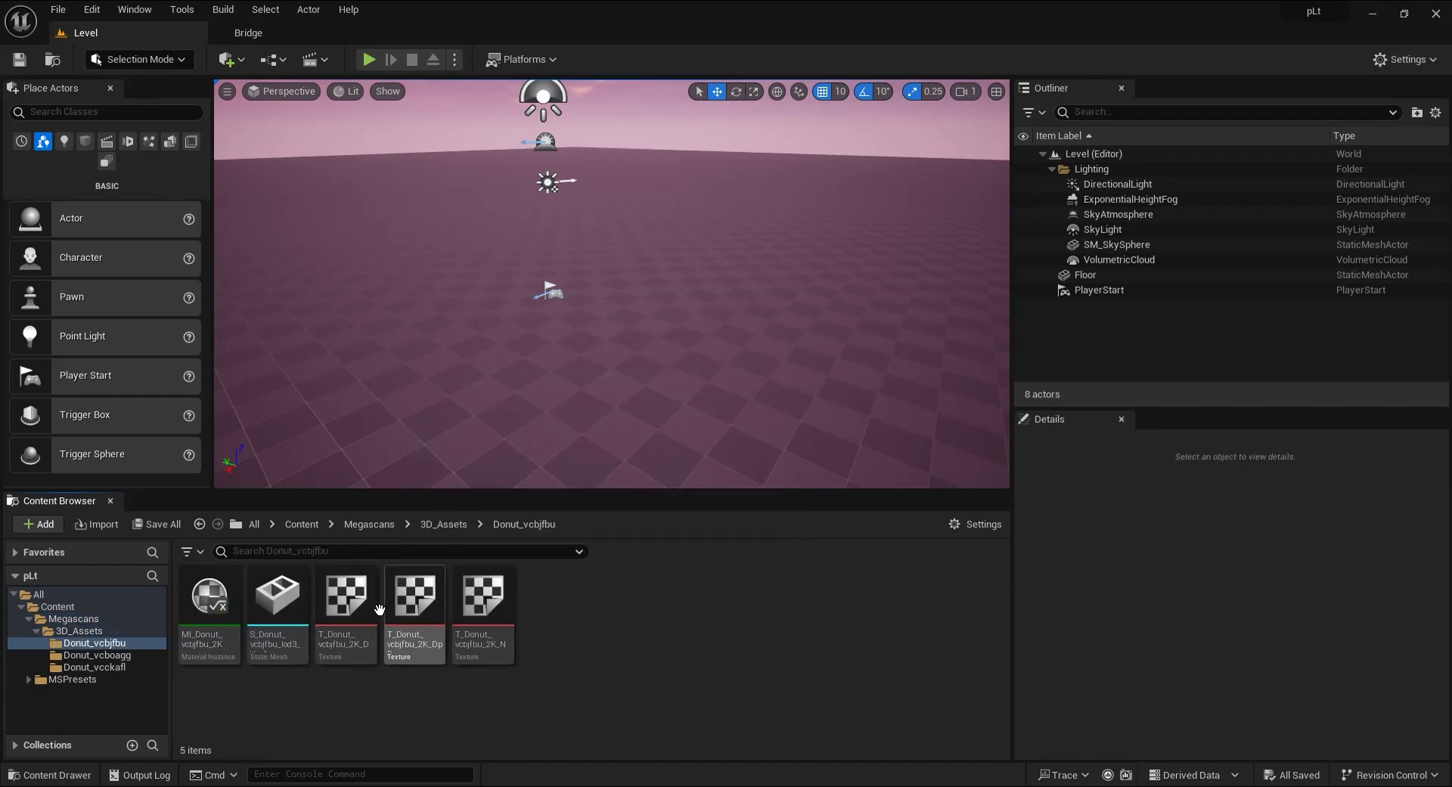
pyautogui.moveTo(277, 613)
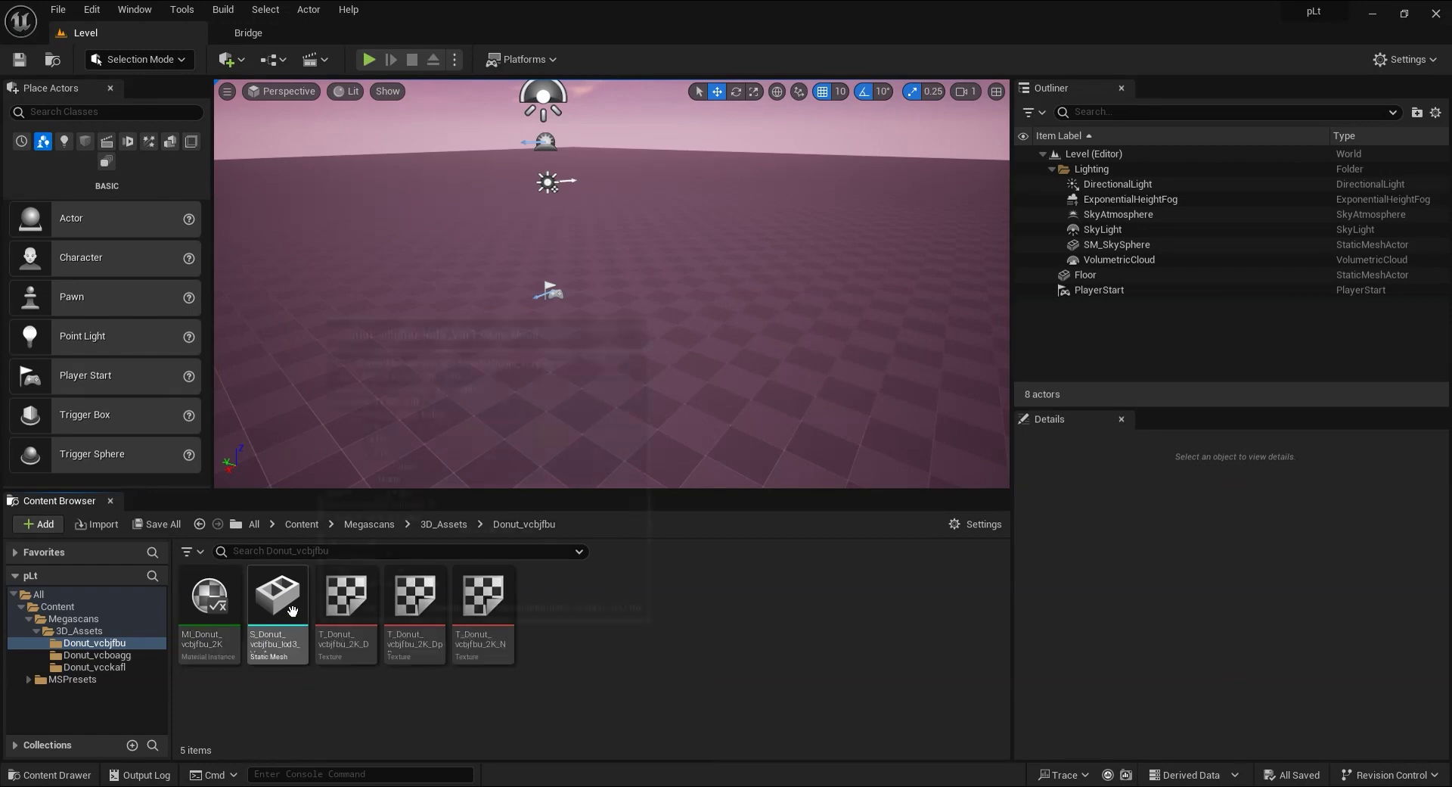
pyautogui.click(284, 603)
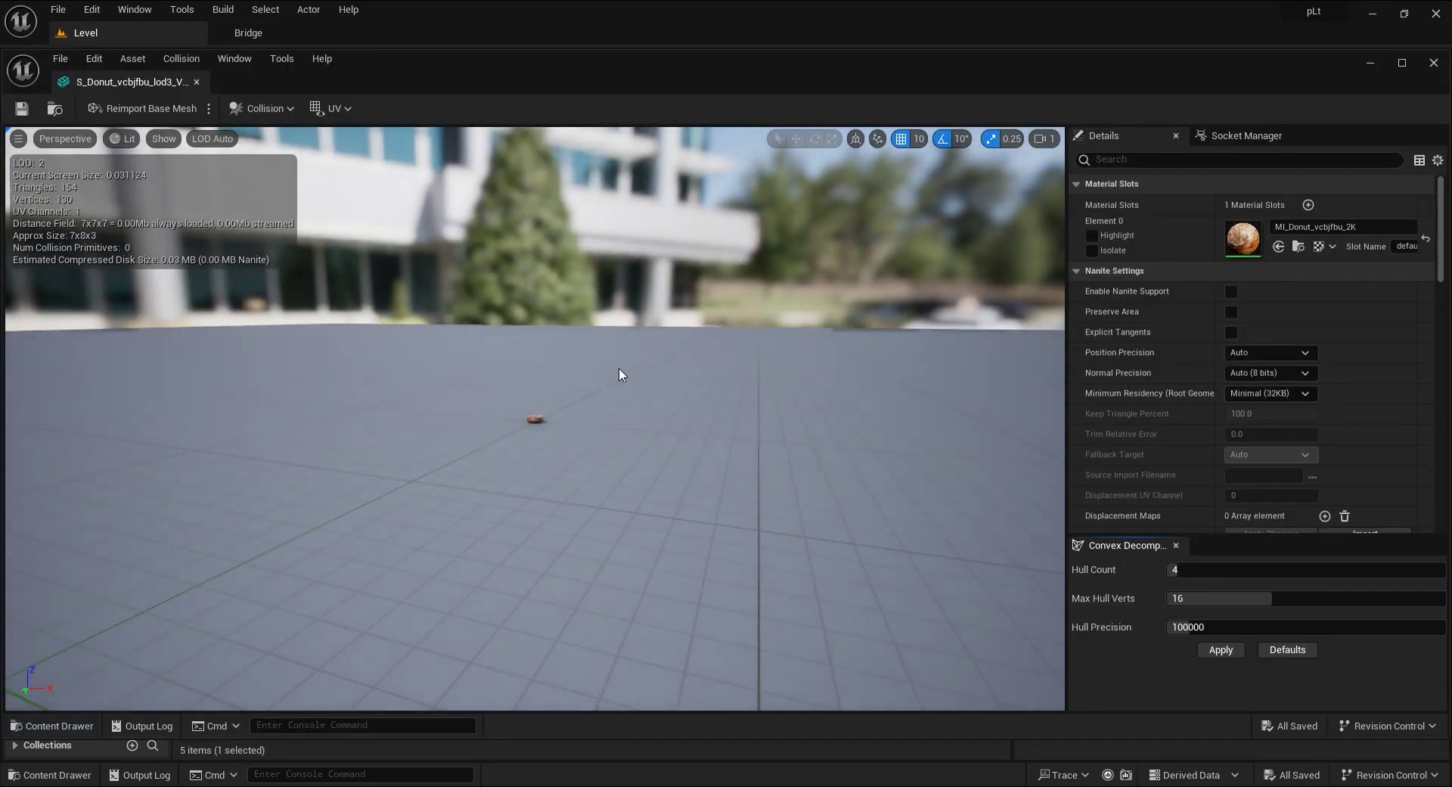
# Apply auto convex collision to the donut mesh
pyautogui.scroll(3, 612, 378)
pyautogui.scroll(2, 607, 386)
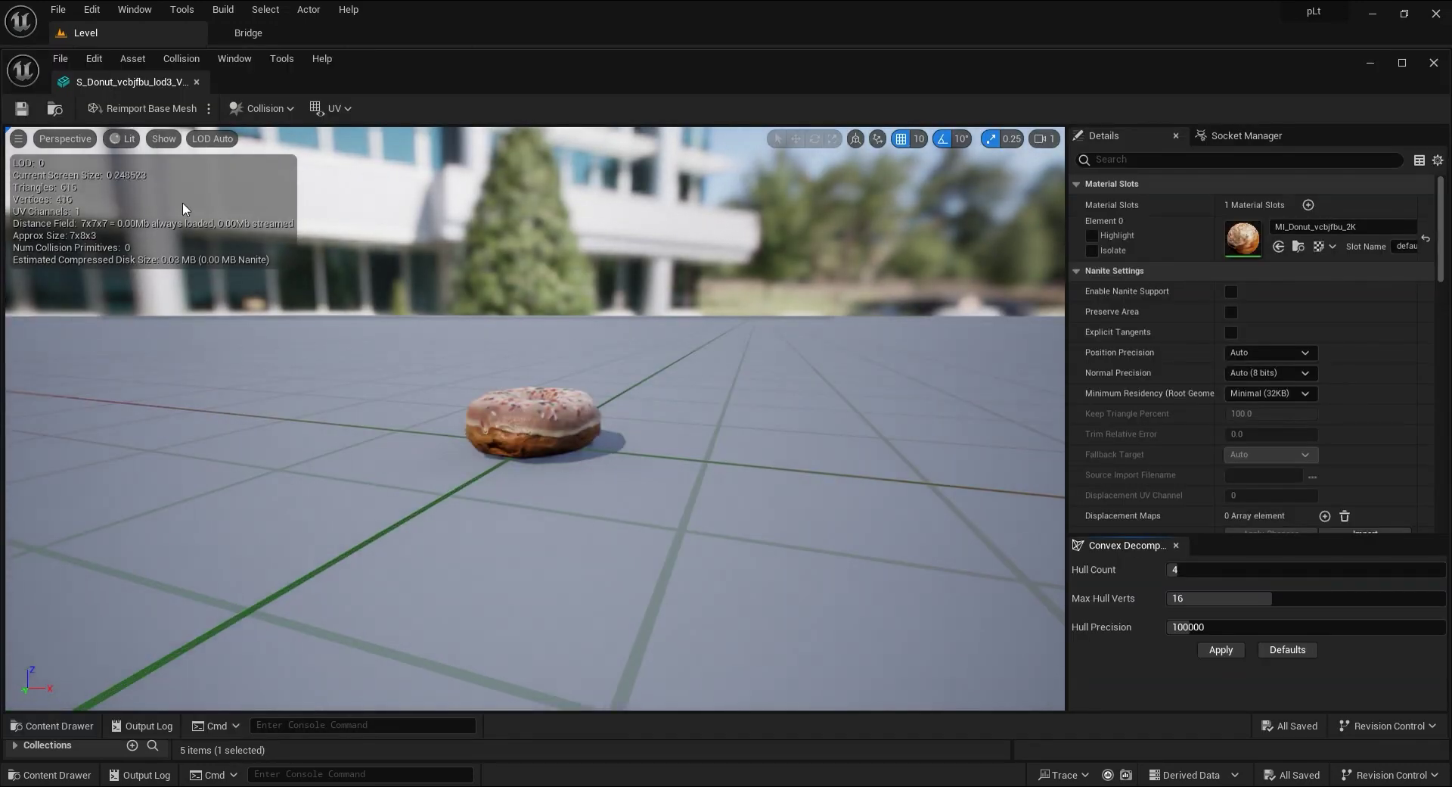
pyautogui.click(261, 108)
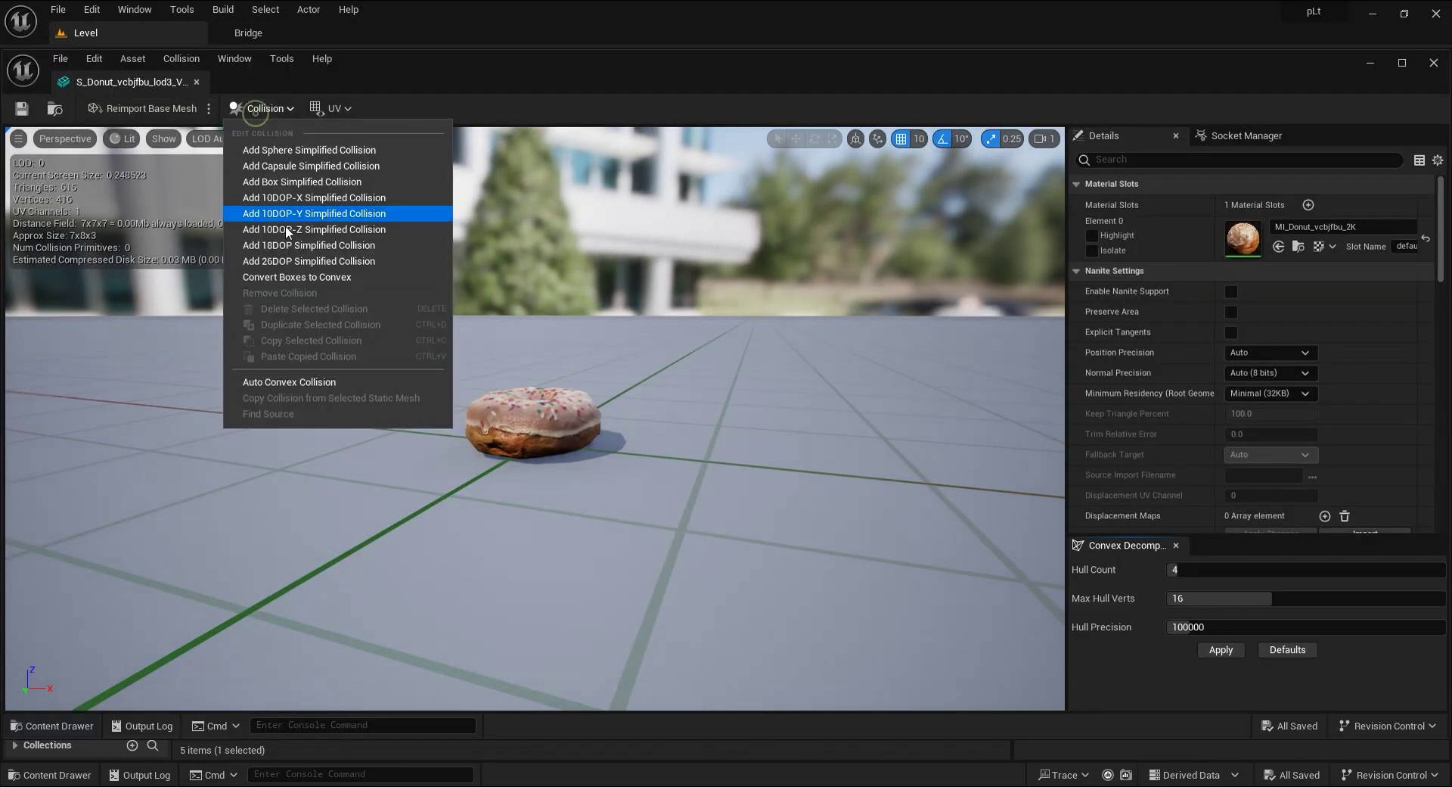
pyautogui.click(283, 383)
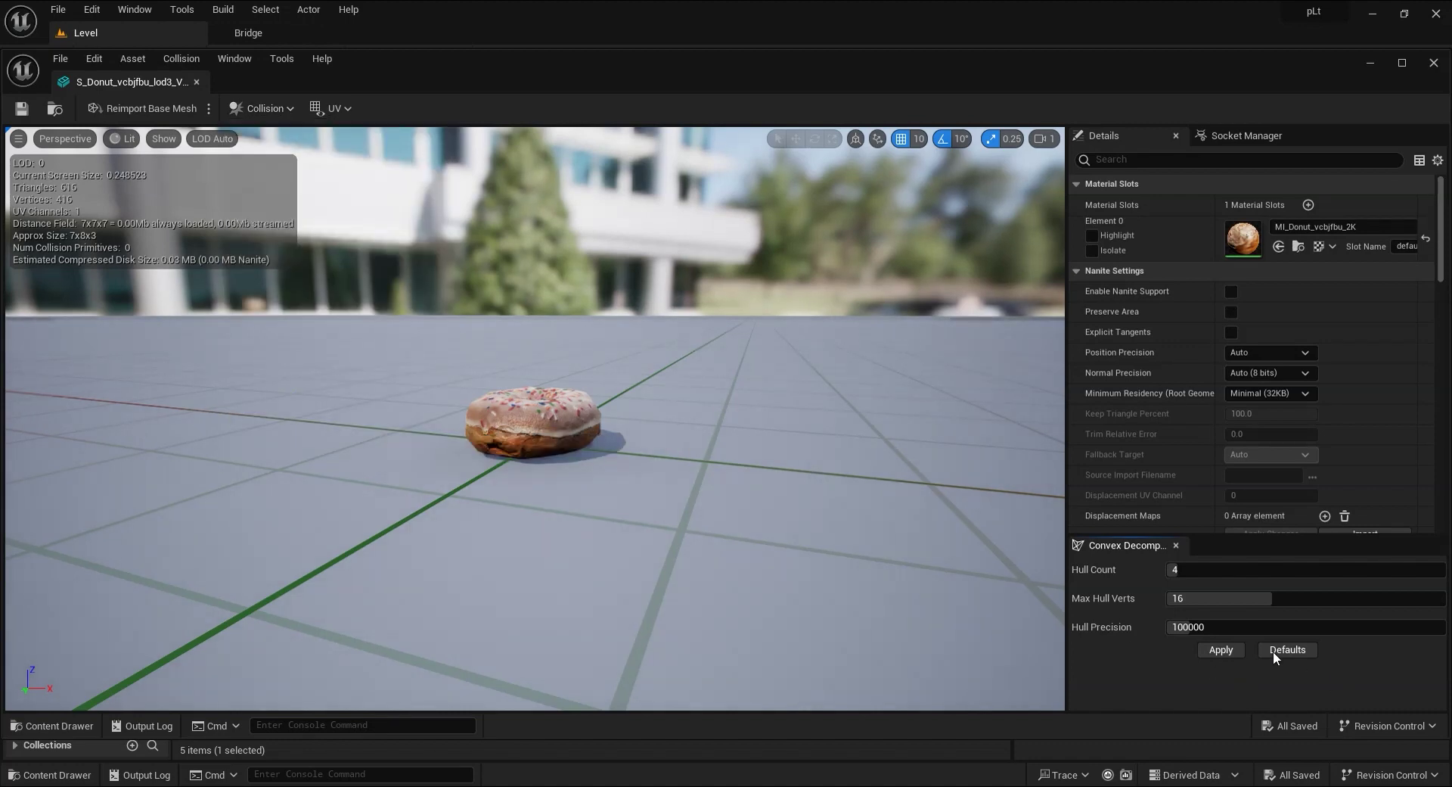
pyautogui.click(1221, 650)
# Set Collision Complexity to Use Simple Collision As Complex, save, and close the mesh editor
pyautogui.scroll(-4, 1127, 341)
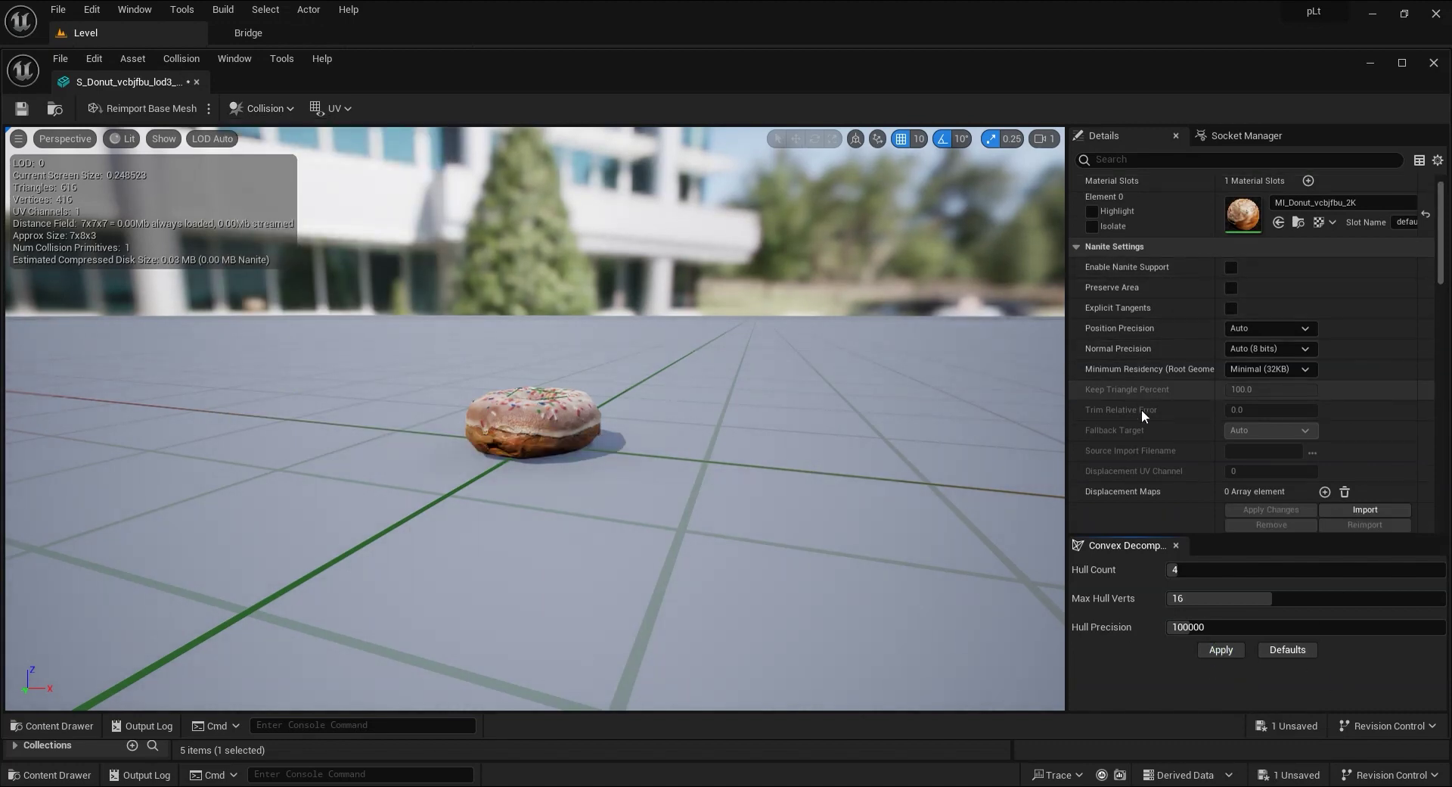
pyautogui.scroll(-2, 1145, 433)
pyautogui.scroll(-2, 1146, 439)
pyautogui.scroll(-1, 1146, 442)
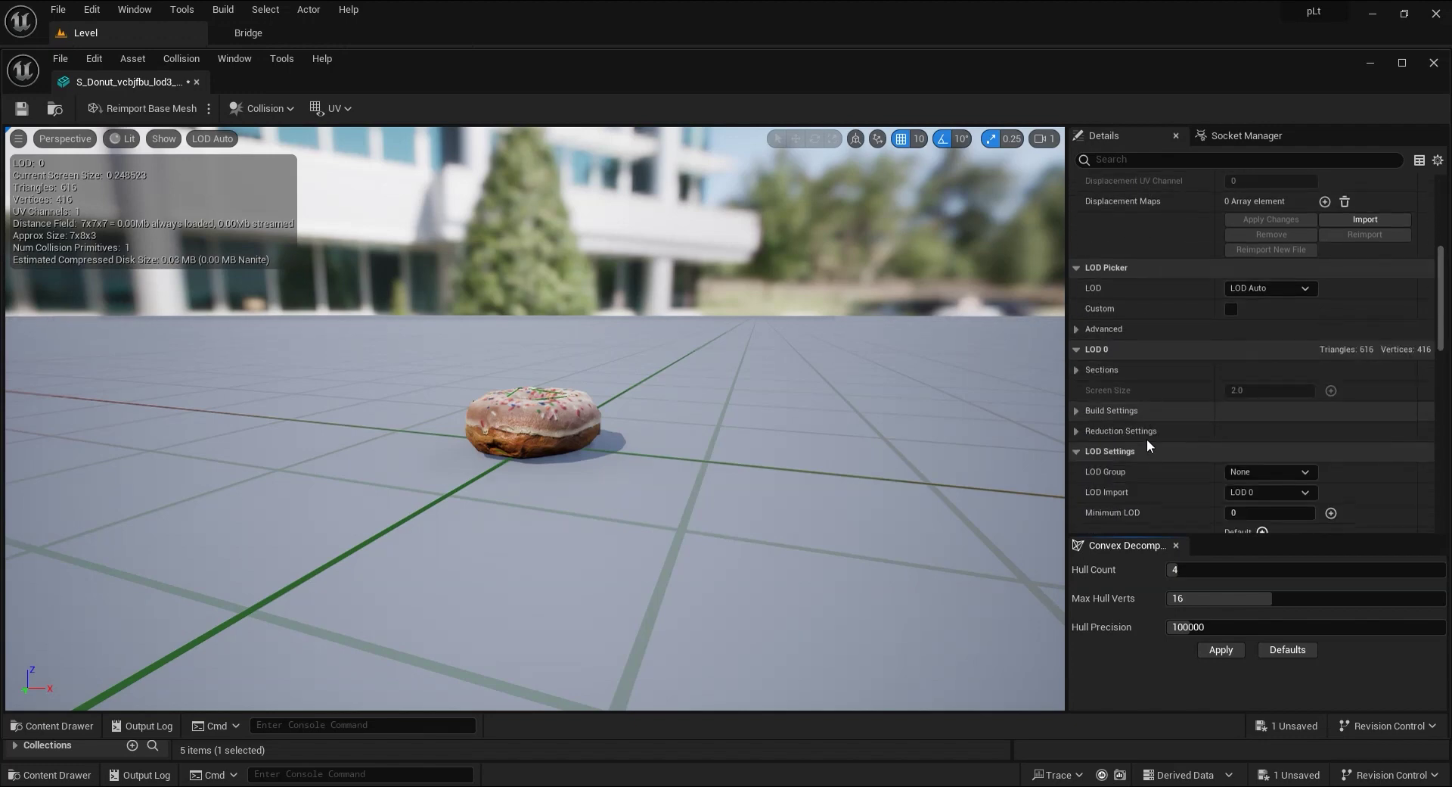
pyautogui.scroll(-2, 1147, 445)
pyautogui.scroll(-3, 1147, 445)
pyautogui.scroll(-3, 1147, 445)
pyautogui.scroll(-4, 1146, 445)
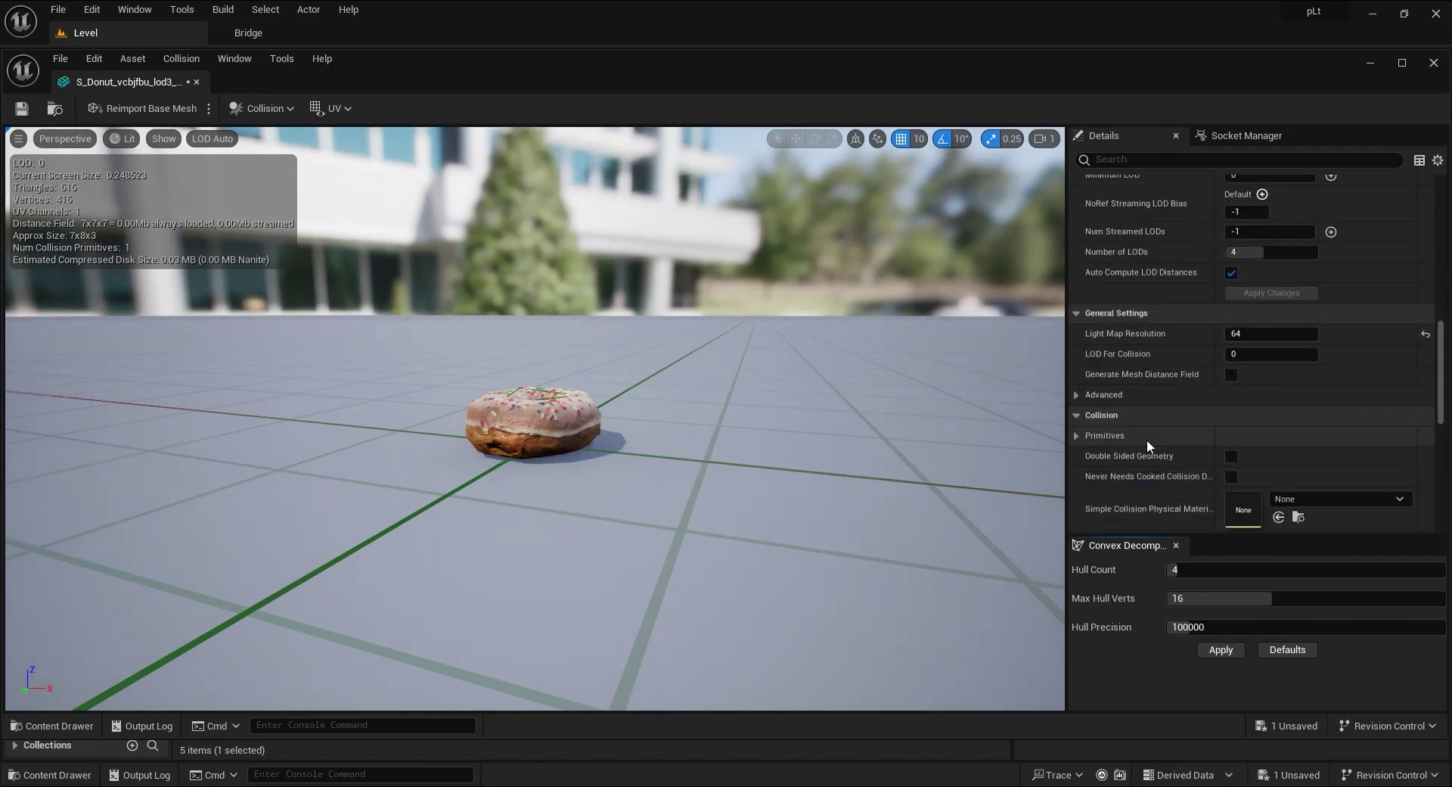
pyautogui.scroll(-2, 1178, 469)
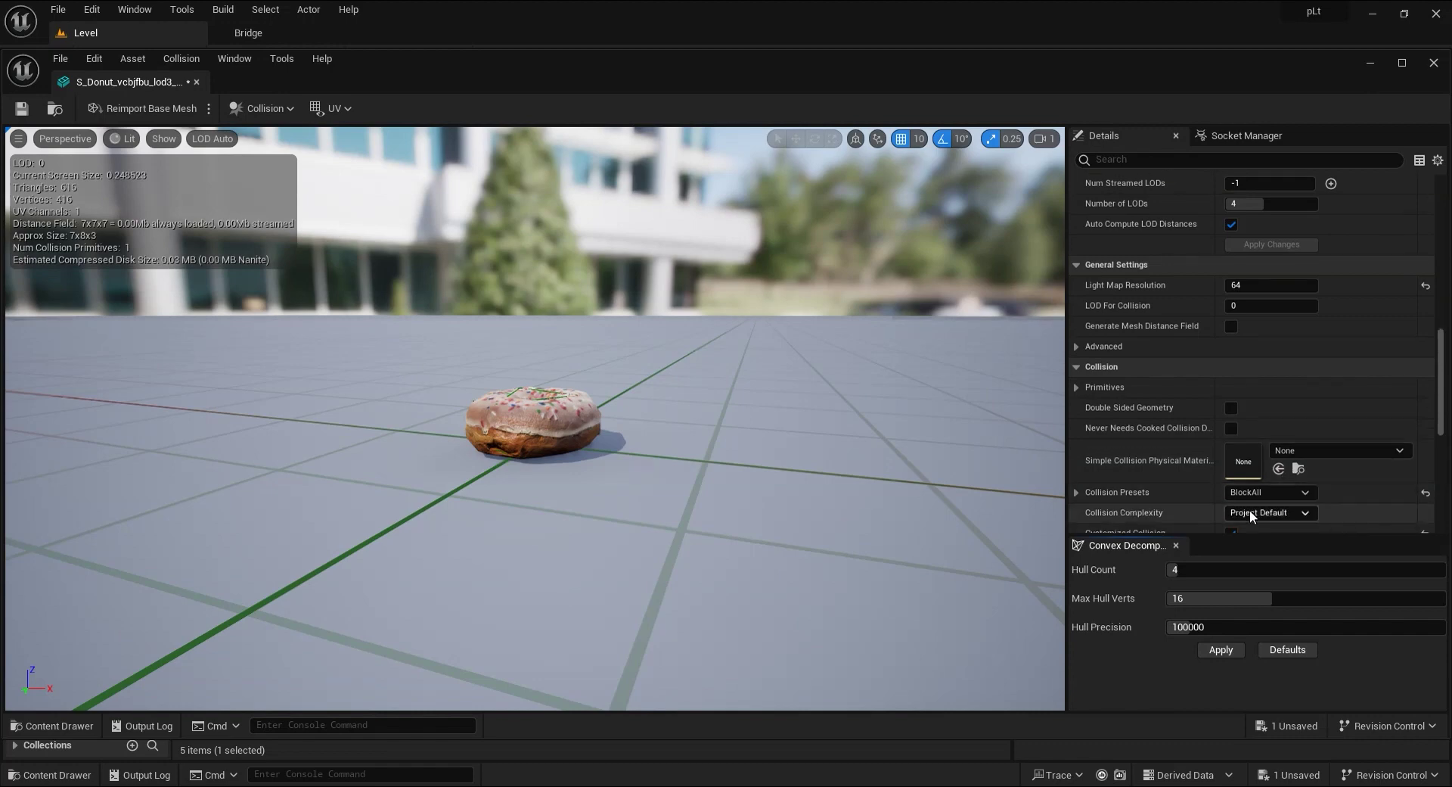
pyautogui.click(1250, 513)
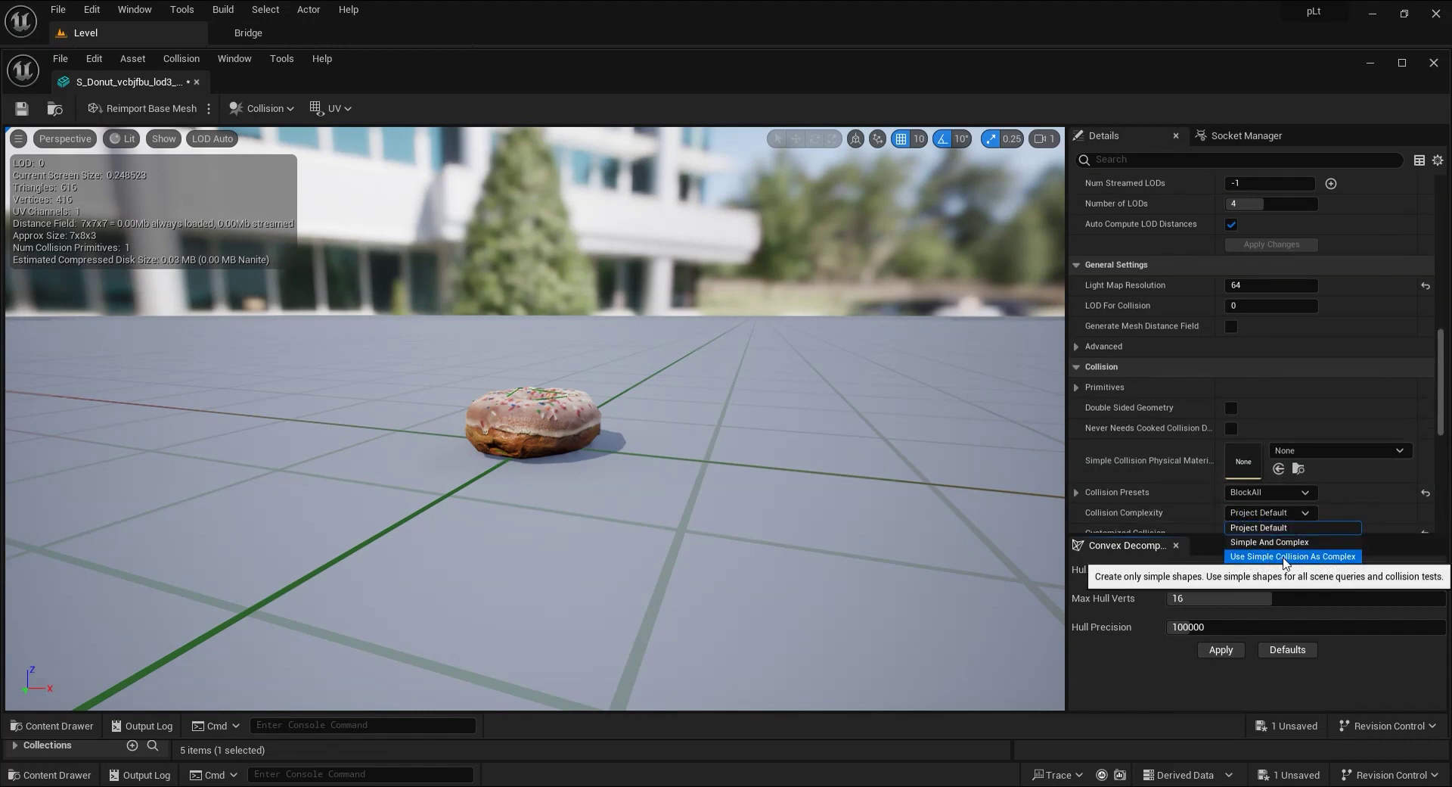
pyautogui.click(1284, 557)
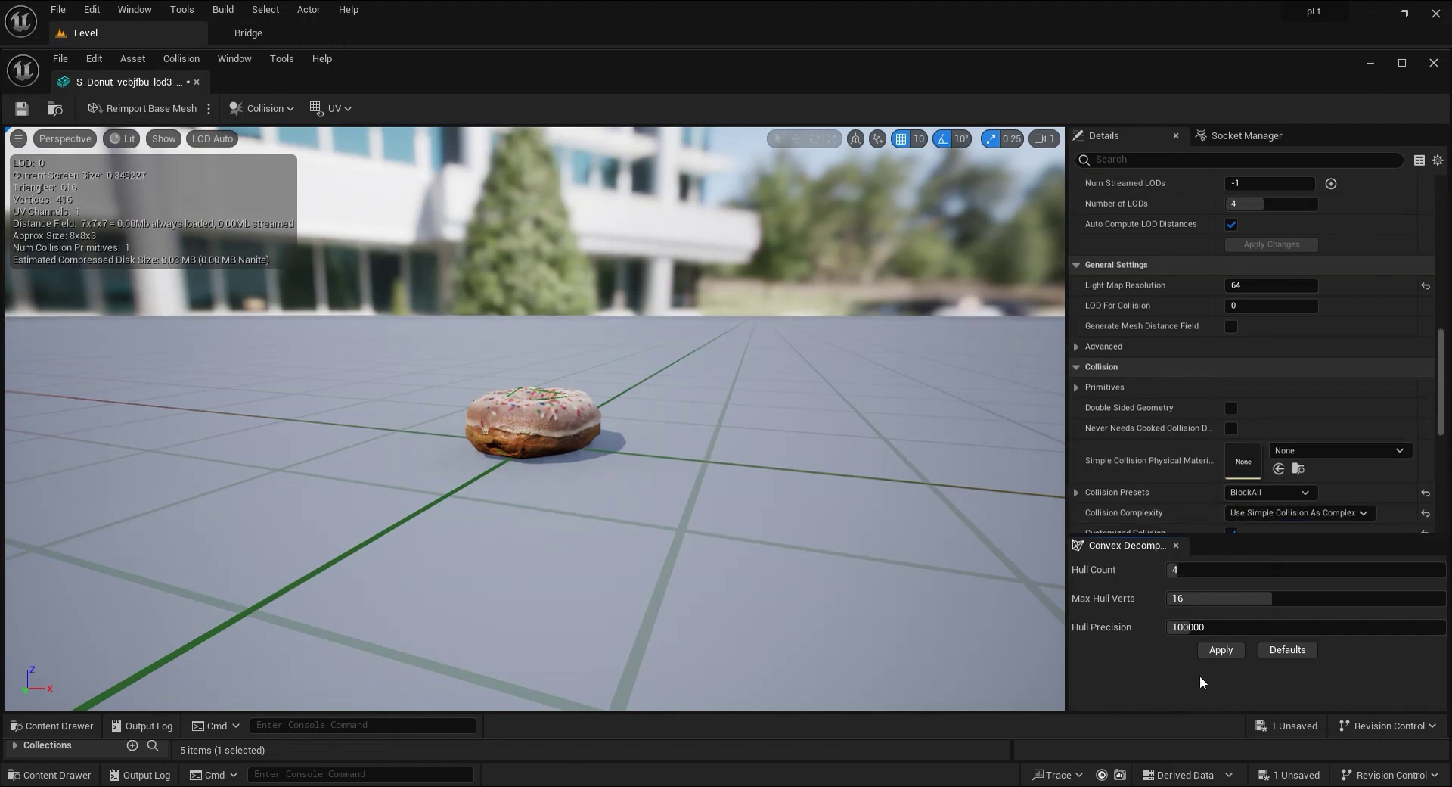
pyautogui.click(21, 108)
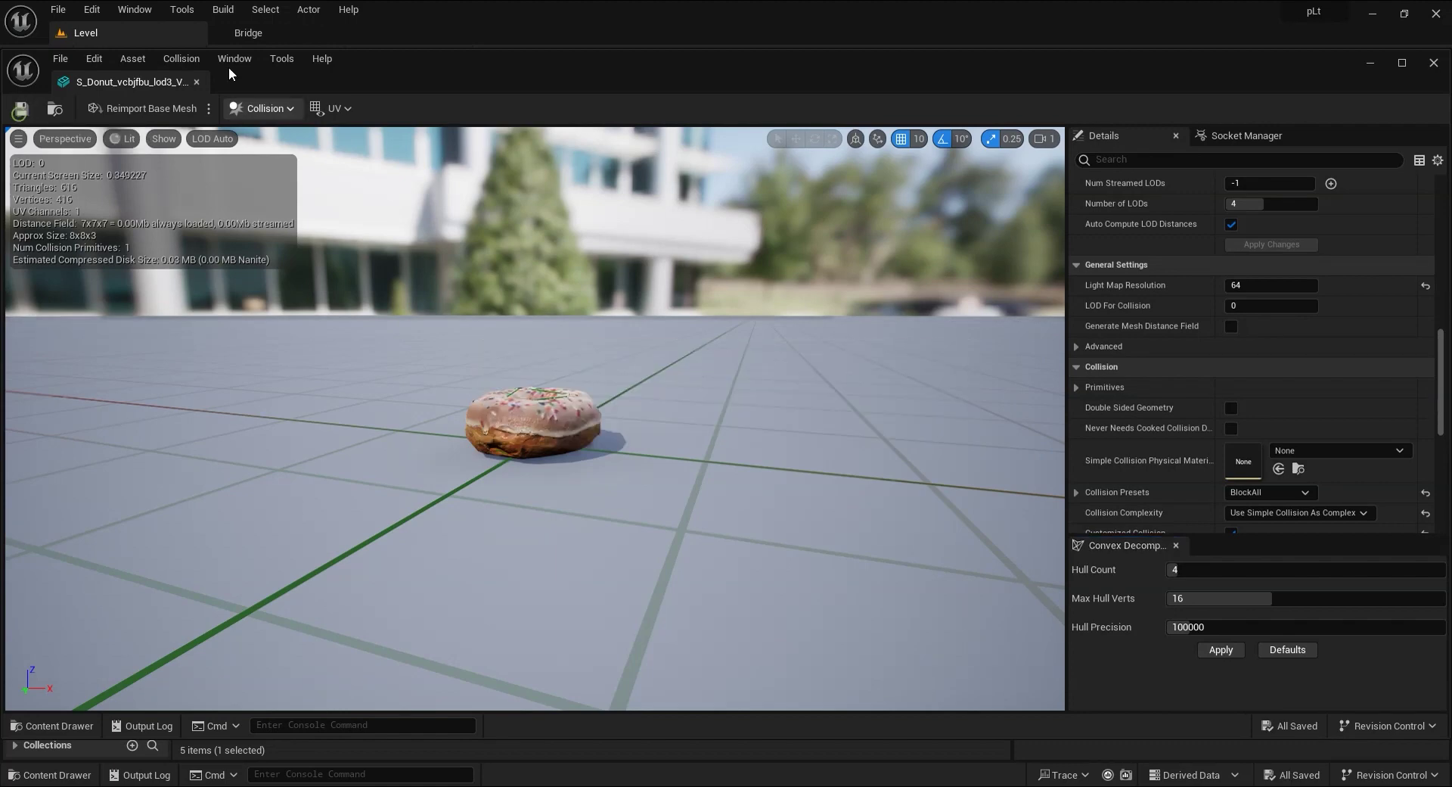
pyautogui.click(197, 81)
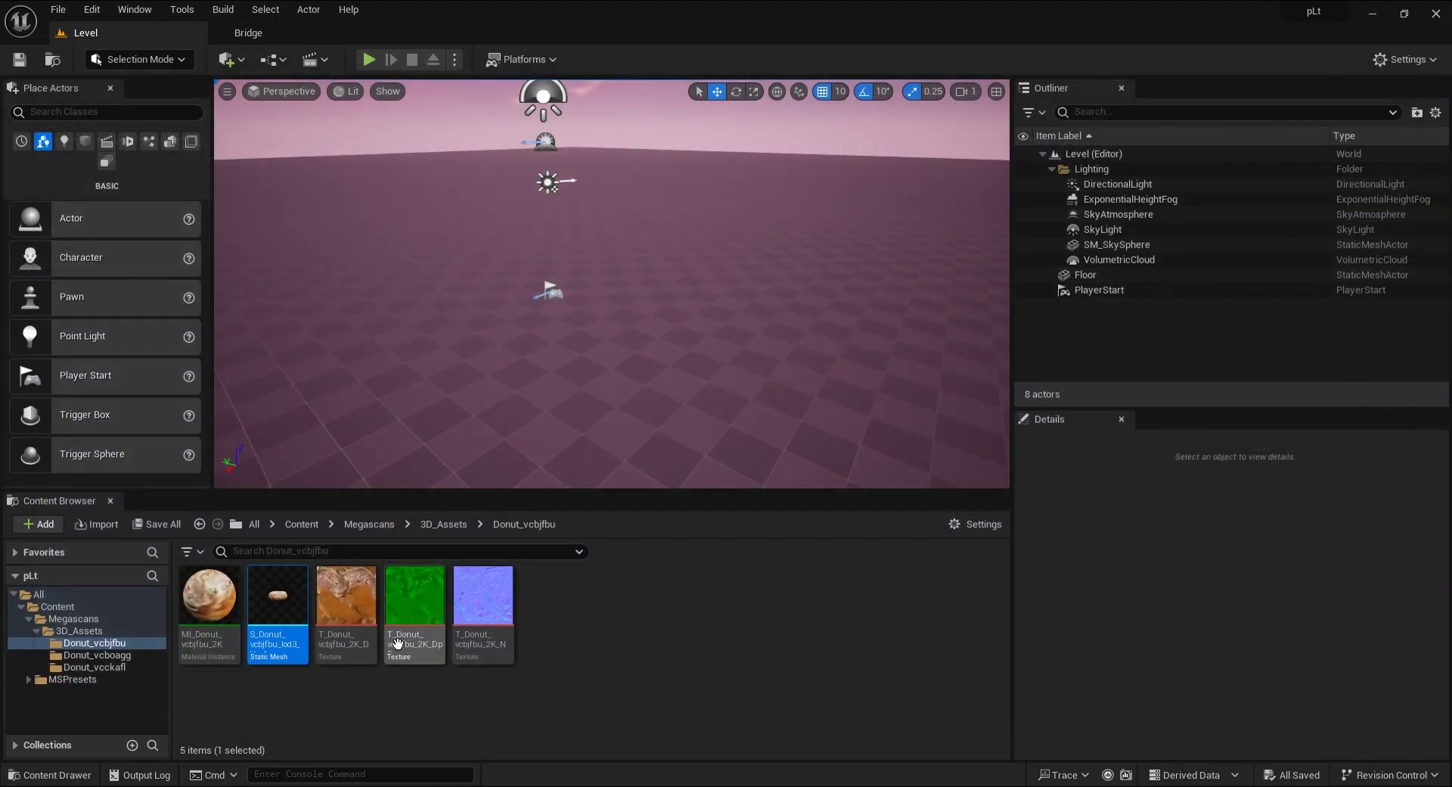
# Open the Donut_vcboagg static mesh and apply auto convex collision
pyautogui.click(443, 525)
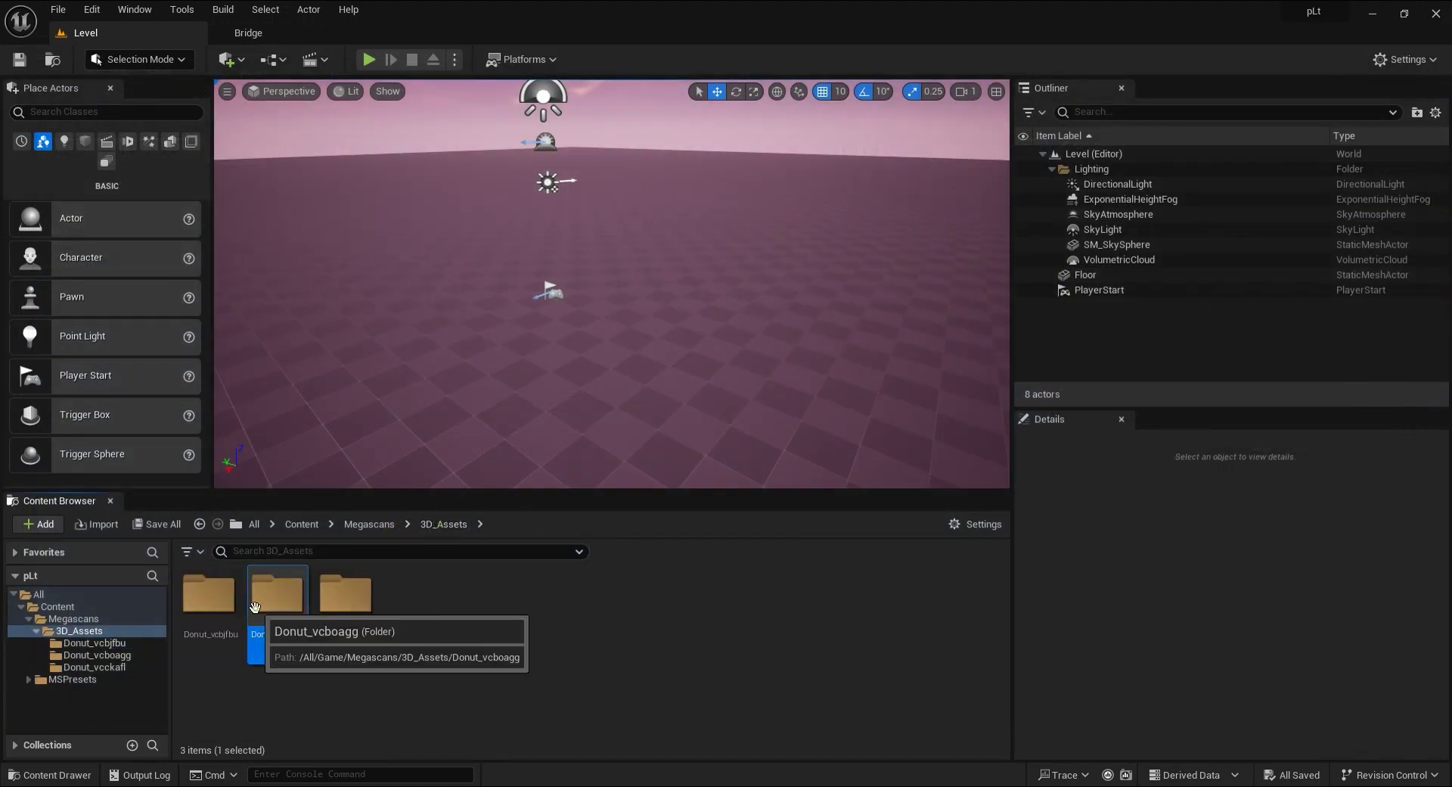
pyautogui.doubleClick(277, 598)
pyautogui.doubleClick(279, 600)
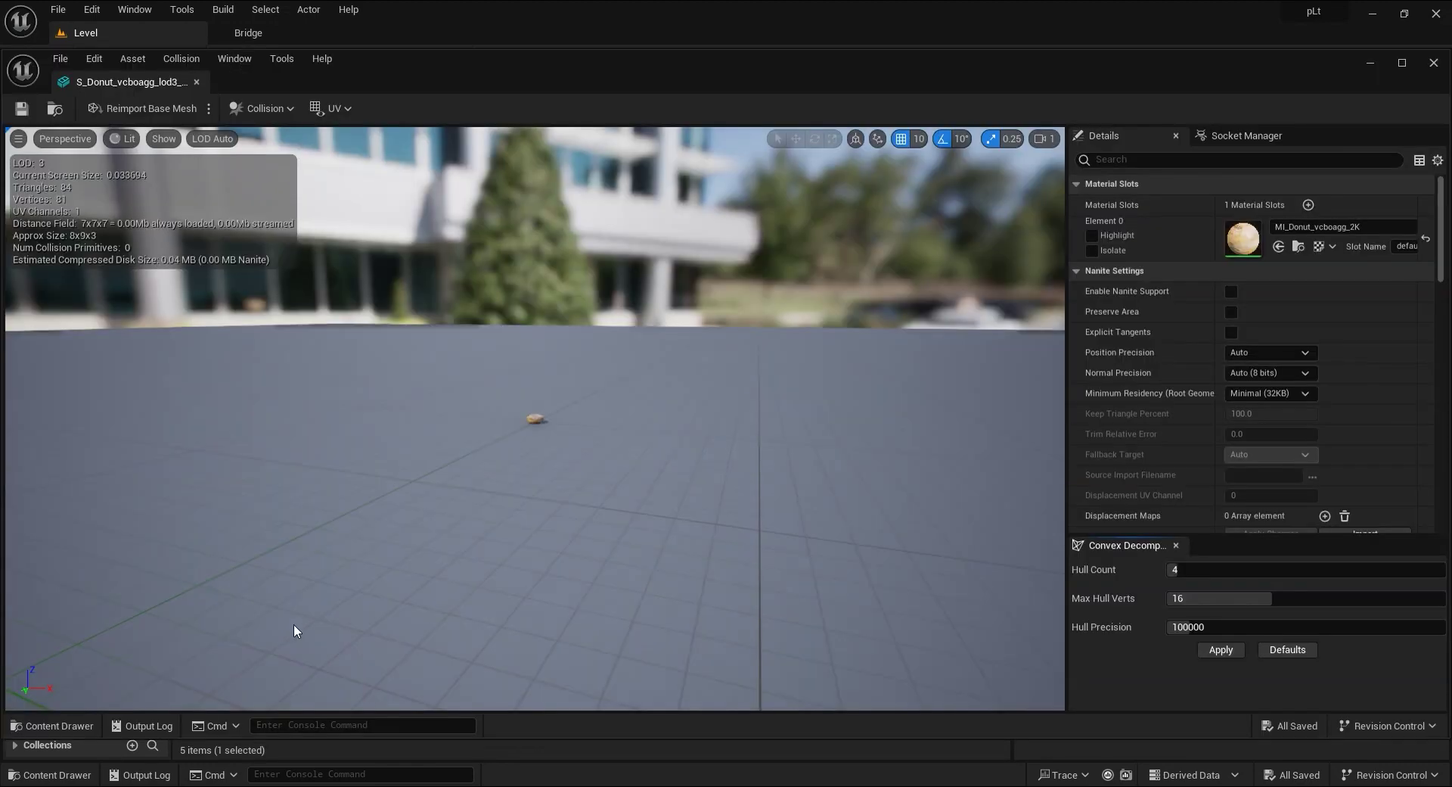
pyautogui.scroll(2, 577, 377)
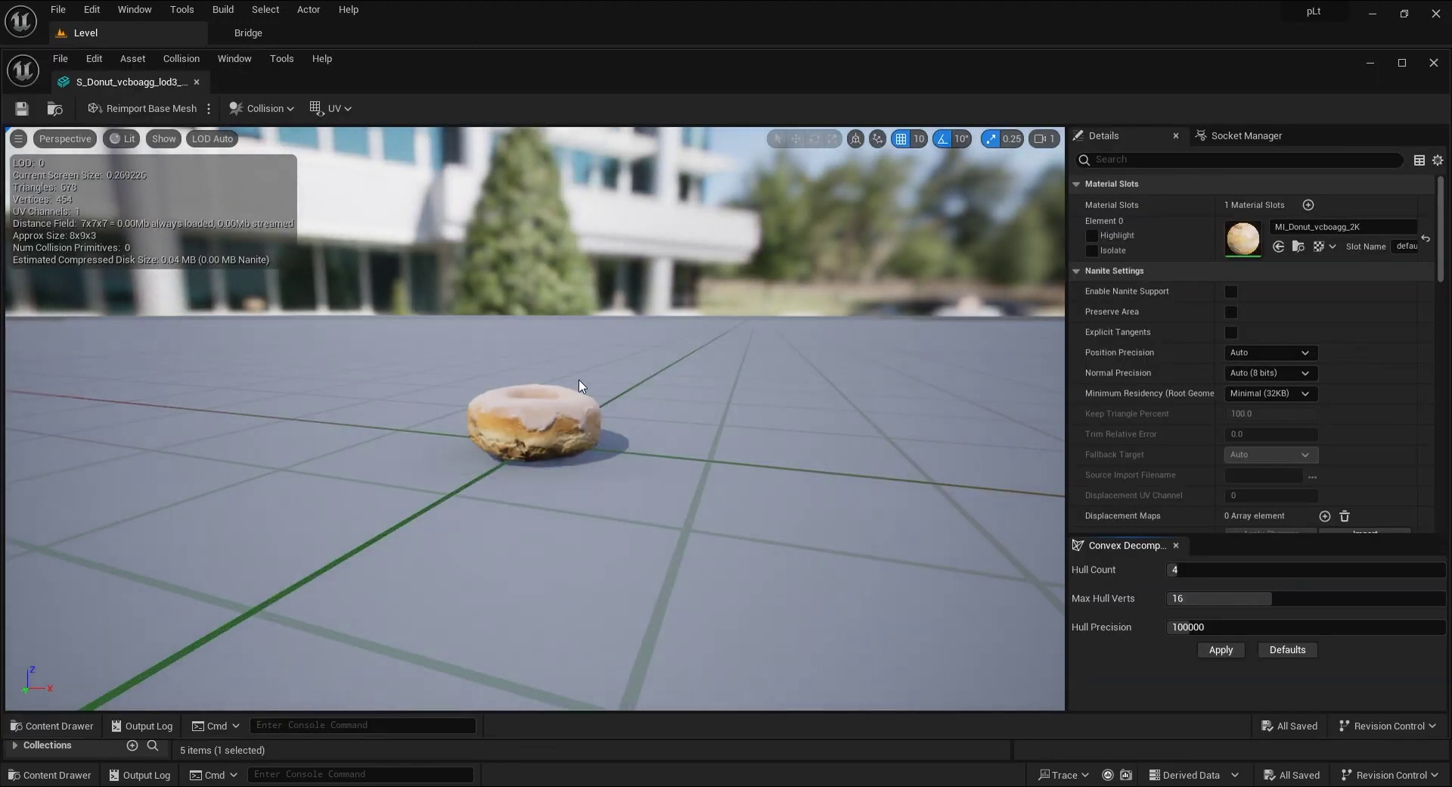
pyautogui.click(254, 108)
pyautogui.click(298, 382)
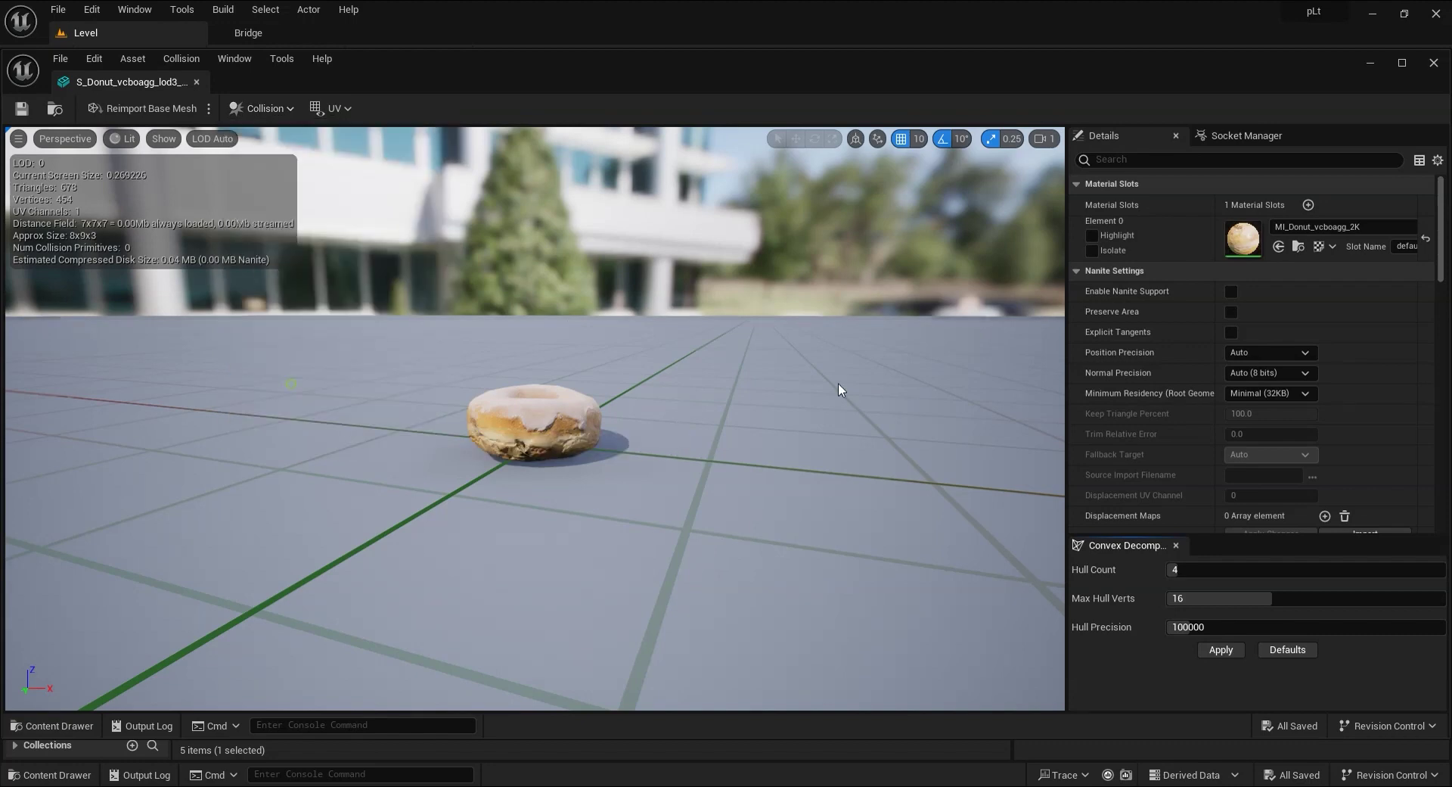
pyautogui.click(1238, 650)
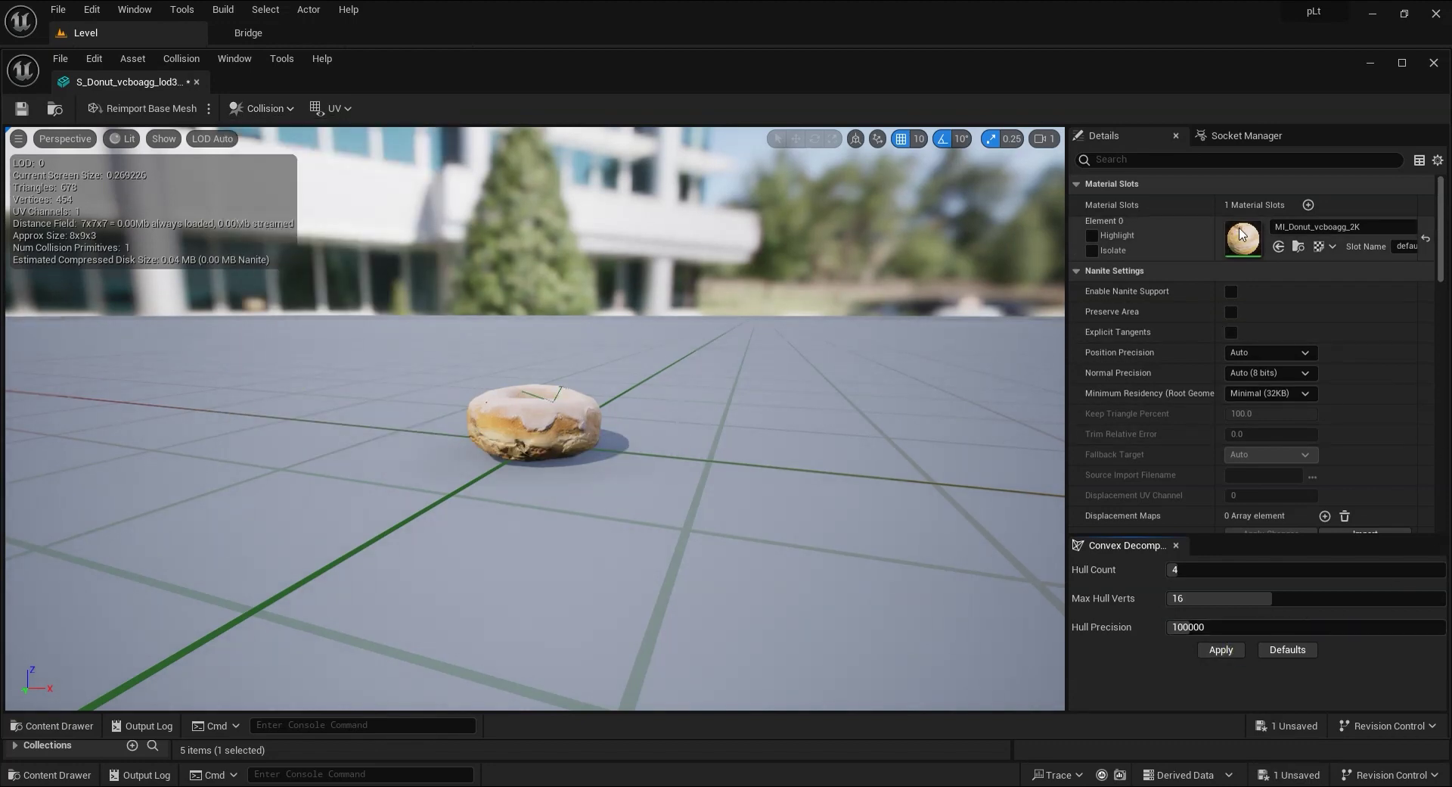
# Set its Collision Complexity to Use Simple Collision As Complex
pyautogui.scroll(-4, 1186, 455)
pyautogui.scroll(-3, 1186, 475)
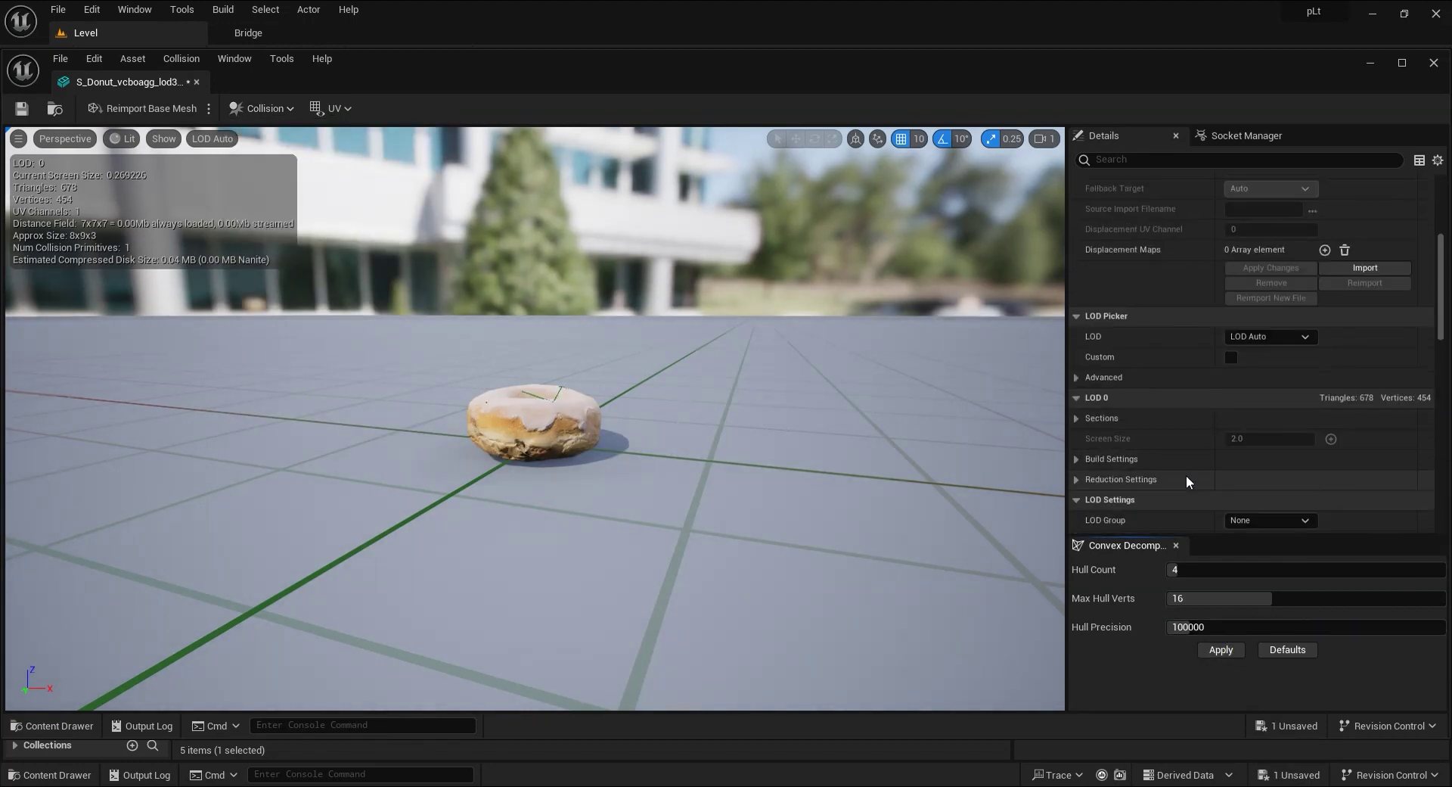
pyautogui.scroll(-3, 1186, 477)
pyautogui.scroll(-2, 1186, 476)
pyautogui.scroll(-2, 1162, 463)
pyautogui.scroll(-2, 1160, 468)
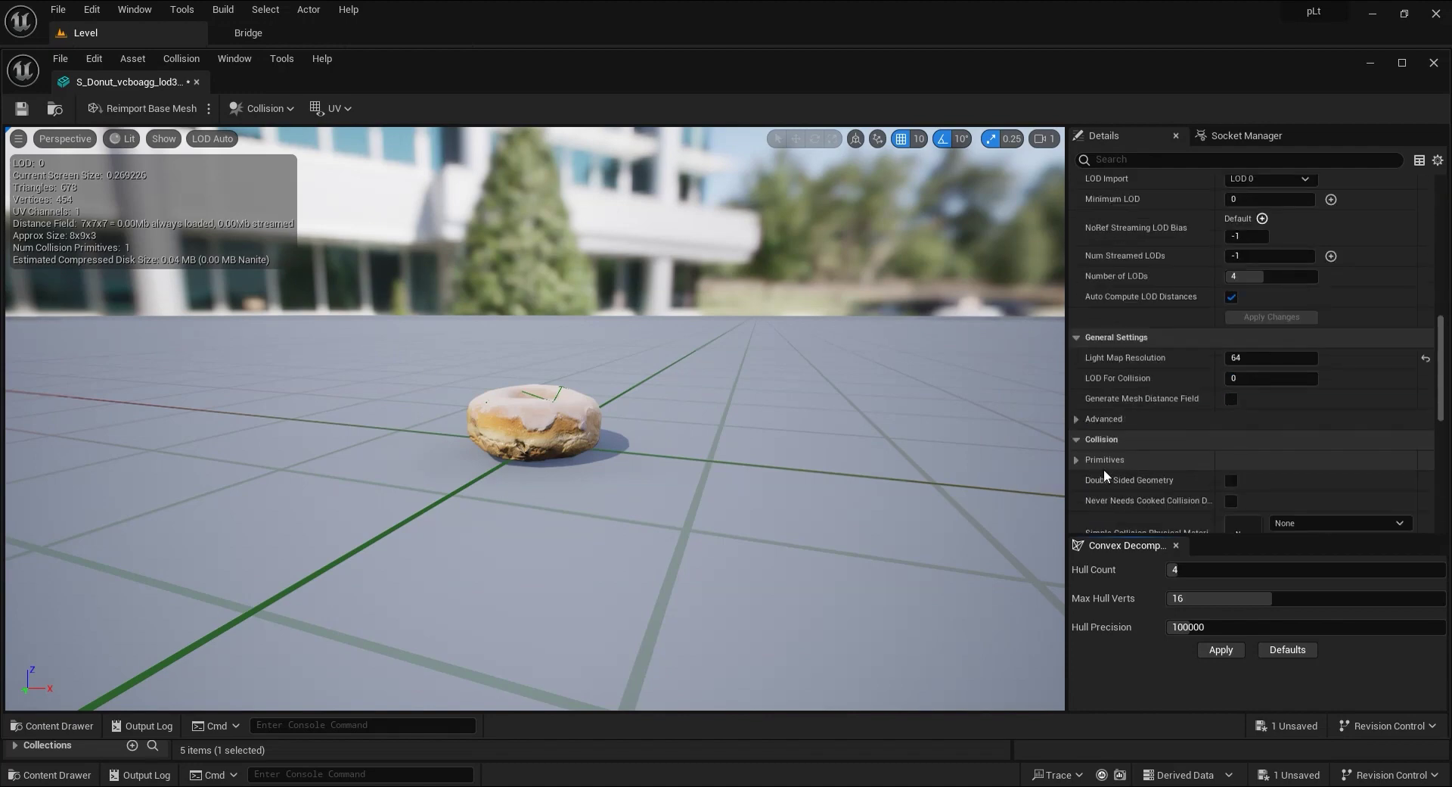
pyautogui.scroll(-1, 1112, 454)
pyautogui.scroll(-1, 1165, 473)
pyautogui.scroll(-1, 1233, 499)
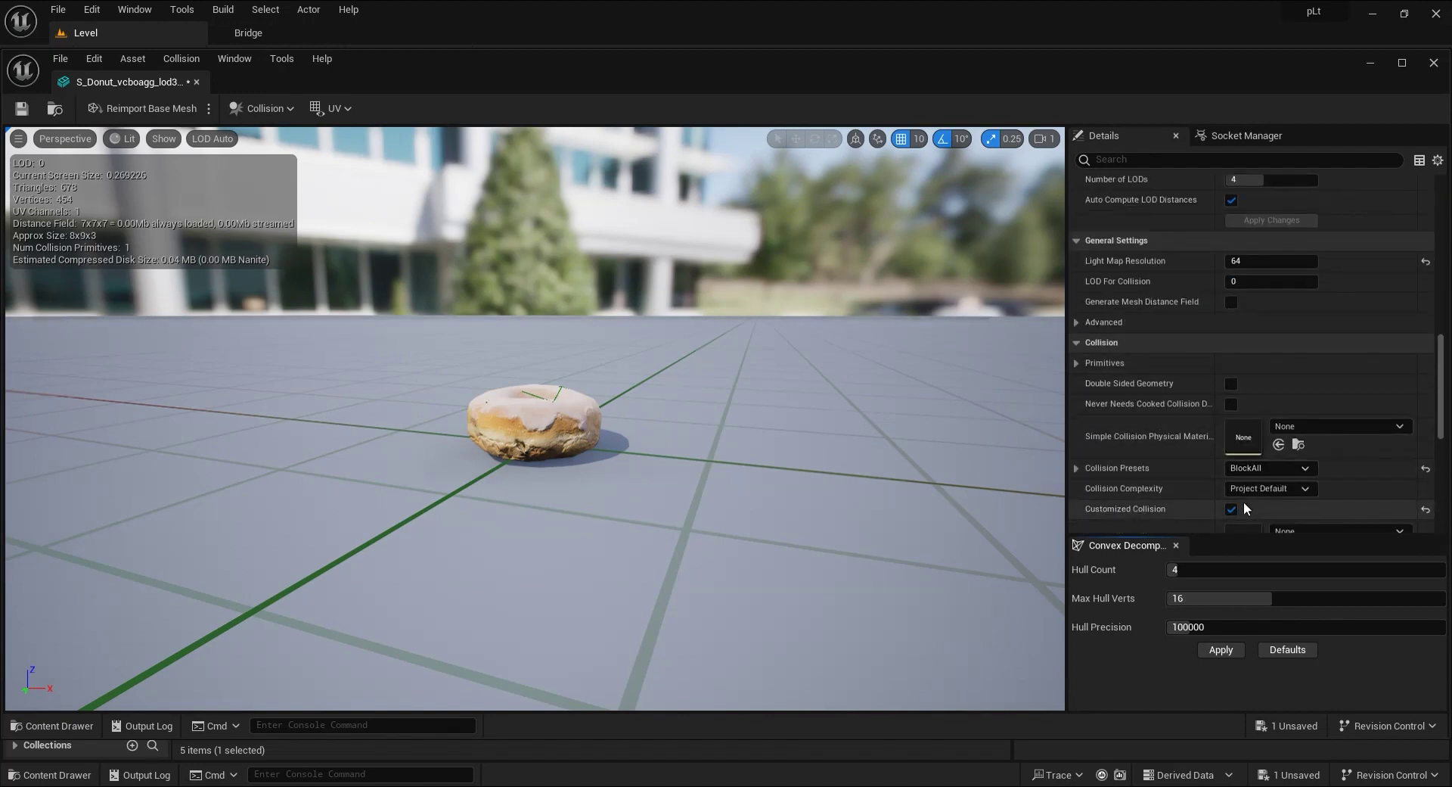
pyautogui.click(1258, 489)
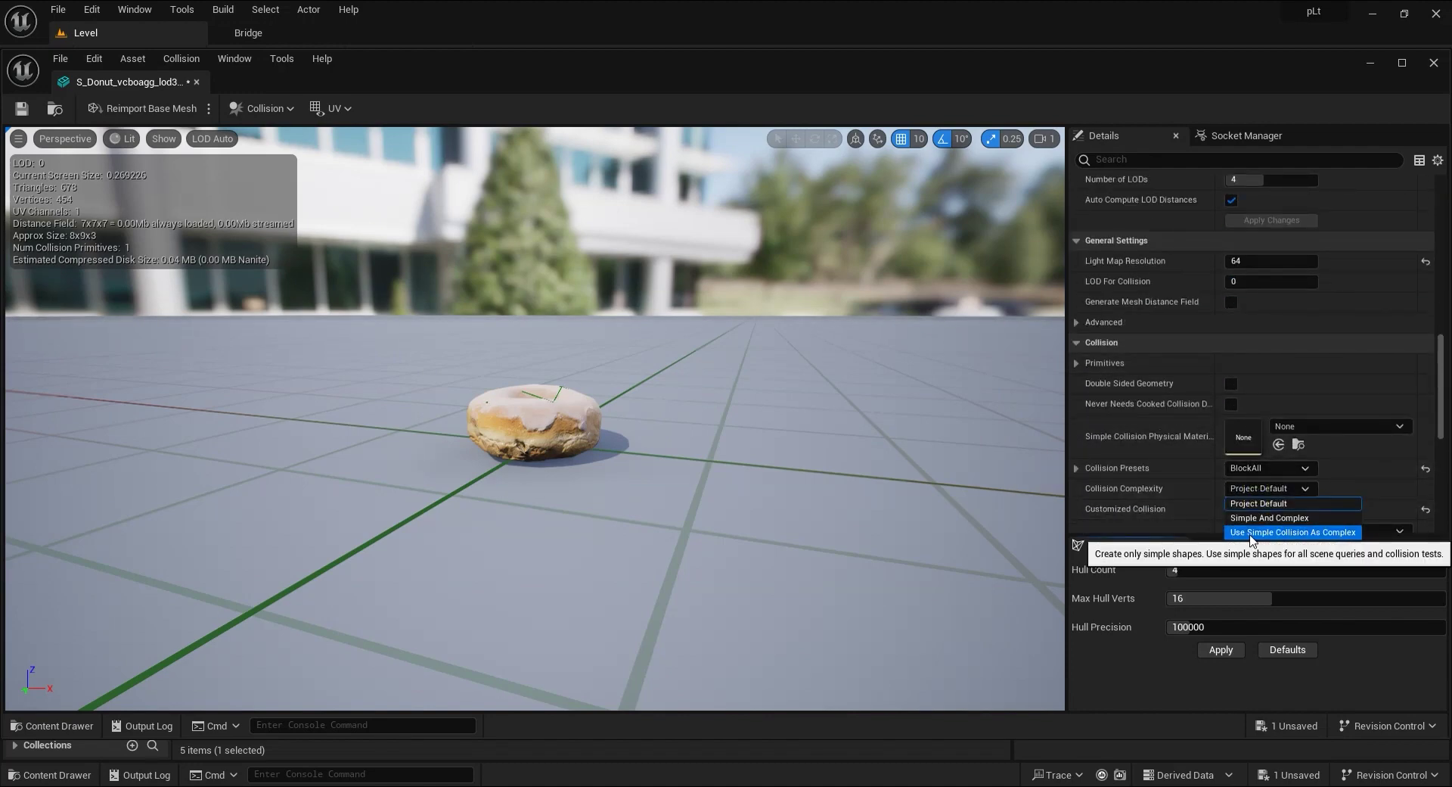
pyautogui.click(1260, 534)
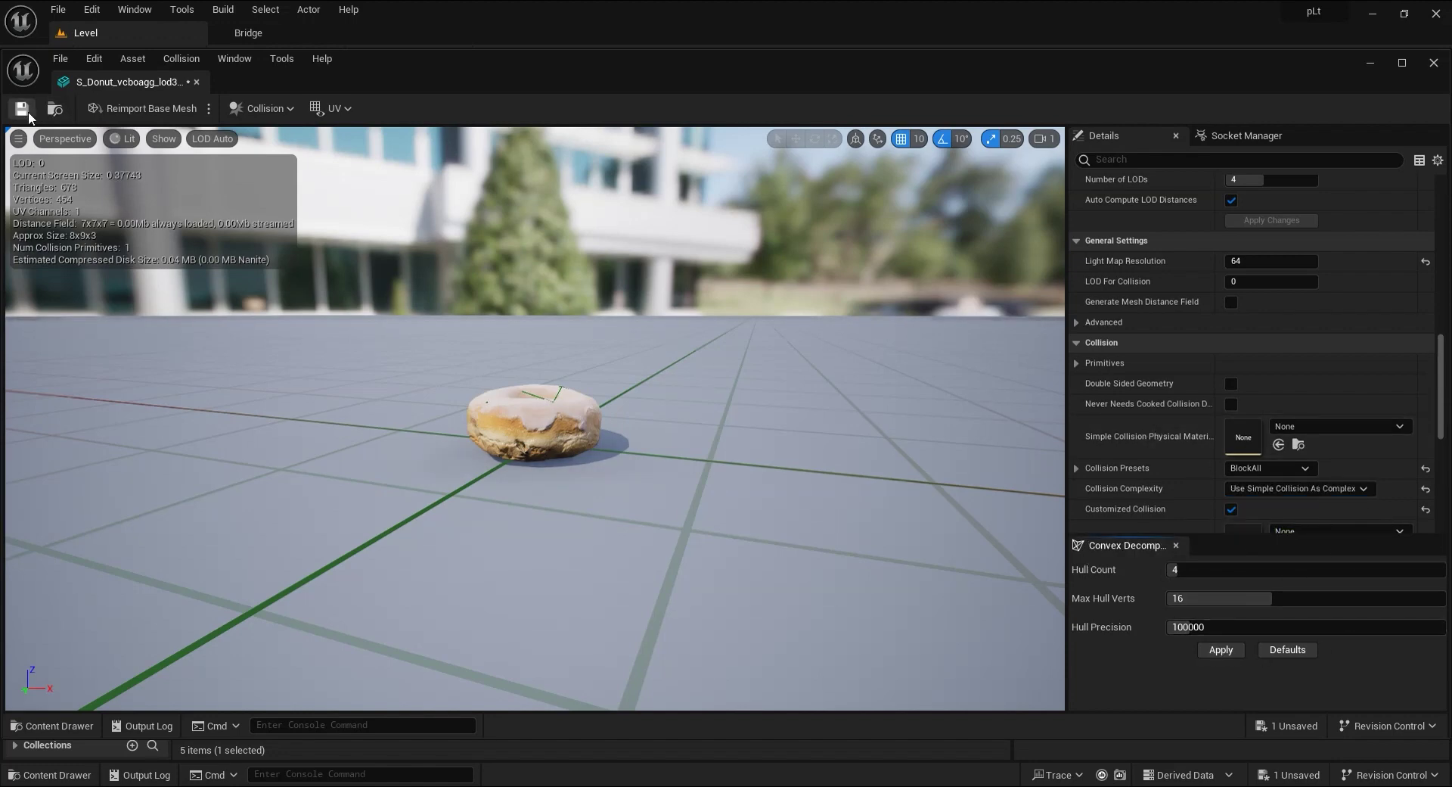
pyautogui.moveTo(202, 82); pyautogui.dragTo(237, 162)
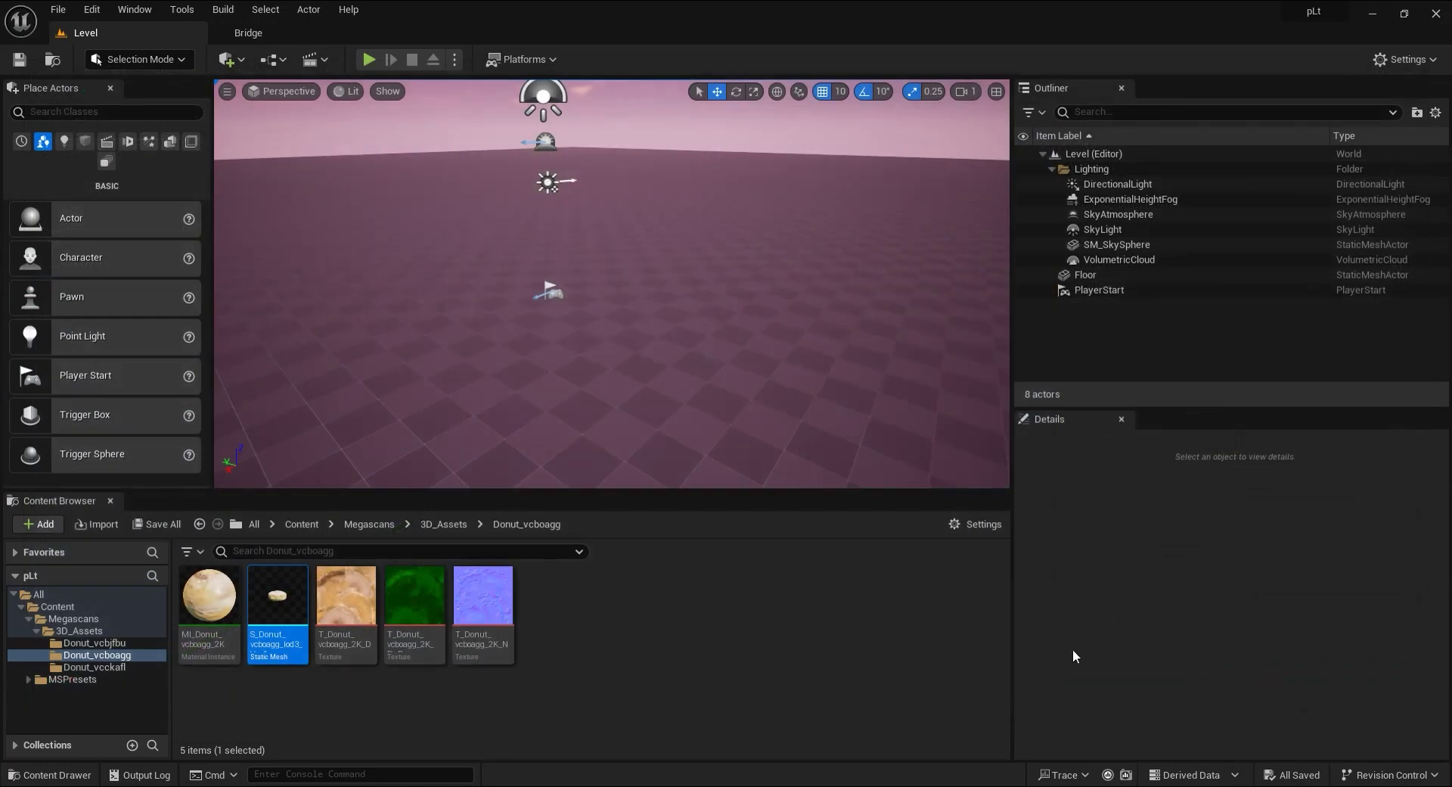
# Open the Donut_vcckafl static mesh and add a simple collision shape
pyautogui.click(444, 524)
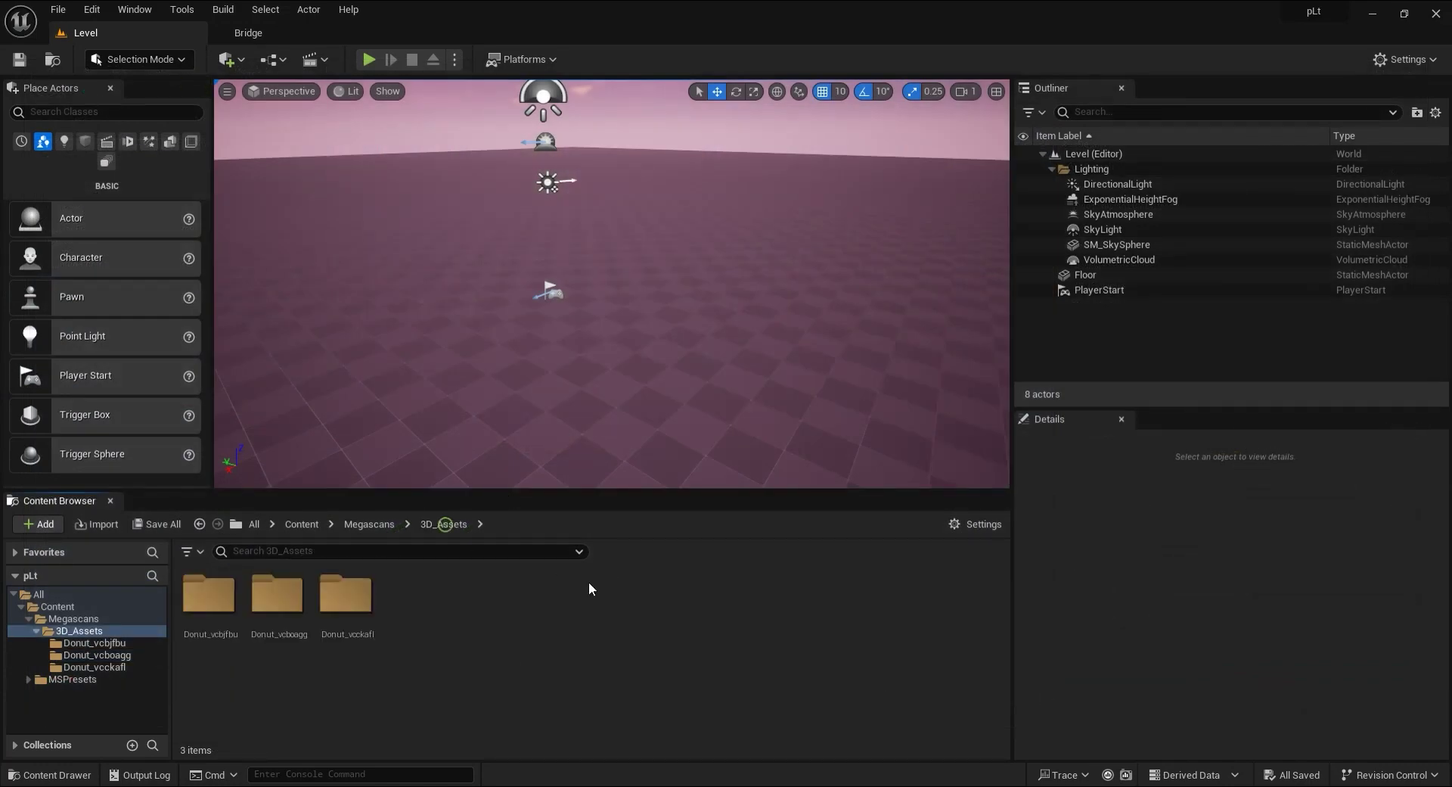
pyautogui.doubleClick(367, 625)
pyautogui.doubleClick(279, 597)
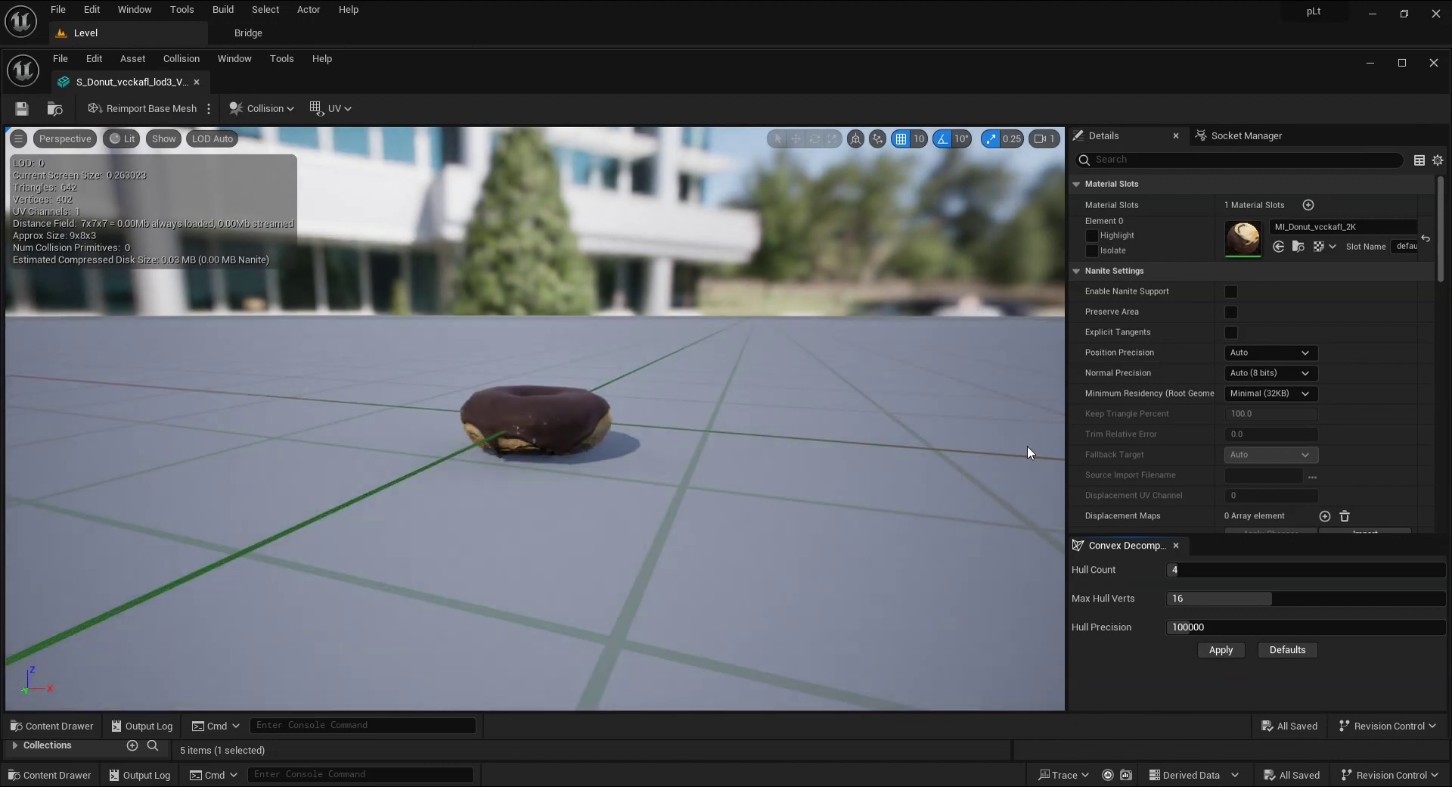
pyautogui.click(273, 111)
pyautogui.click(298, 383)
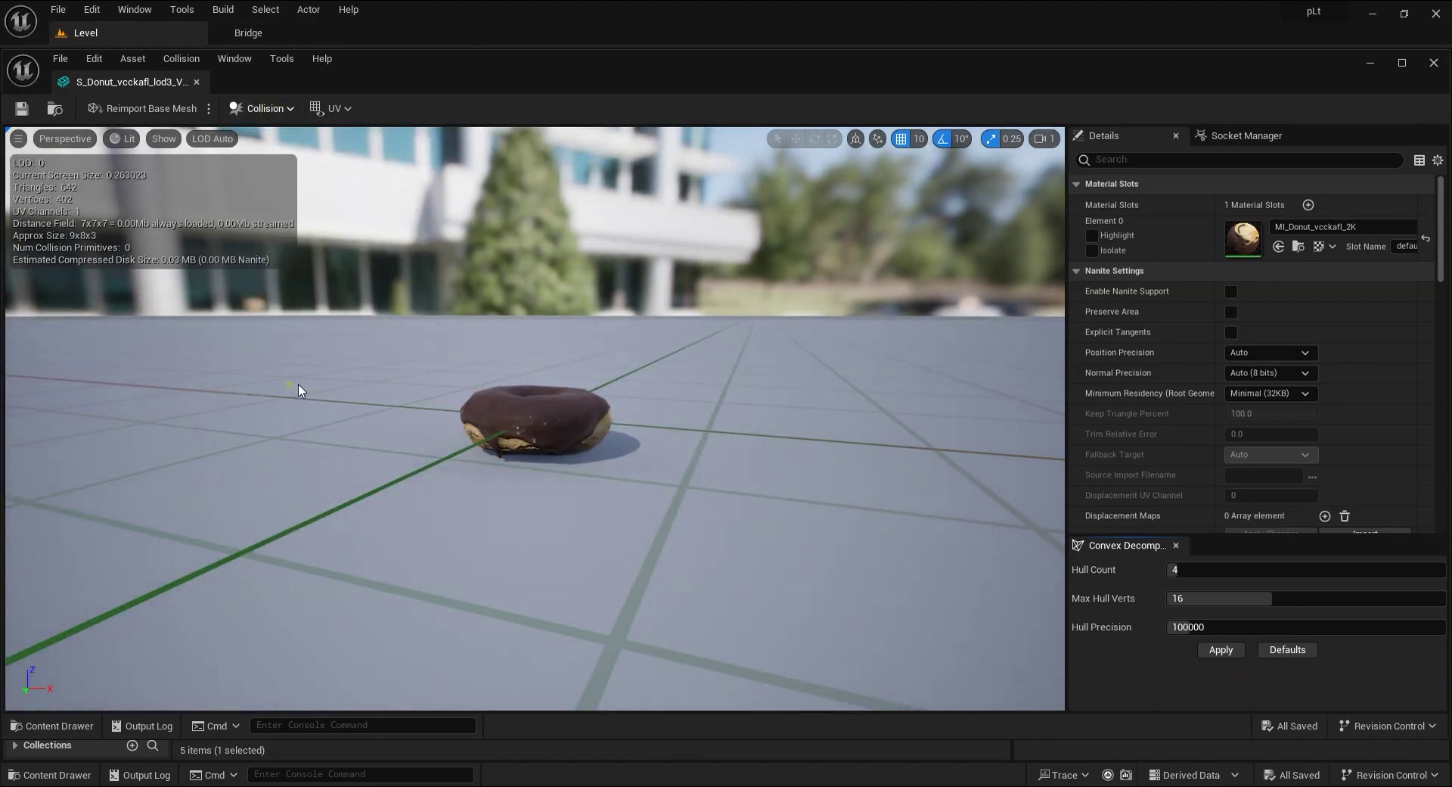
pyautogui.click(1222, 652)
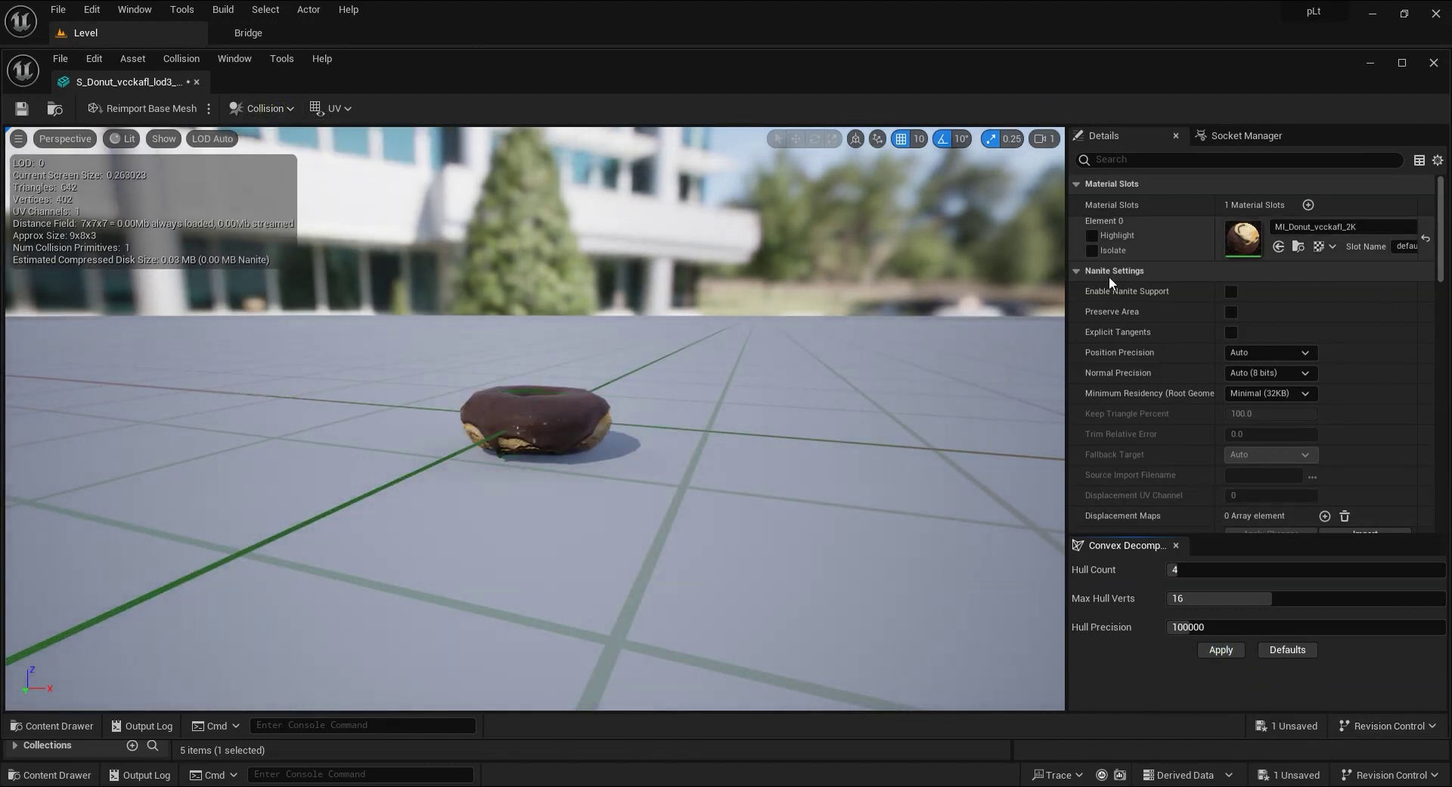
# Set Collision Complexity to Use Simple Collision As Complex, save with Ctrl+S, and close the editor
pyautogui.scroll(-3, 1135, 378)
pyautogui.scroll(-5, 1163, 490)
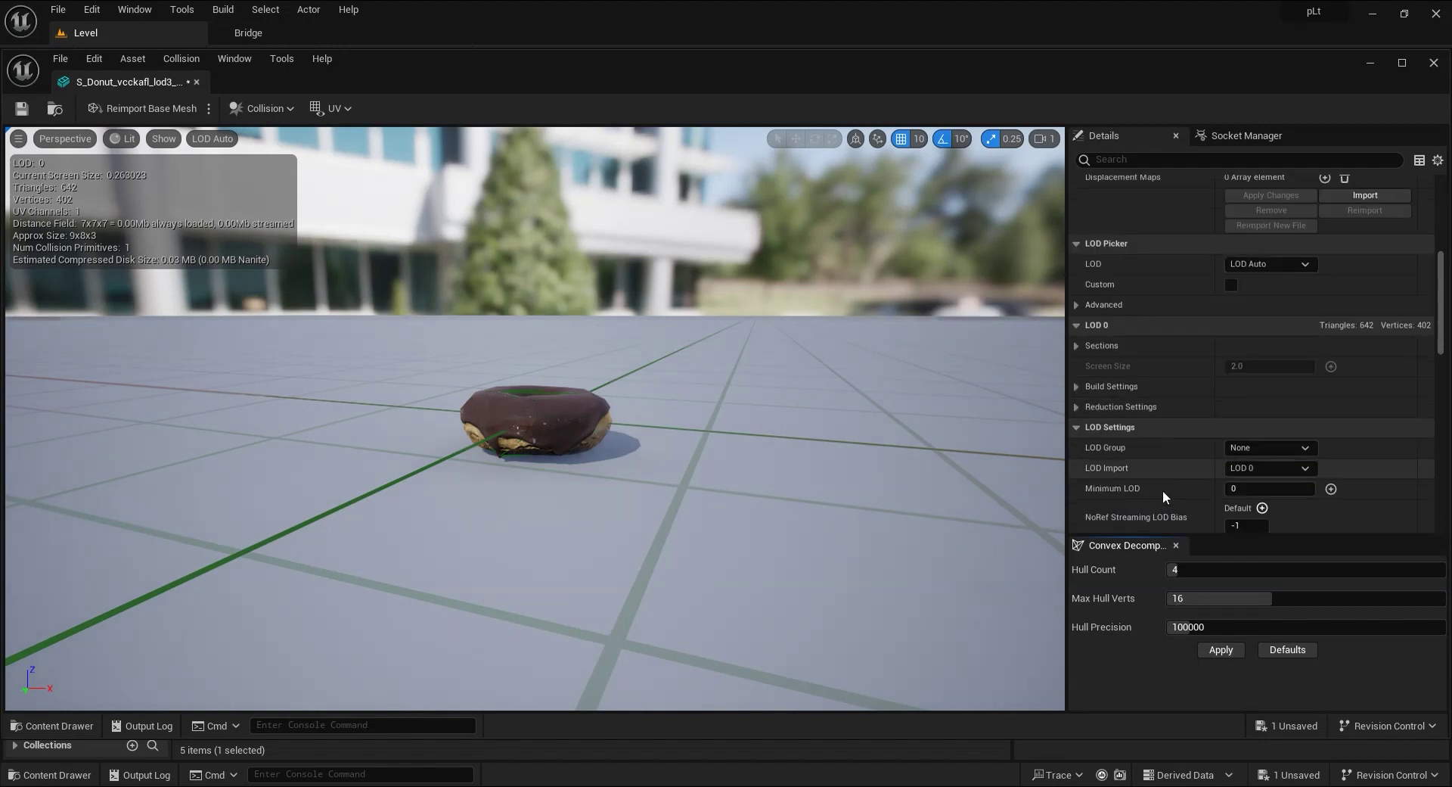
pyautogui.scroll(-5, 1164, 488)
pyautogui.scroll(-5, 1164, 489)
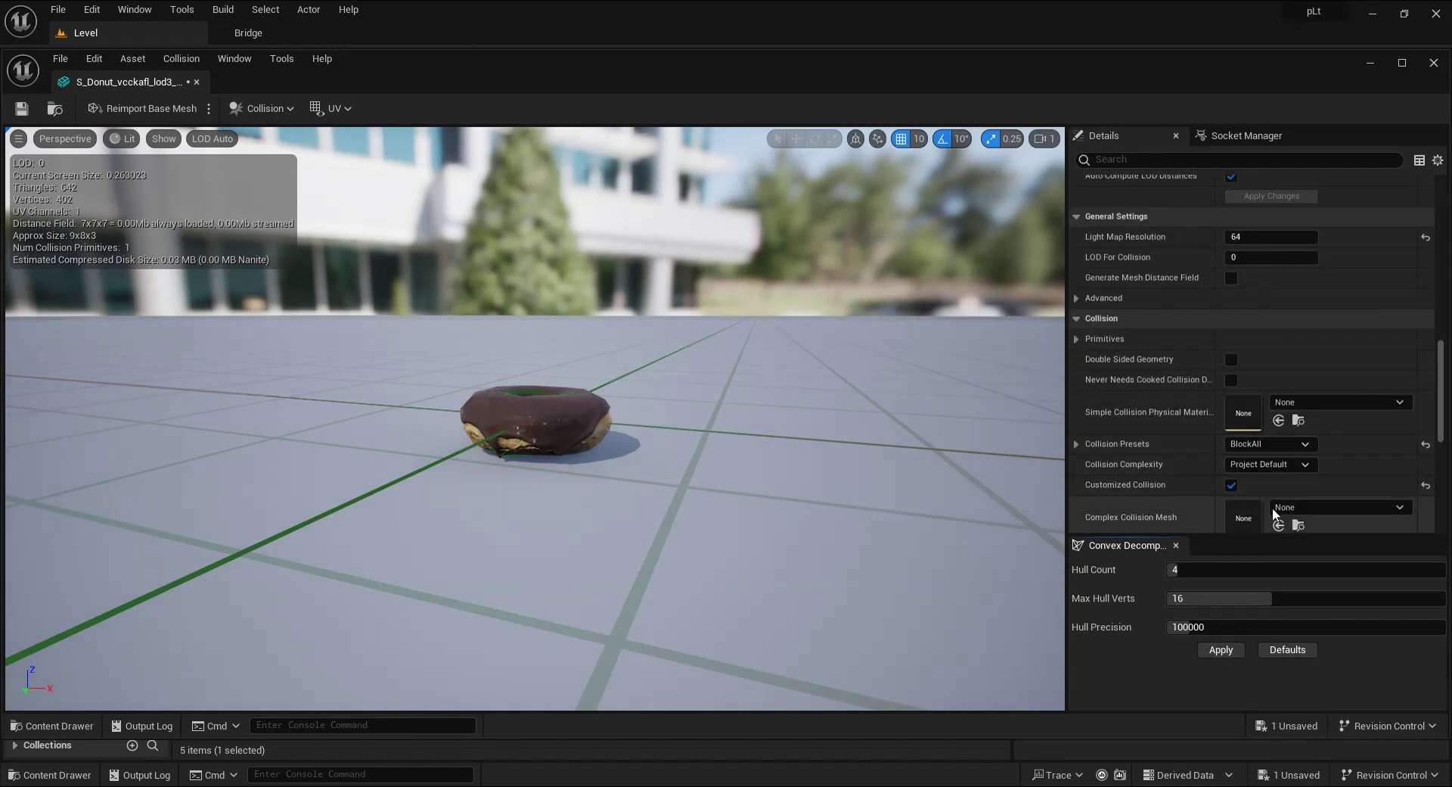
pyautogui.click(1259, 465)
pyautogui.click(1270, 507)
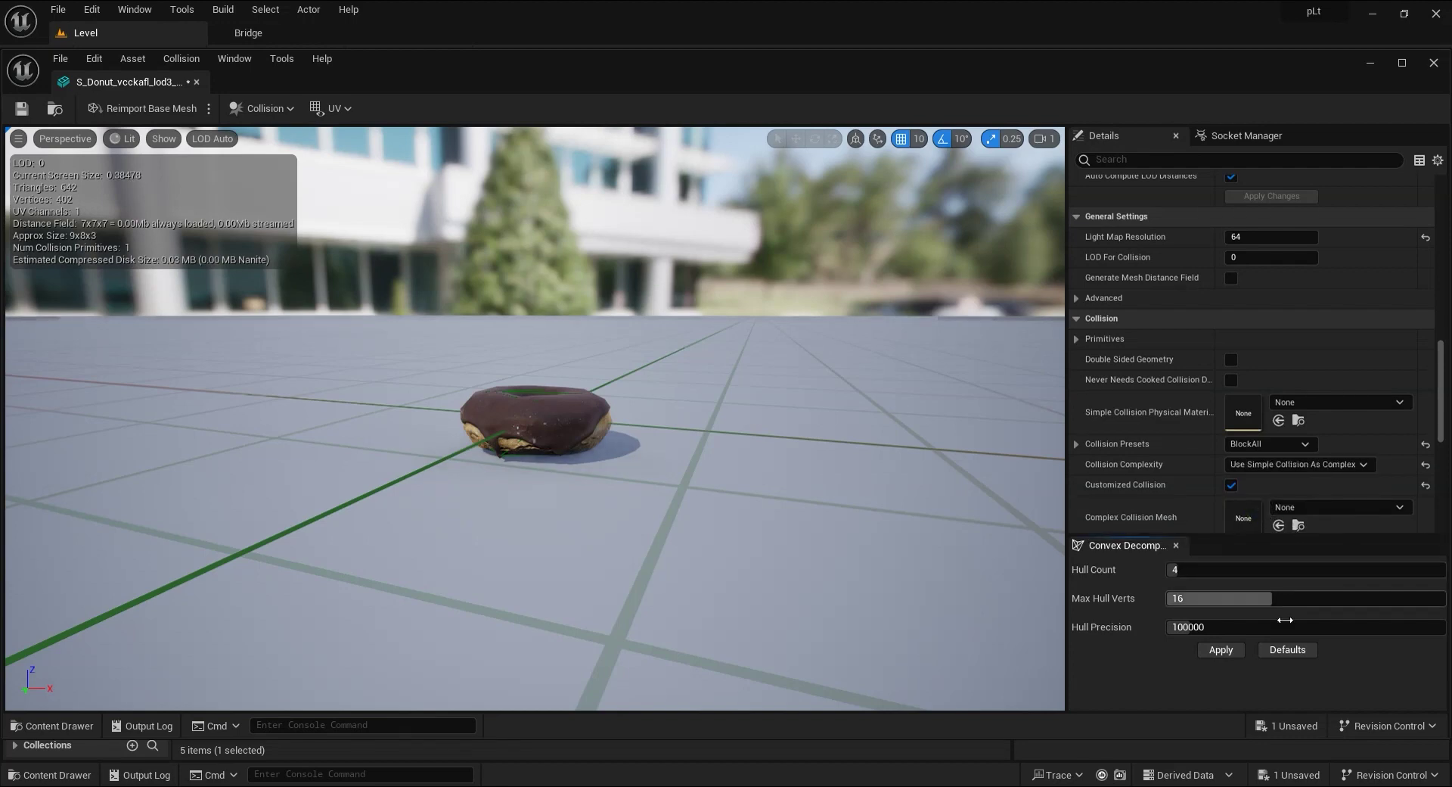
pyautogui.hotkey('ctrl', 's')
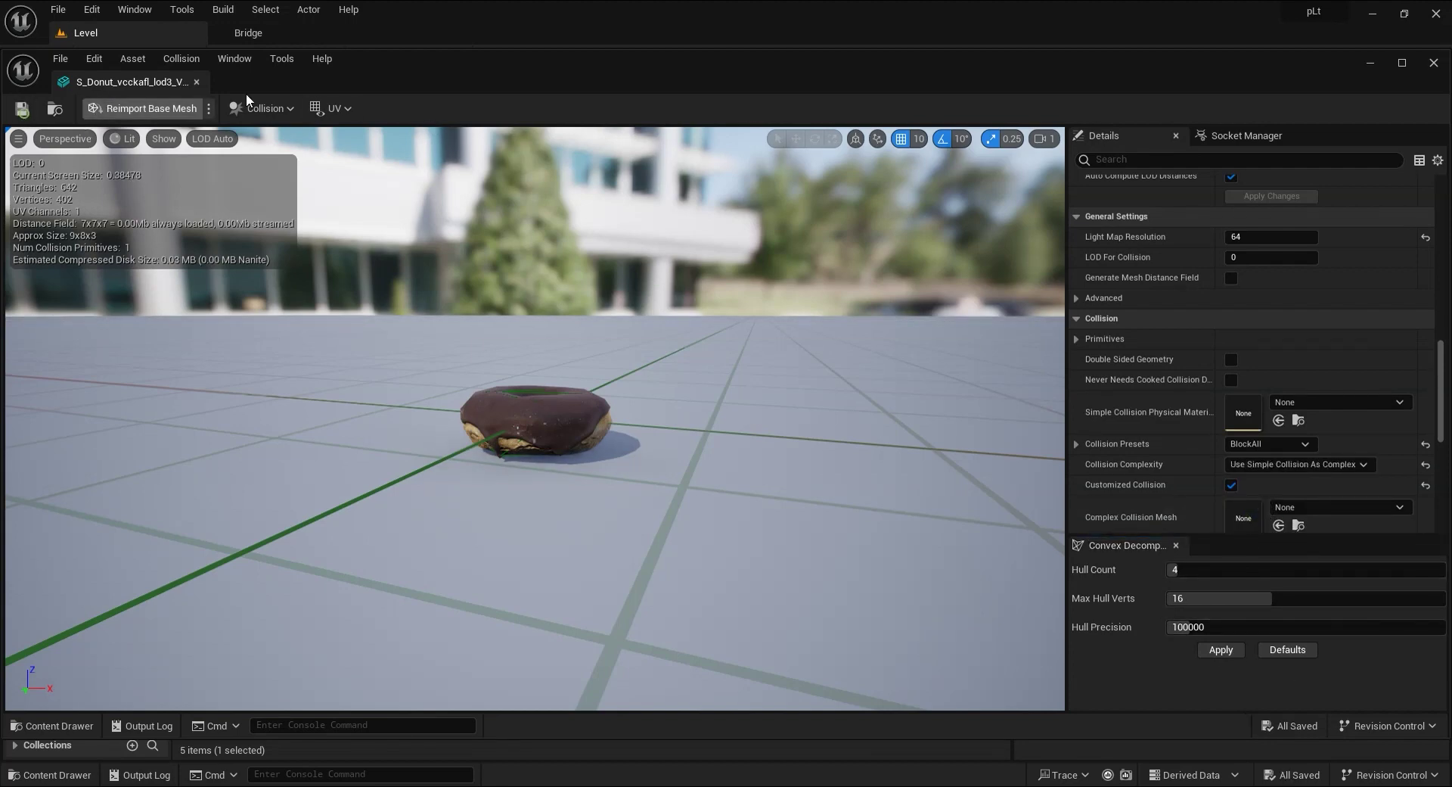
pyautogui.click(197, 82)
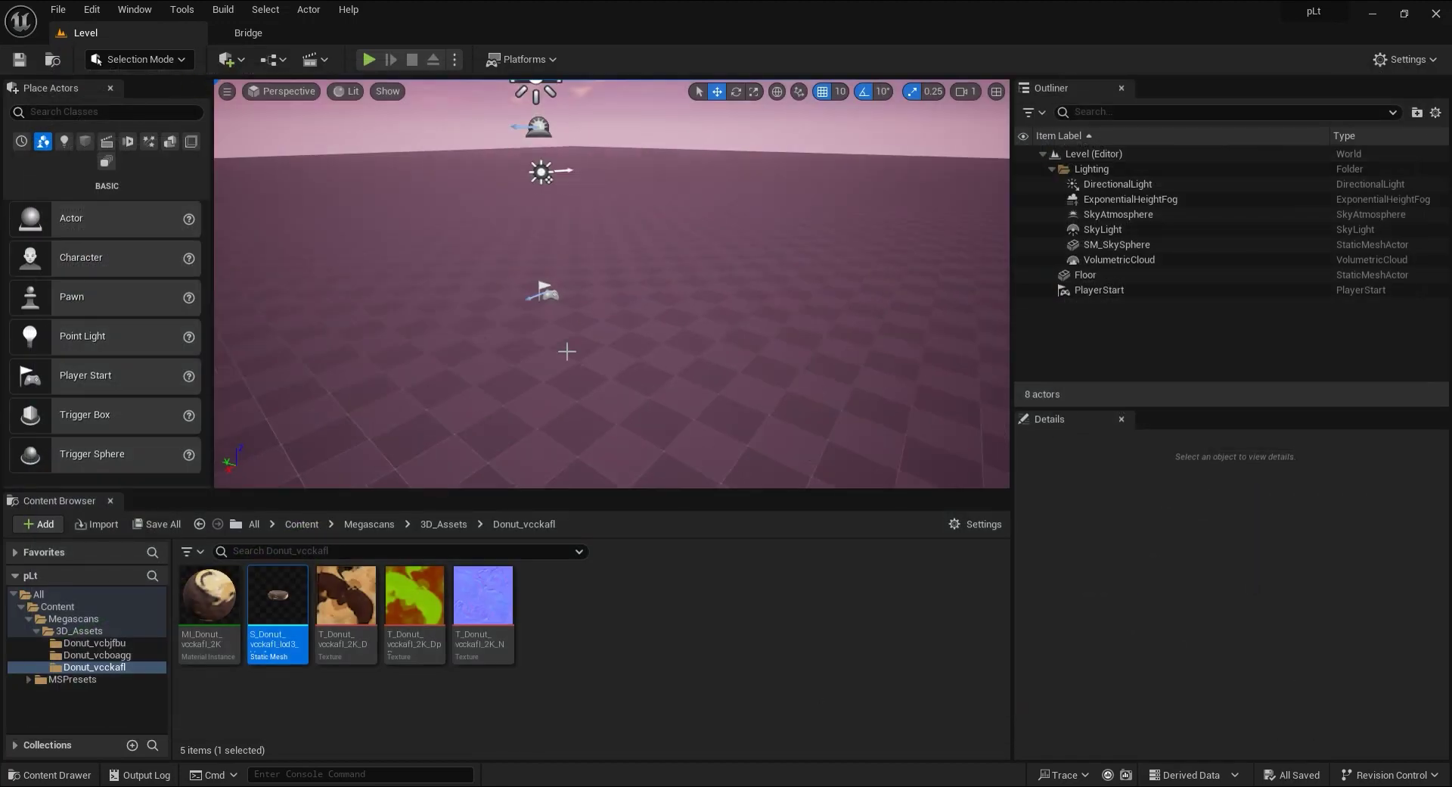
# Place the Donut_vcckafl mesh in the level and scale it up to 6.5
pyautogui.moveTo(567, 349)
pyautogui.mouseDown(button='right')
pyautogui.moveTo(545, 345)
pyautogui.moveTo(571, 344)
pyautogui.mouseUp(button='right')
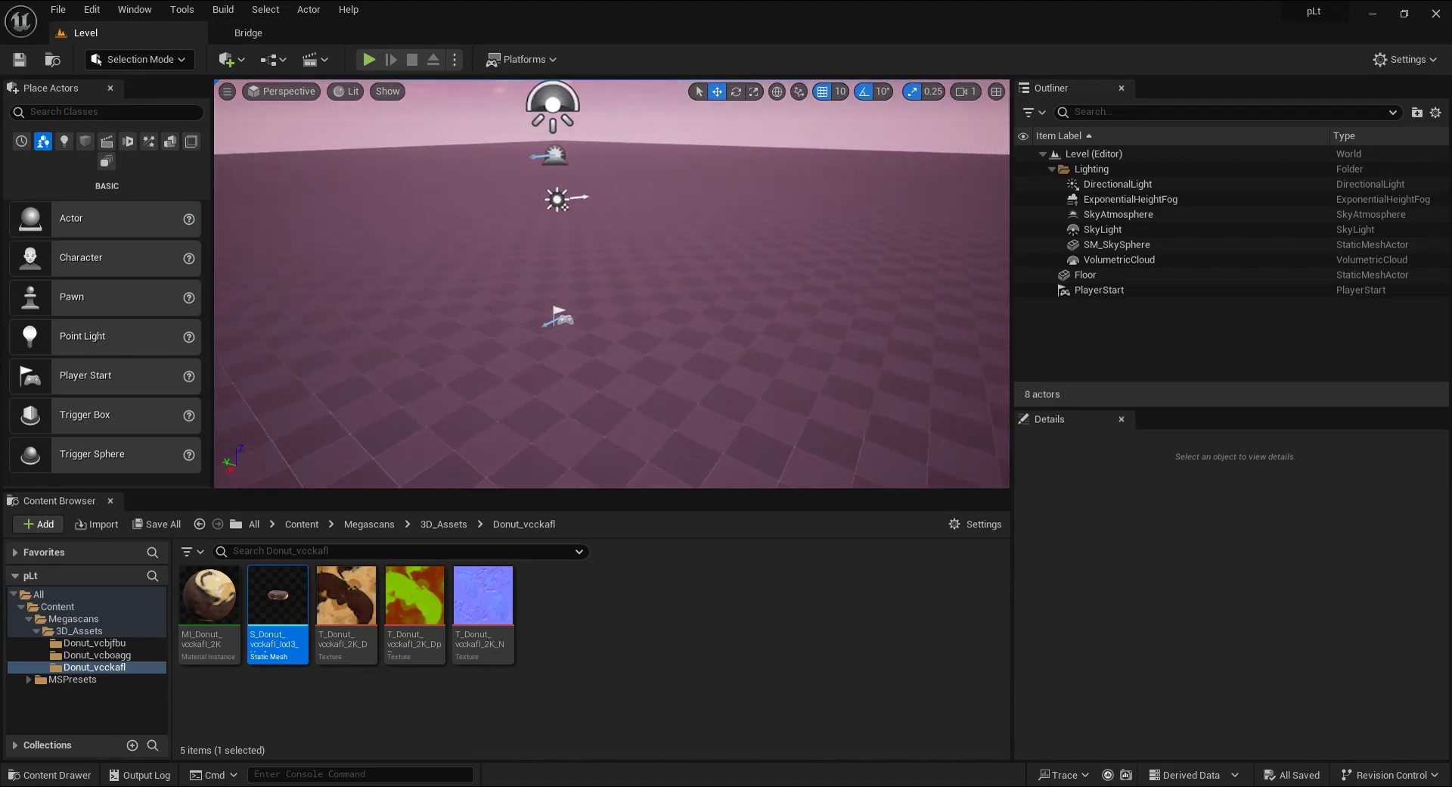
pyautogui.moveTo(277, 597); pyautogui.dragTo(667, 398)
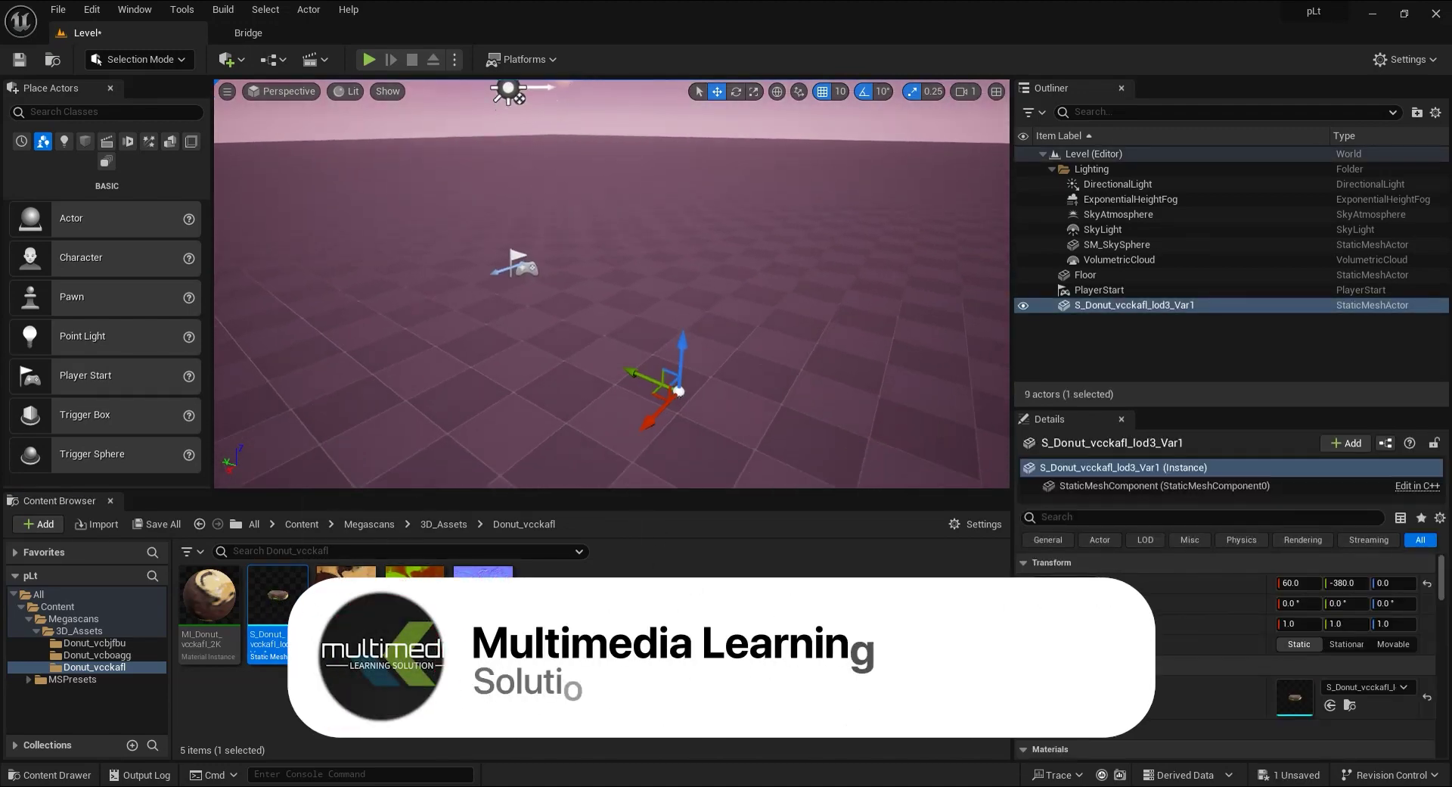
pyautogui.scroll(5, 686, 409)
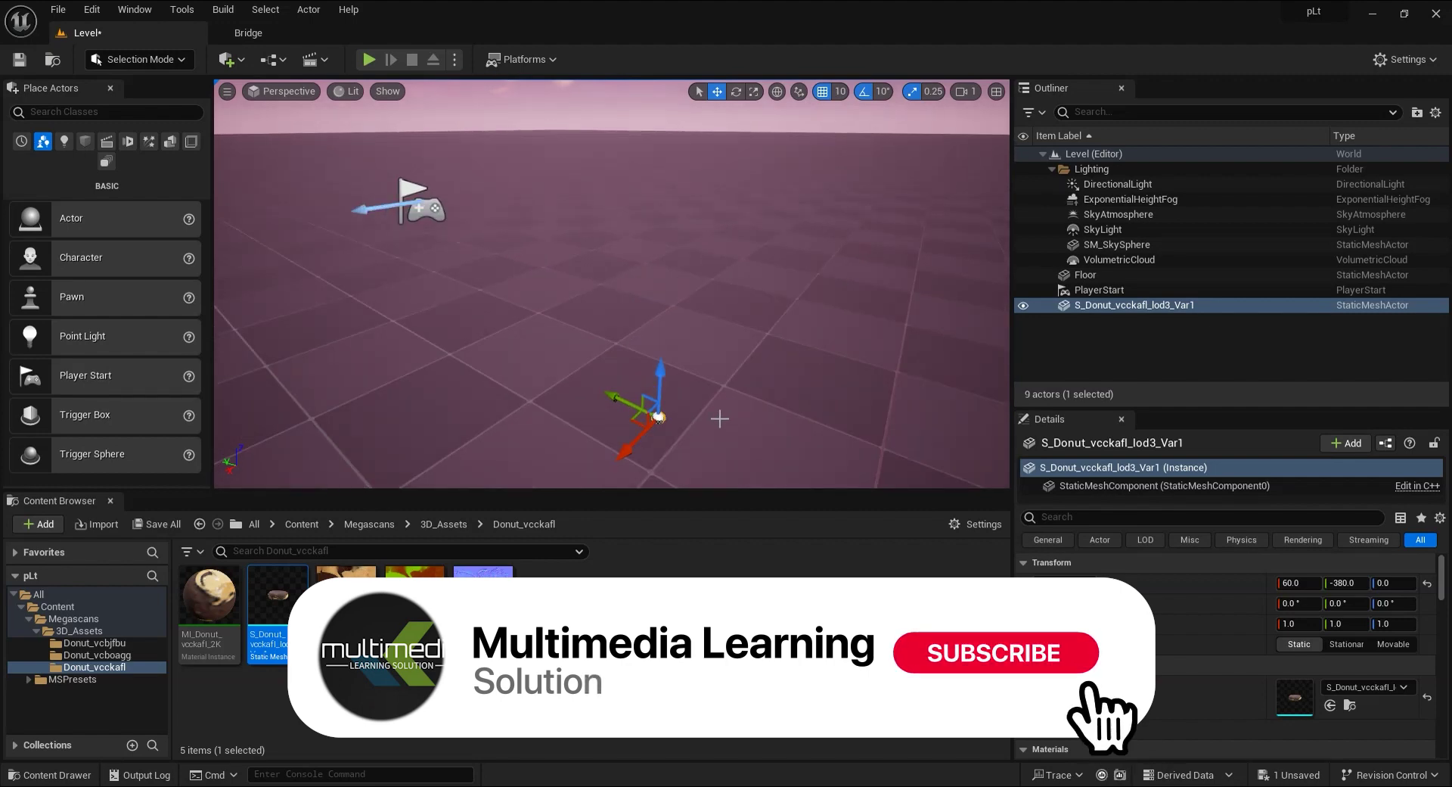
pyautogui.press('r')
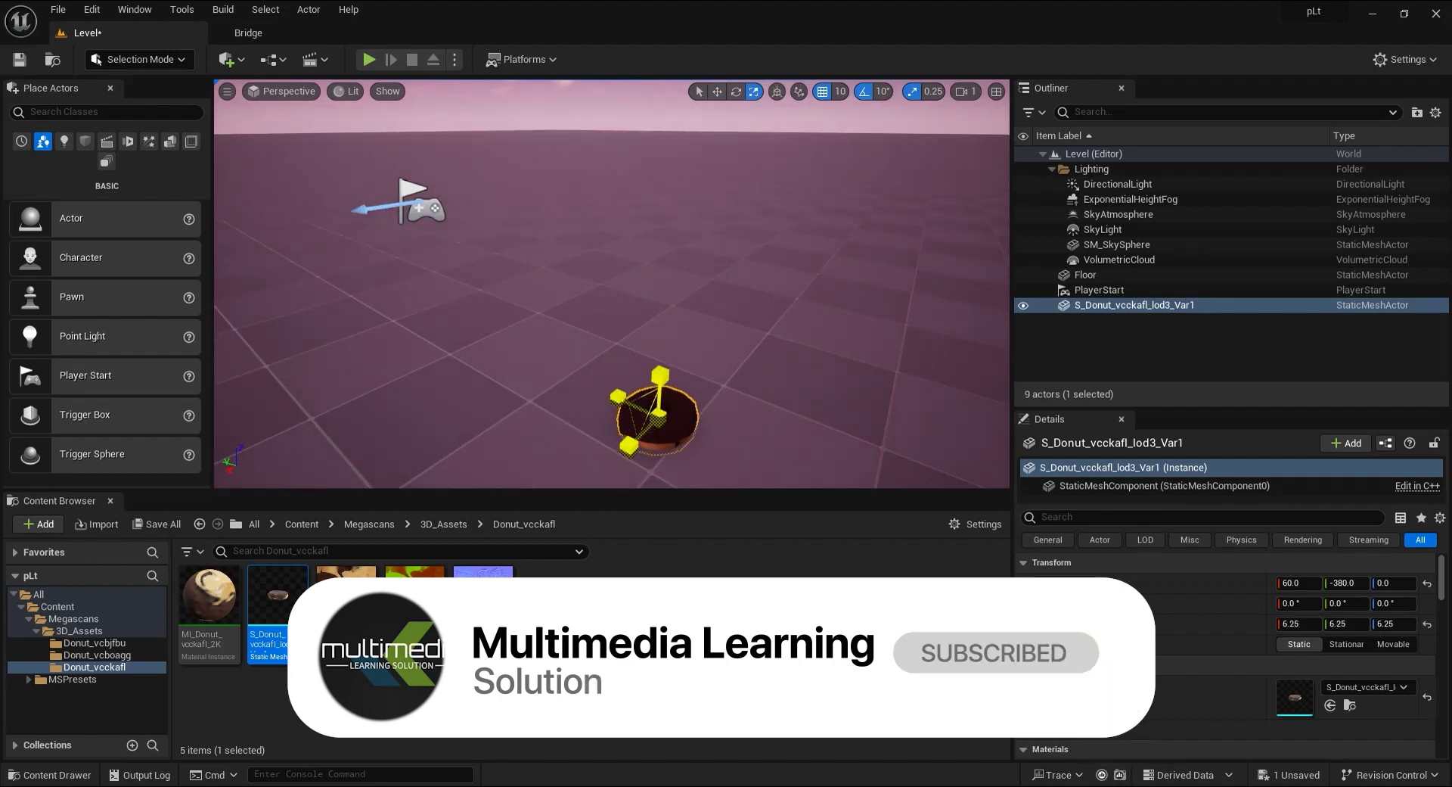
pyautogui.moveTo(658, 413); pyautogui.dragTo(482, 757)
# Place the Donut_vcboagg donut in the level
pyautogui.click(444, 524)
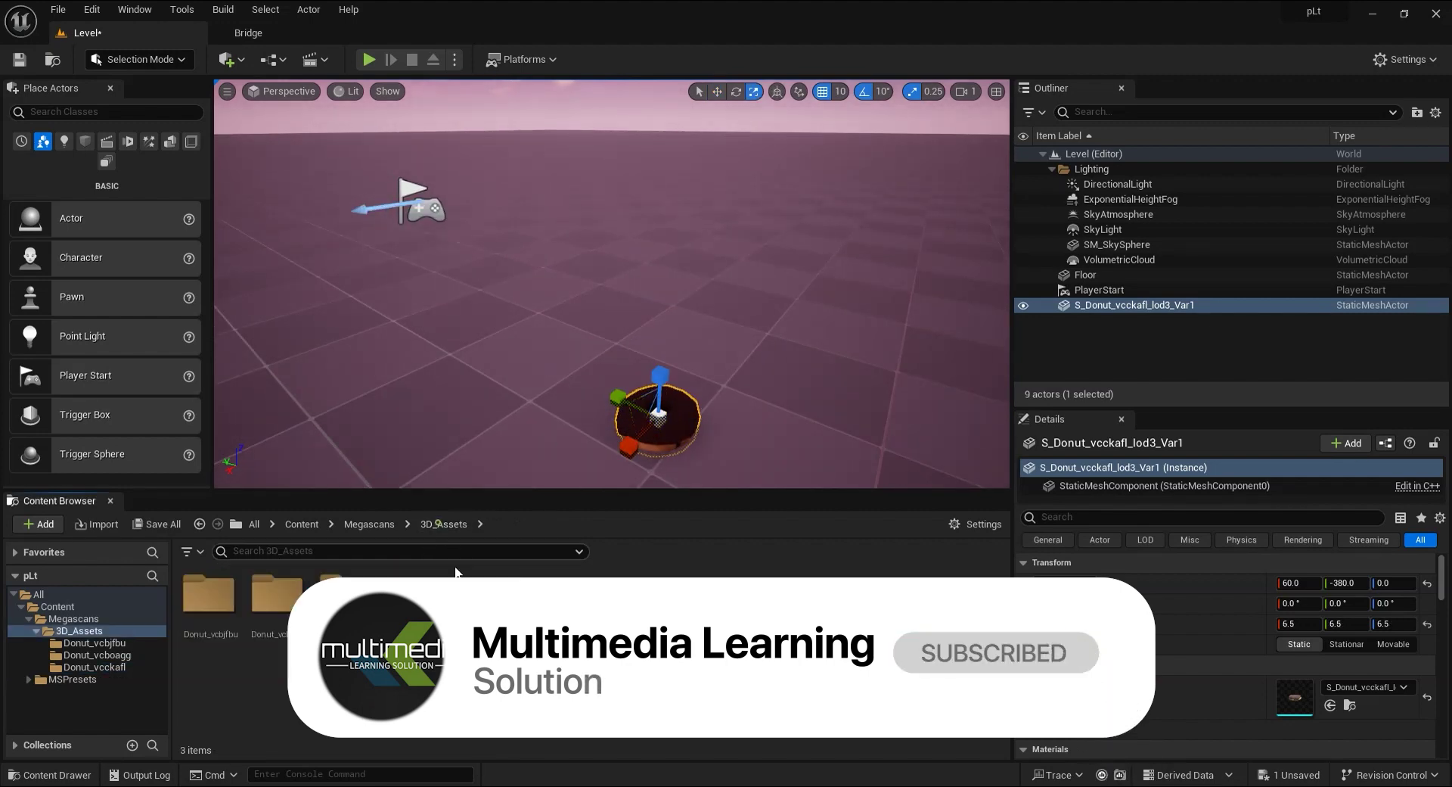
pyautogui.doubleClick(266, 616)
pyautogui.moveTo(278, 597); pyautogui.dragTo(459, 381)
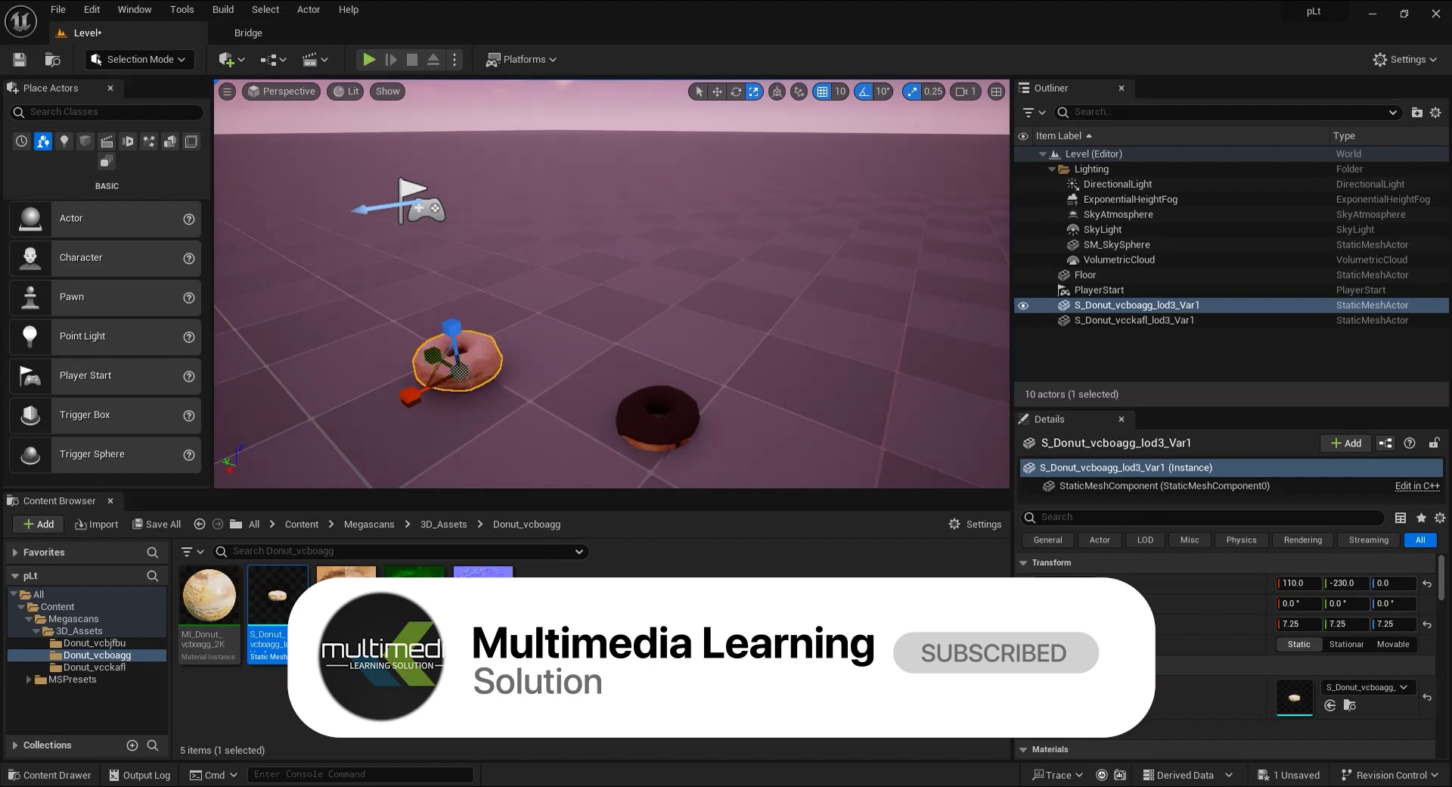
# Inspect the Donut_vcbjfbu mesh, then select and enlarge that donut in the level
pyautogui.click(442, 524)
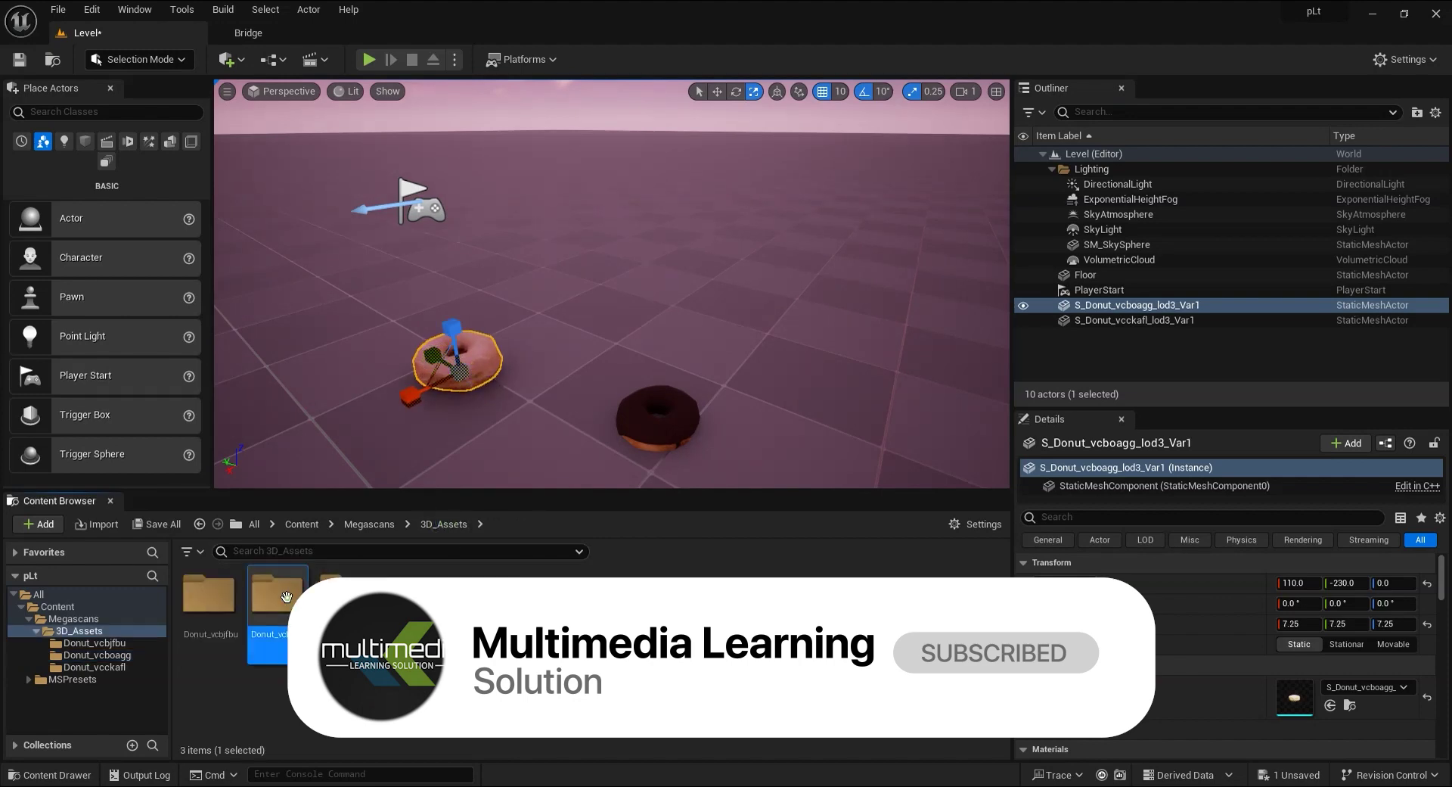
pyautogui.doubleClick(209, 594)
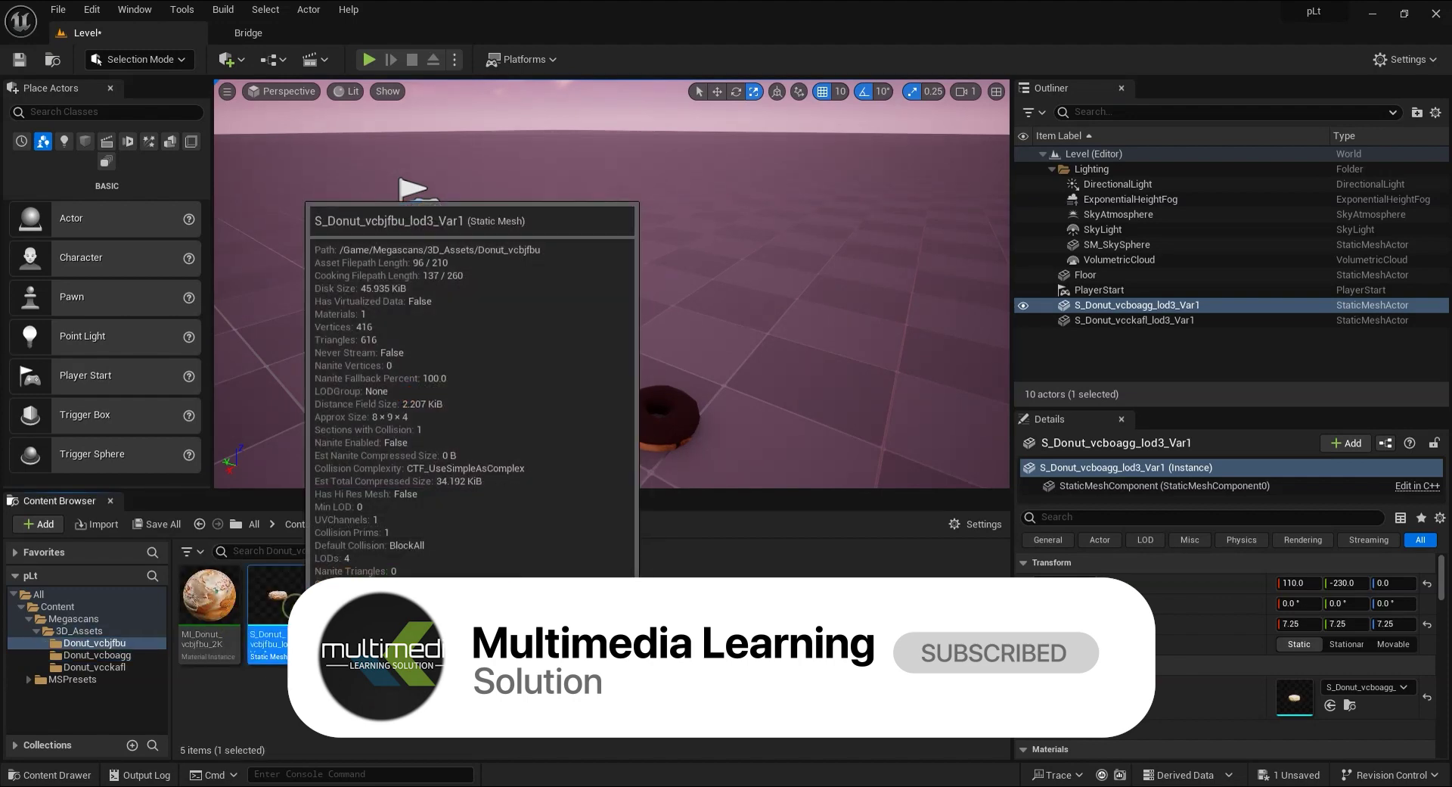
pyautogui.doubleClick(274, 605)
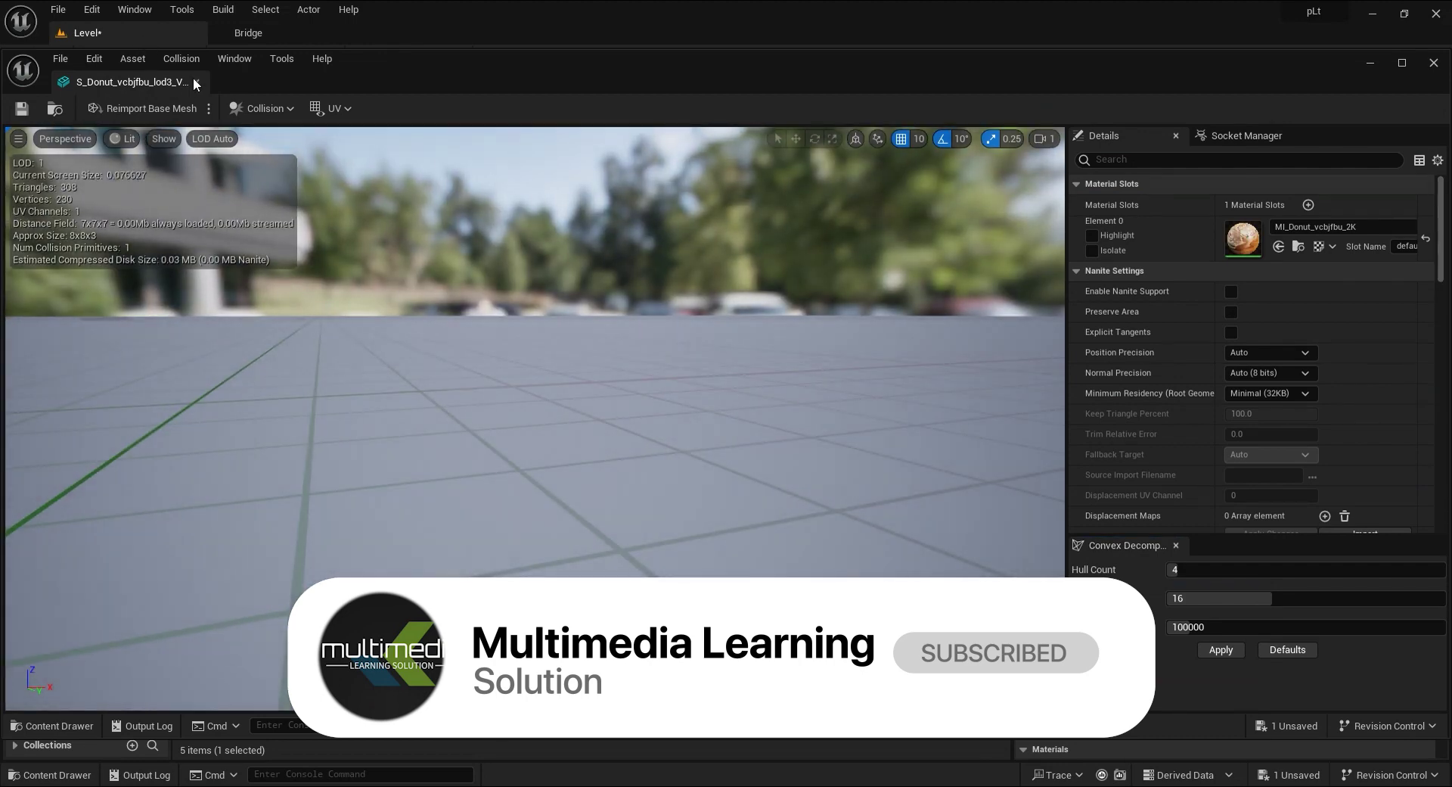
pyautogui.click(195, 81)
pyautogui.click(594, 326)
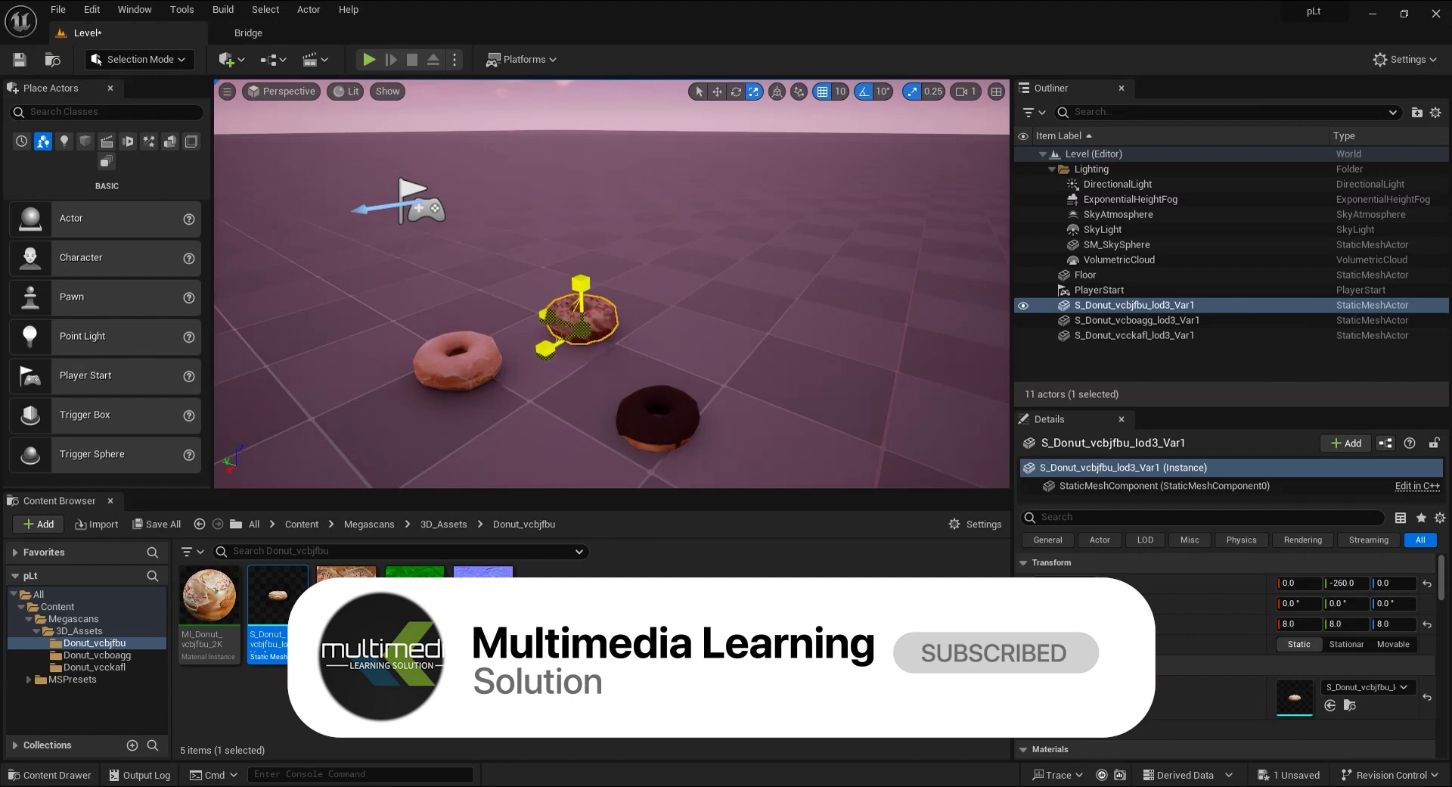
pyautogui.moveTo(580, 310); pyautogui.dragTo(606, 299)
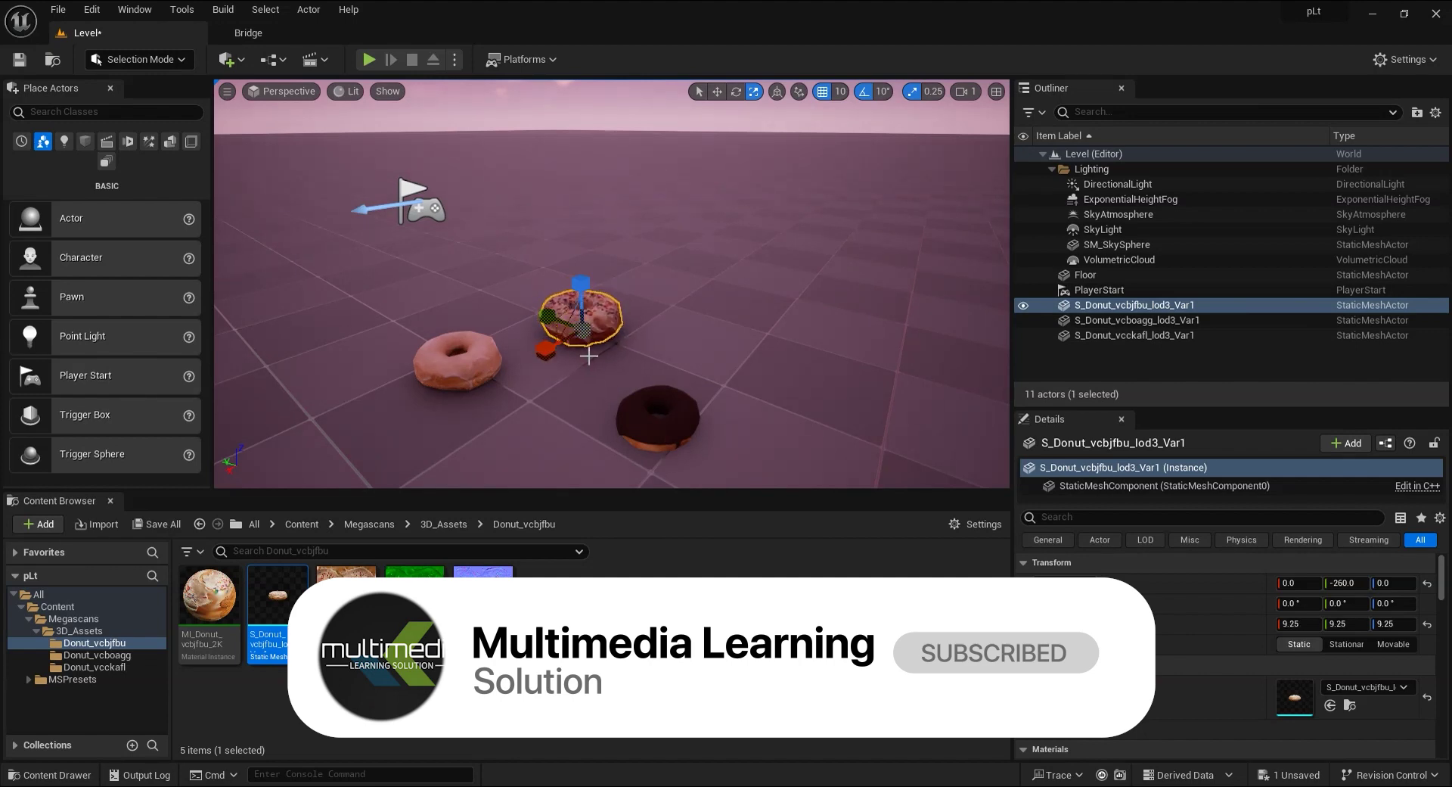
# Switch back to Move and look around the donuts, selecting the front pink one
pyautogui.press('w')
pyautogui.moveTo(589, 356)
pyautogui.keyDown('alt'); pyautogui.mouseDown()
pyautogui.moveTo(681, 406)
pyautogui.moveTo(691, 383)
pyautogui.mouseUp(); pyautogui.keyUp('alt')
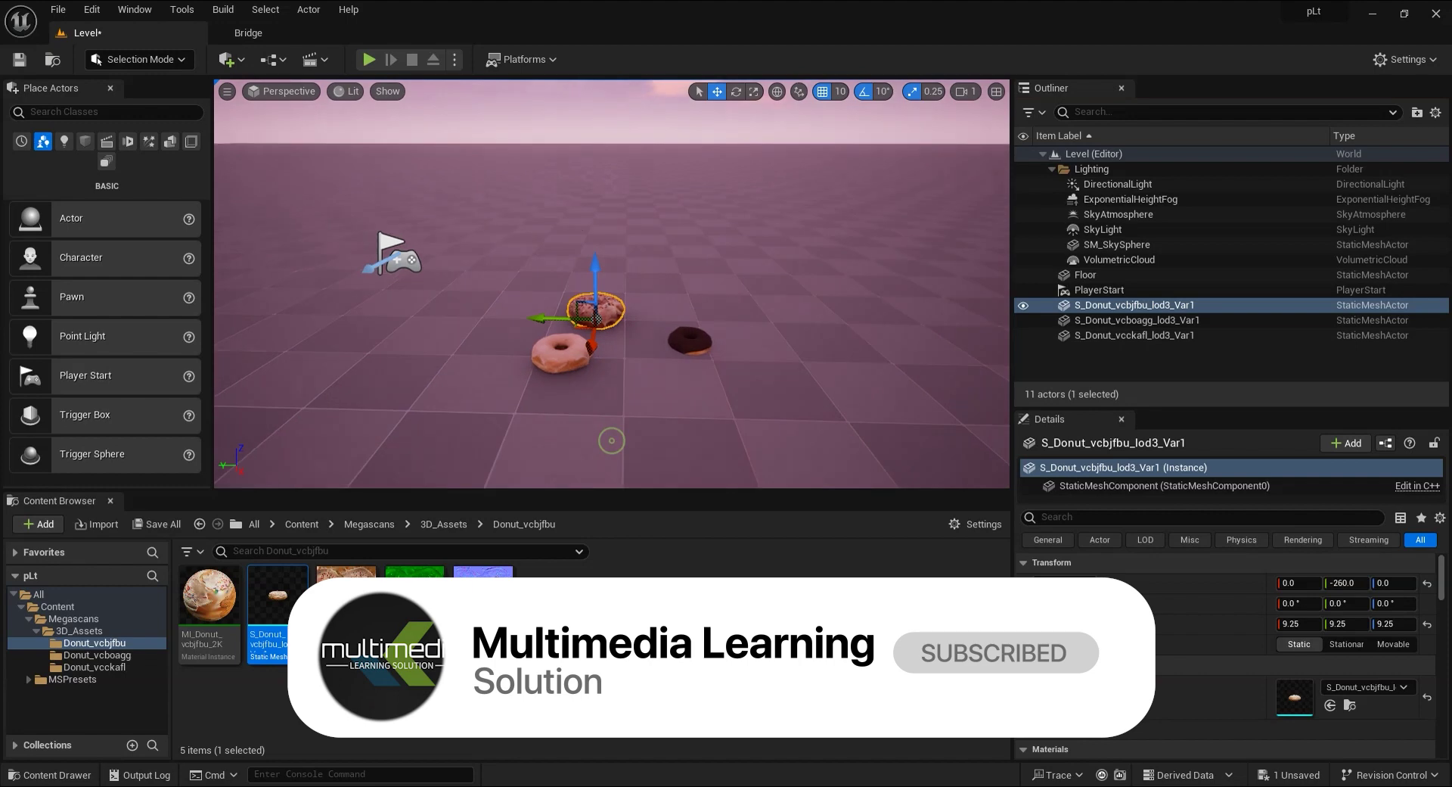
pyautogui.click(564, 363)
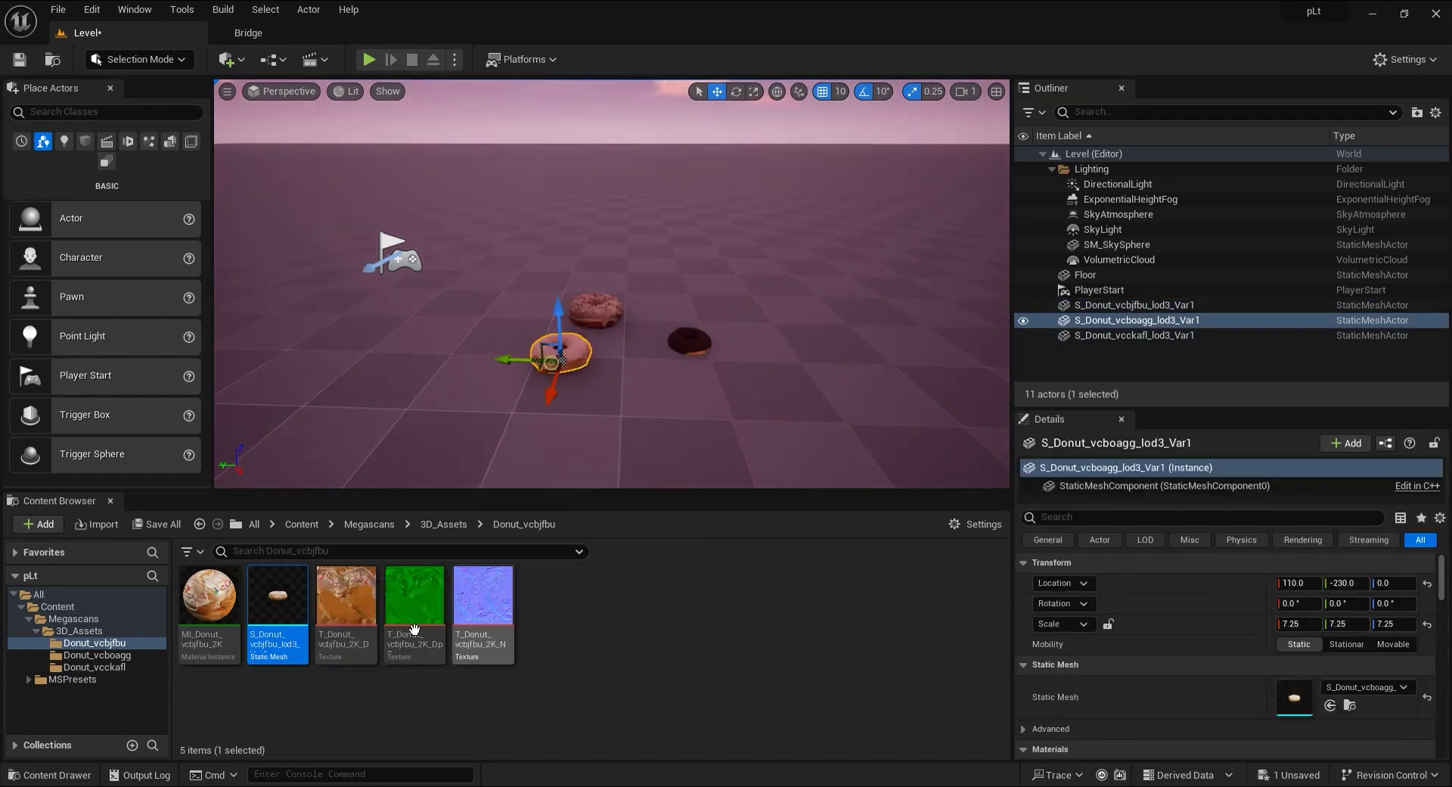
pyautogui.moveTo(556, 369); pyautogui.dragTo(530, 341)
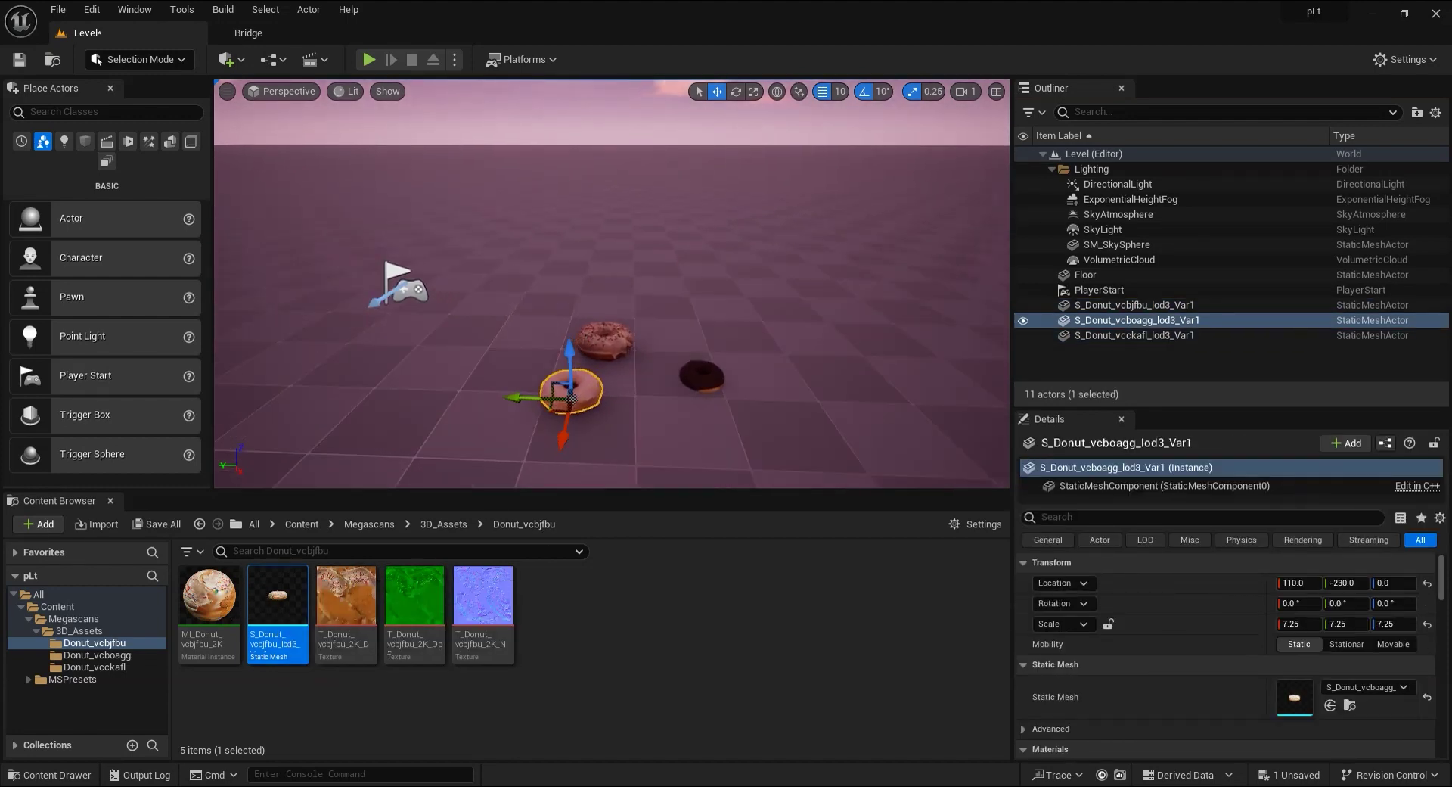
pyautogui.click(138, 59)
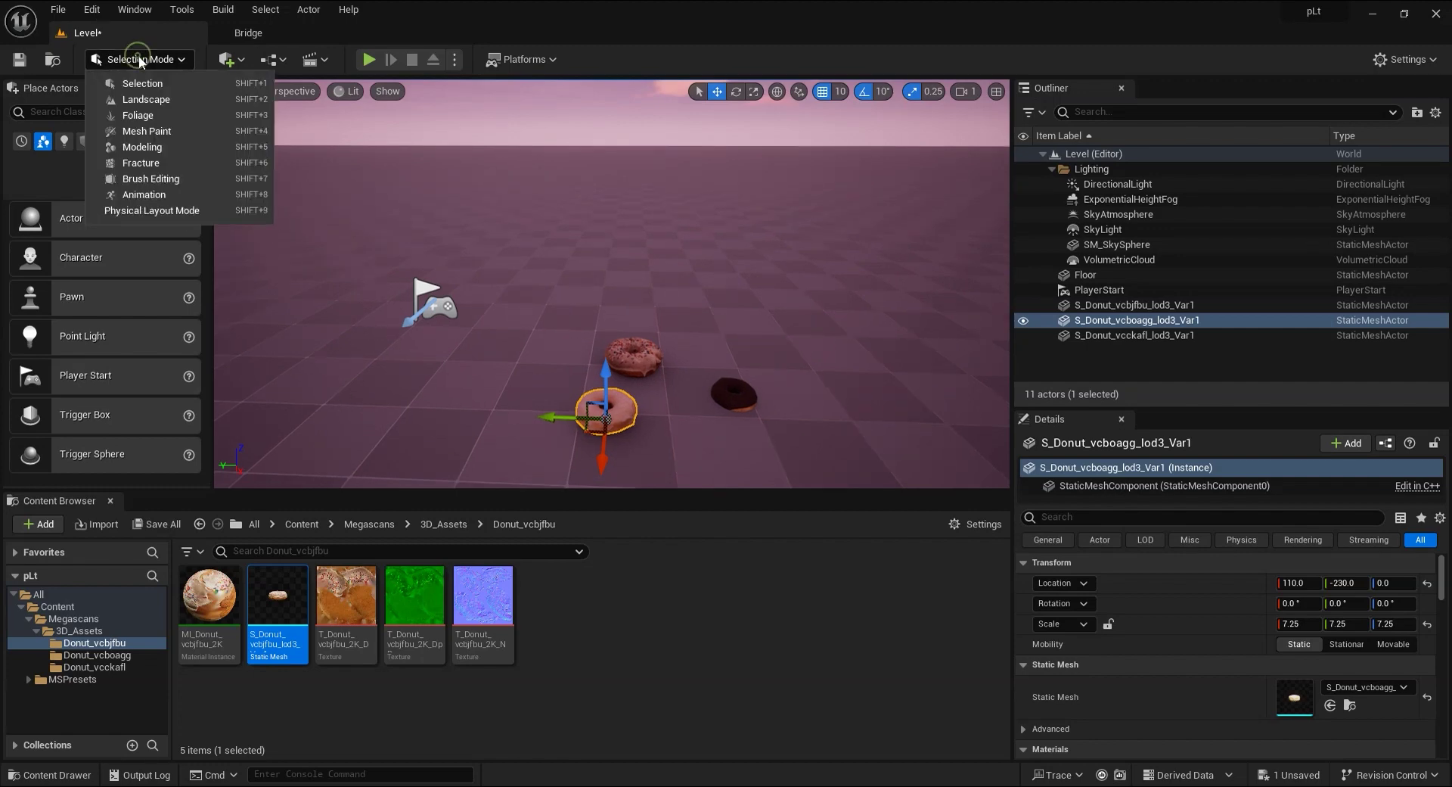
# Enter Physical Layout mode, widen its panel, and lift the vcboagg donut into the air
pyautogui.click(135, 211)
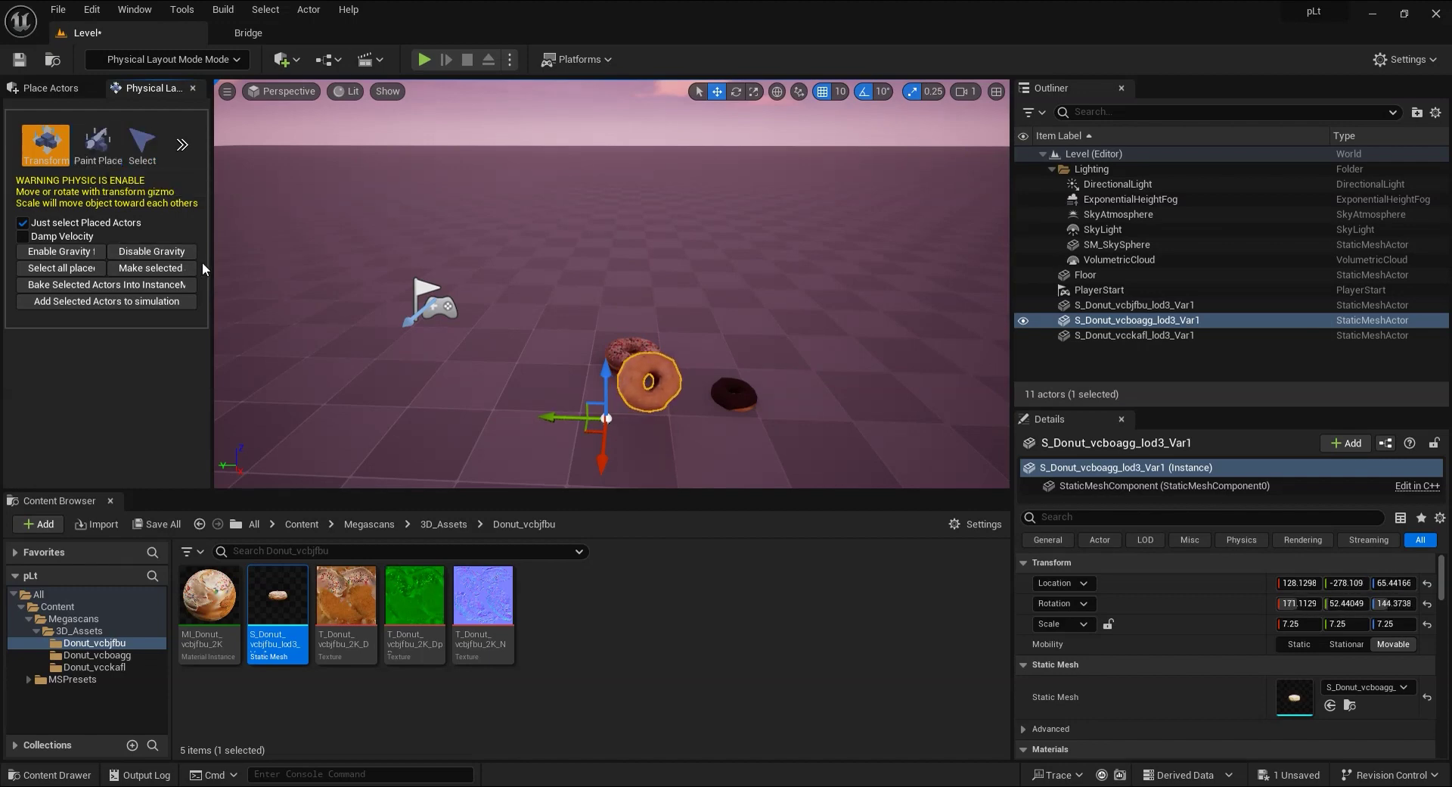
pyautogui.moveTo(218, 265); pyautogui.dragTo(344, 265)
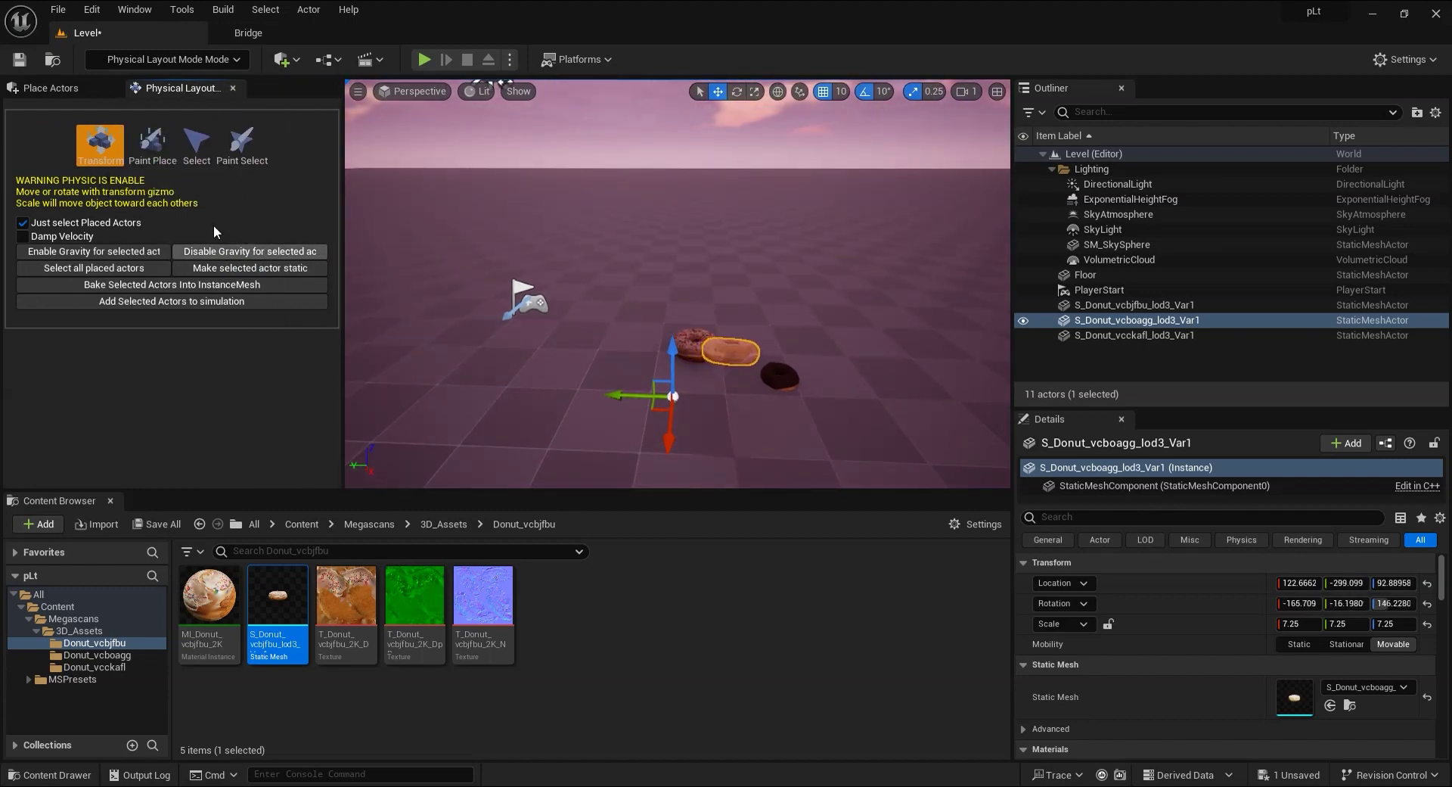
pyautogui.moveTo(824, 404); pyautogui.dragTo(666, 400, button='right')
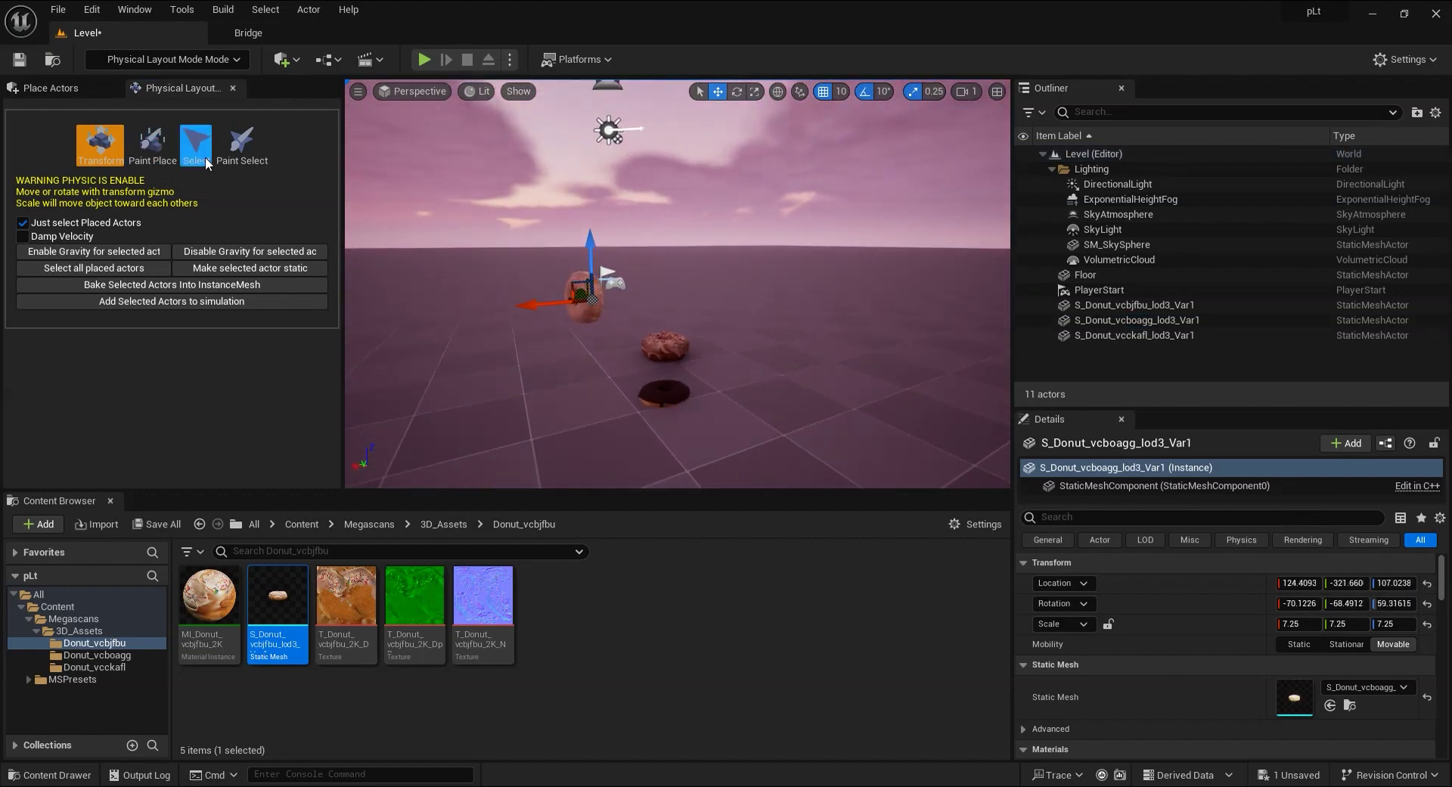
pyautogui.click(152, 151)
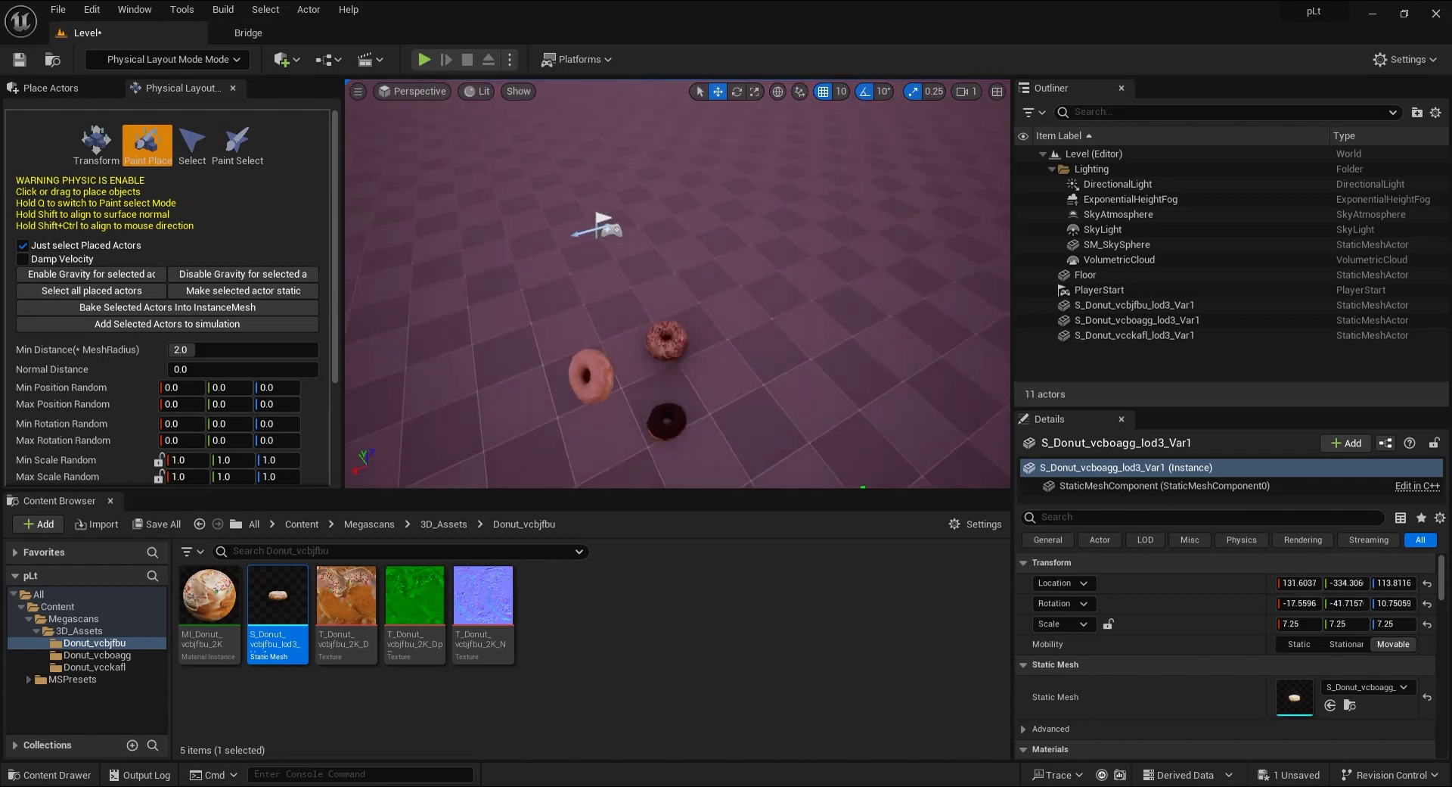
# Add reference mesh slots to the Physical Layout paint list
pyautogui.moveTo(716, 364); pyautogui.dragTo(454, 384, button='right')
pyautogui.moveTo(331, 337); pyautogui.dragTo(348, 478)
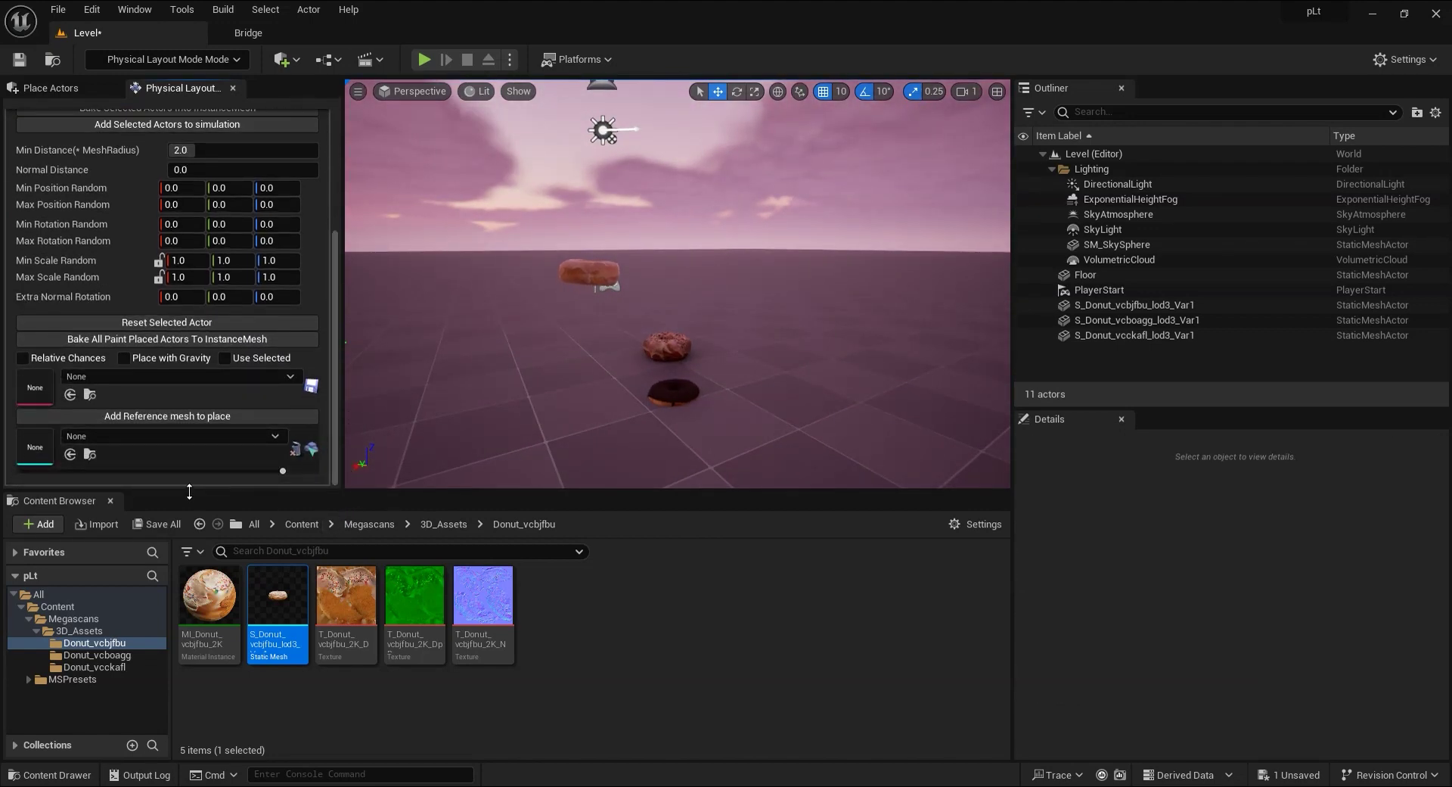
pyautogui.click(165, 413)
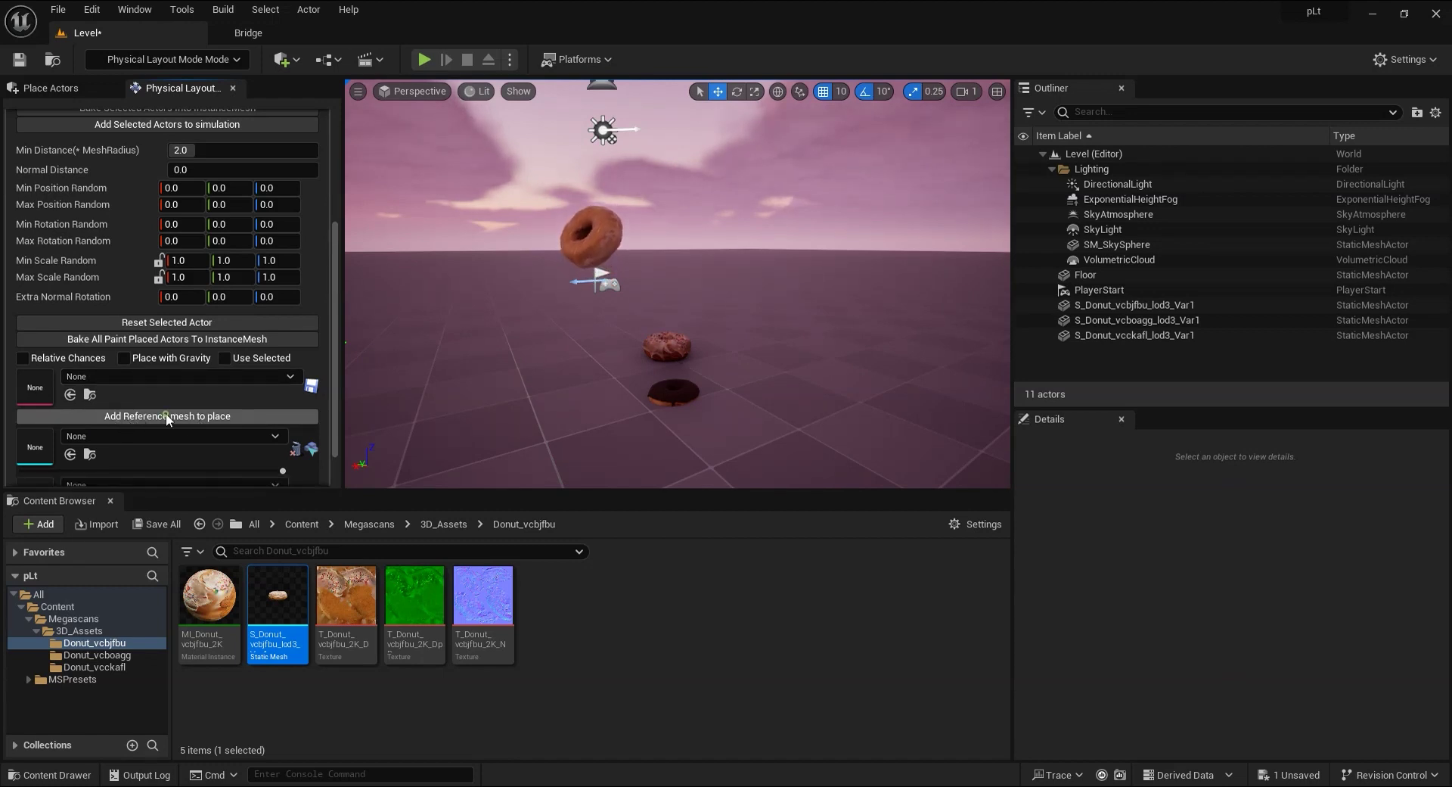
pyautogui.scroll(-2, 180, 415)
pyautogui.click(121, 370)
pyautogui.scroll(-2, 176, 403)
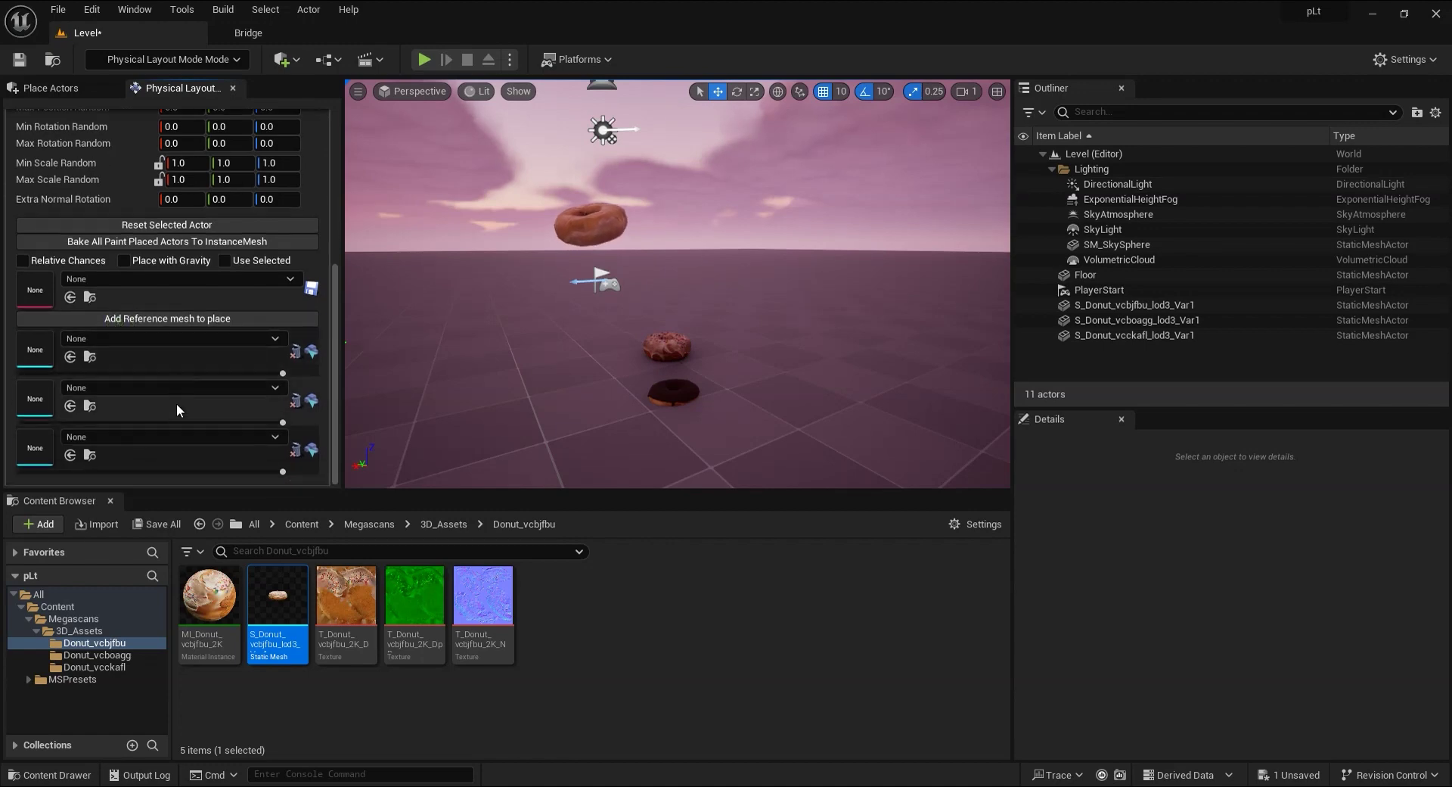
# Fill the slots with the three donut meshes, including Donut_vcboagg and Donut_vcckafl, and enable Place with Gravity
pyautogui.moveTo(278, 601); pyautogui.dragTo(138, 340)
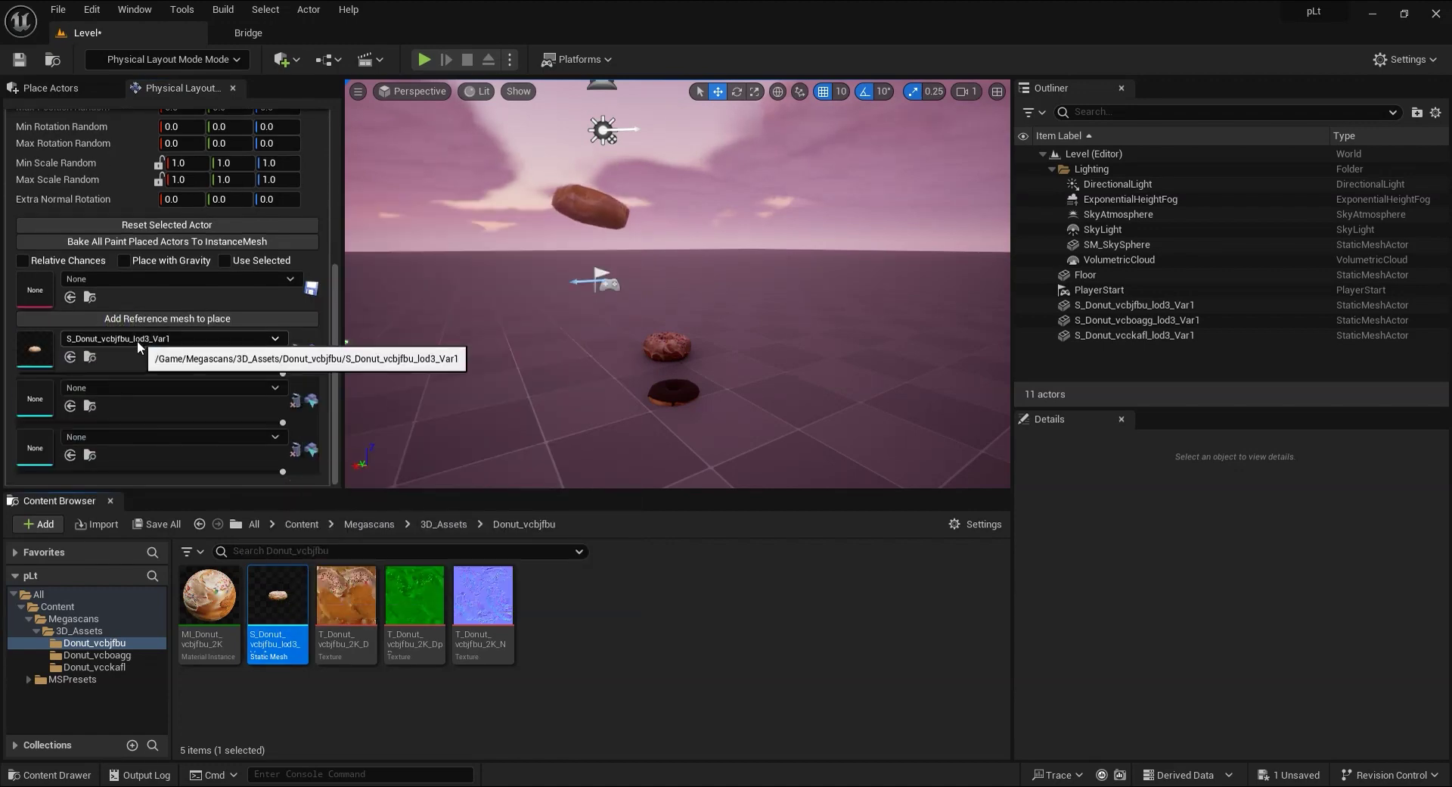
pyautogui.click(443, 524)
pyautogui.doubleClick(278, 601)
pyautogui.moveTo(278, 601); pyautogui.dragTo(115, 402)
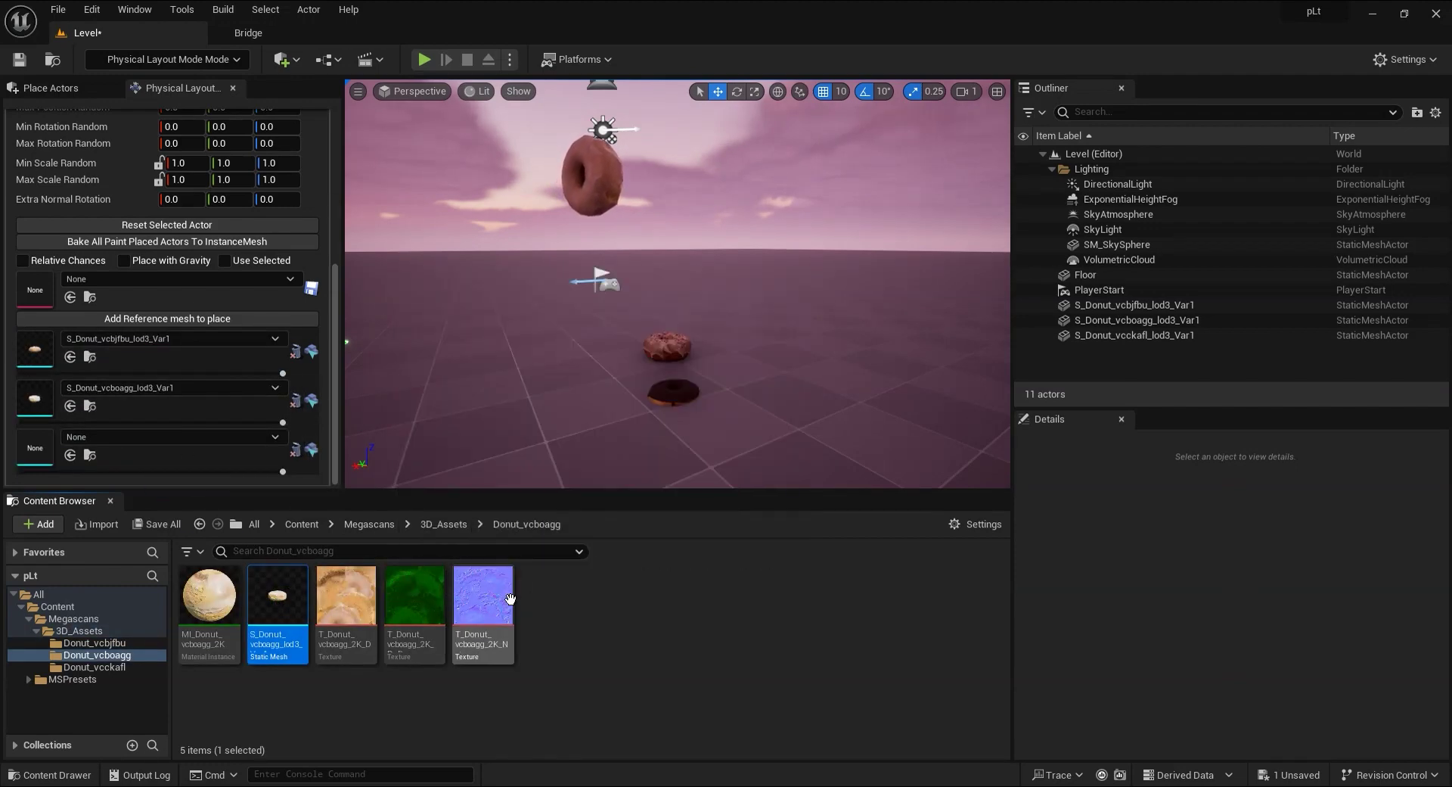
pyautogui.click(443, 524)
pyautogui.doubleClick(347, 599)
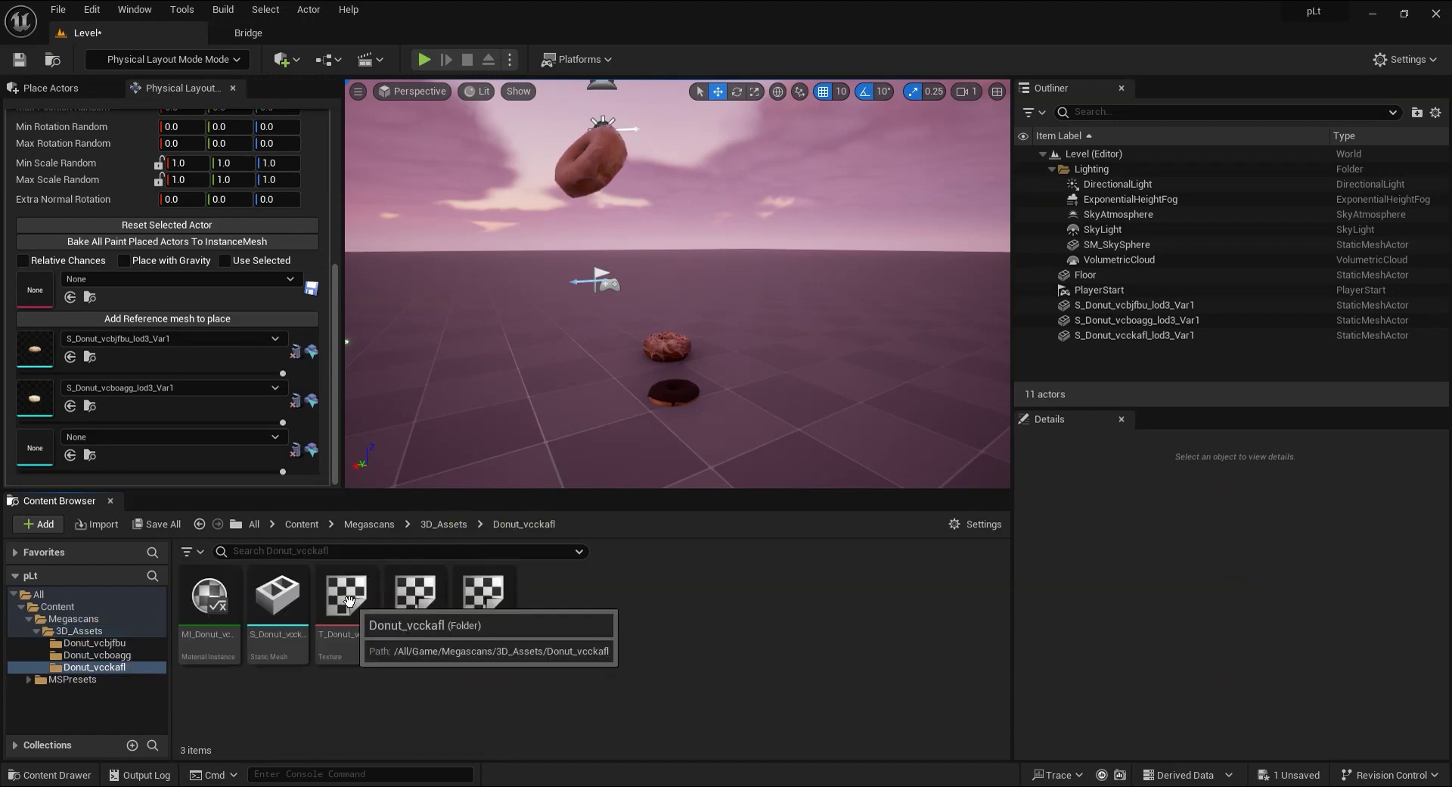
pyautogui.moveTo(278, 602); pyautogui.dragTo(151, 462)
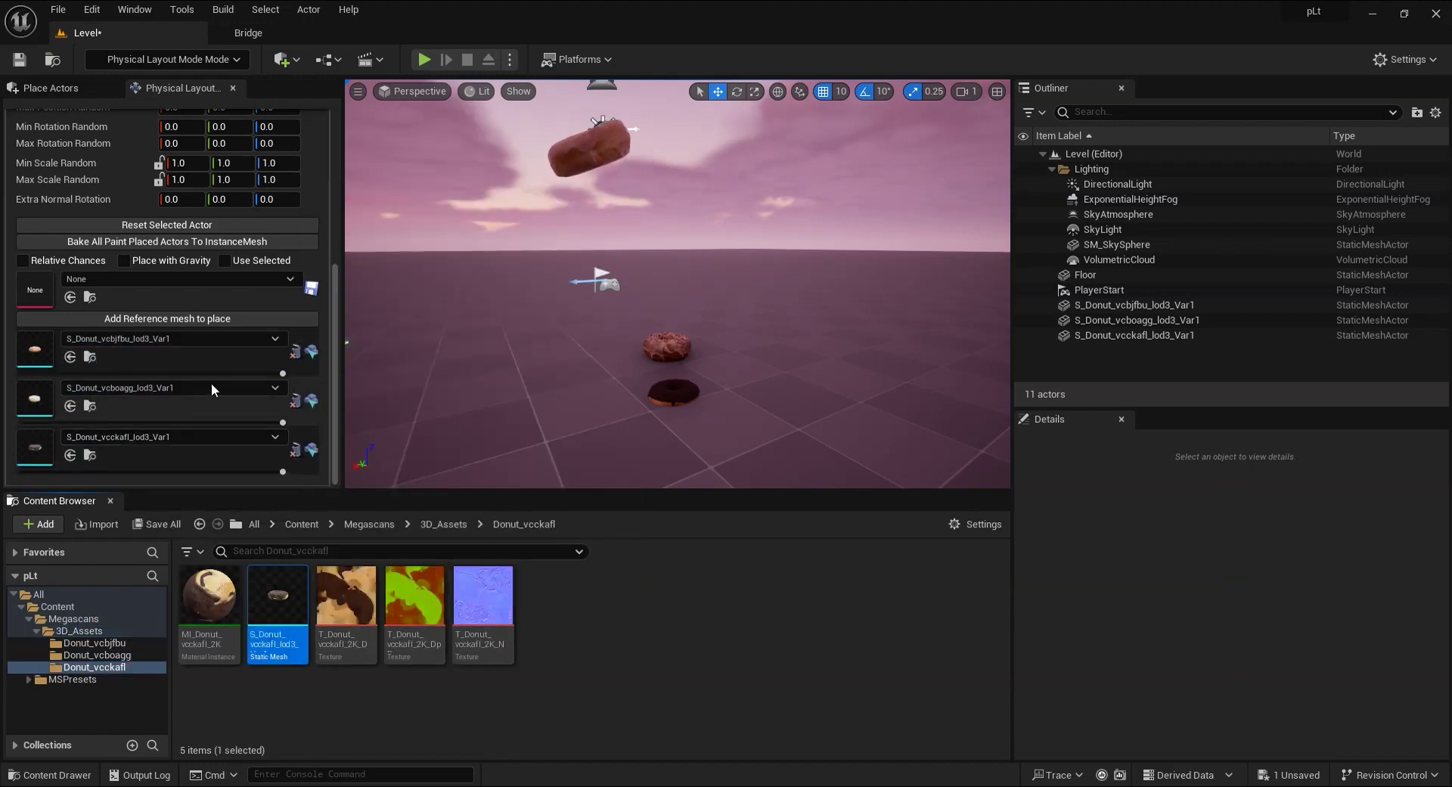
pyautogui.click(125, 260)
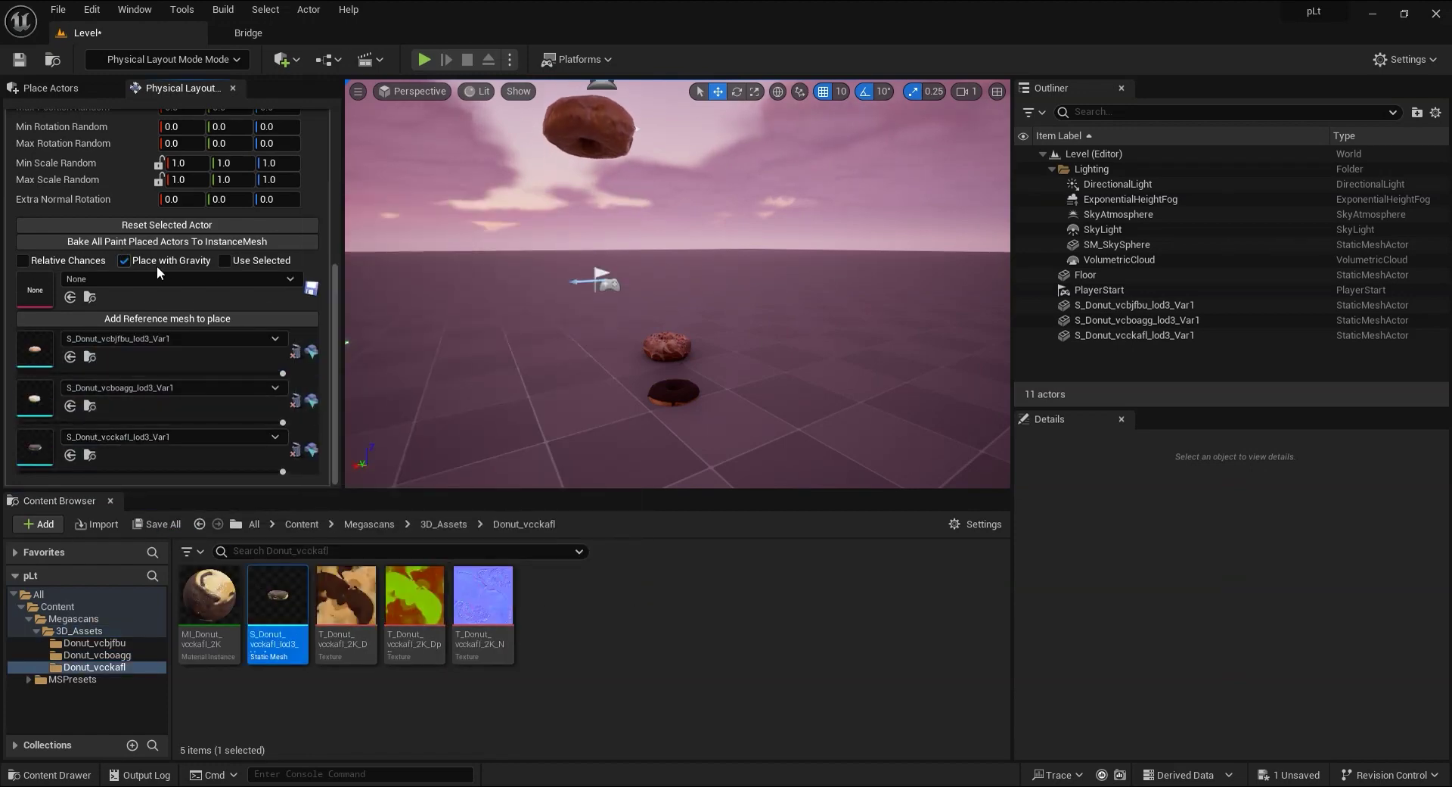
# Lower Min Distance (* MeshRadius) in the Physical Layout panel to 0.5
pyautogui.scroll(2, 227, 318)
pyautogui.scroll(1, 236, 333)
pyautogui.scroll(1, 236, 331)
pyautogui.scroll(1, 233, 328)
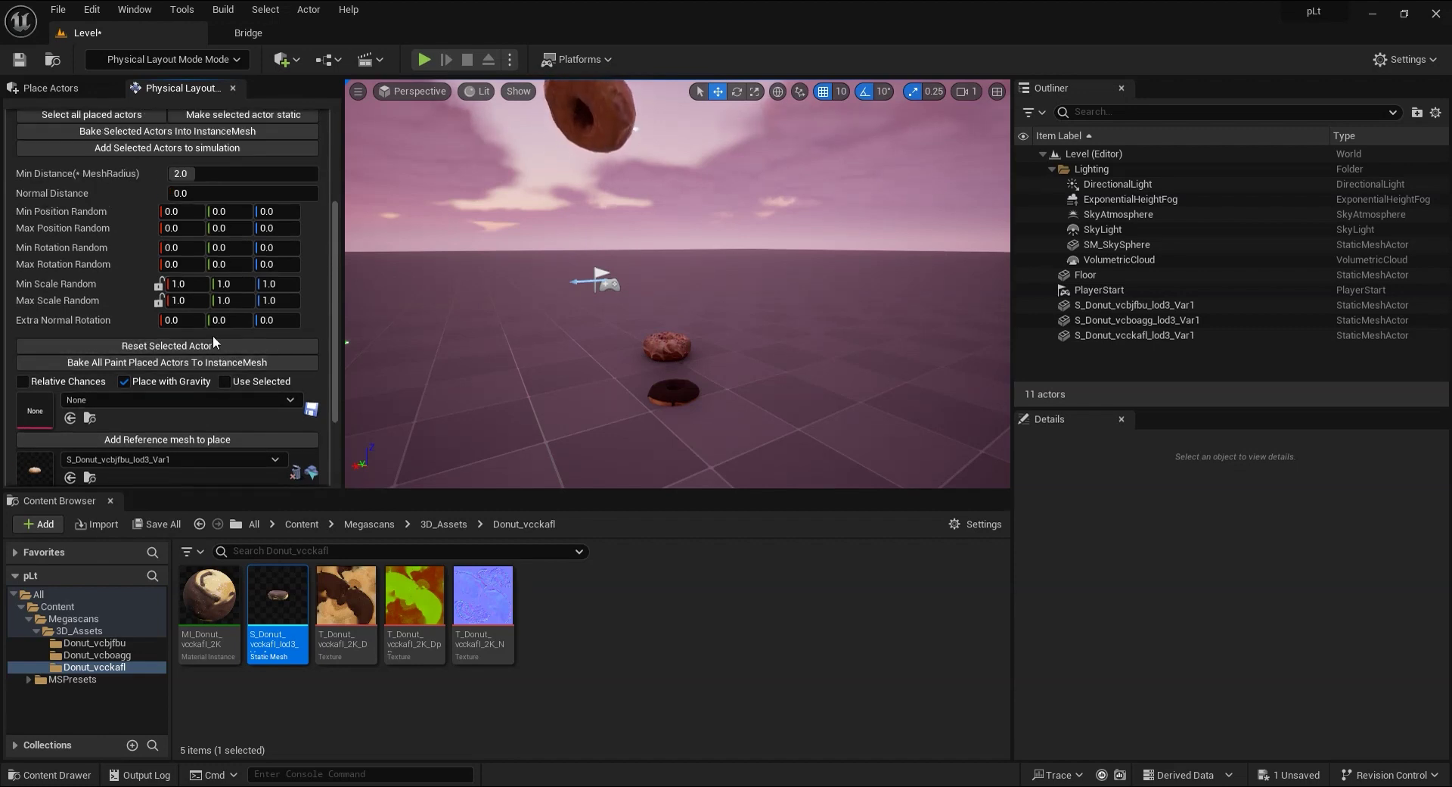
pyautogui.scroll(1, 231, 326)
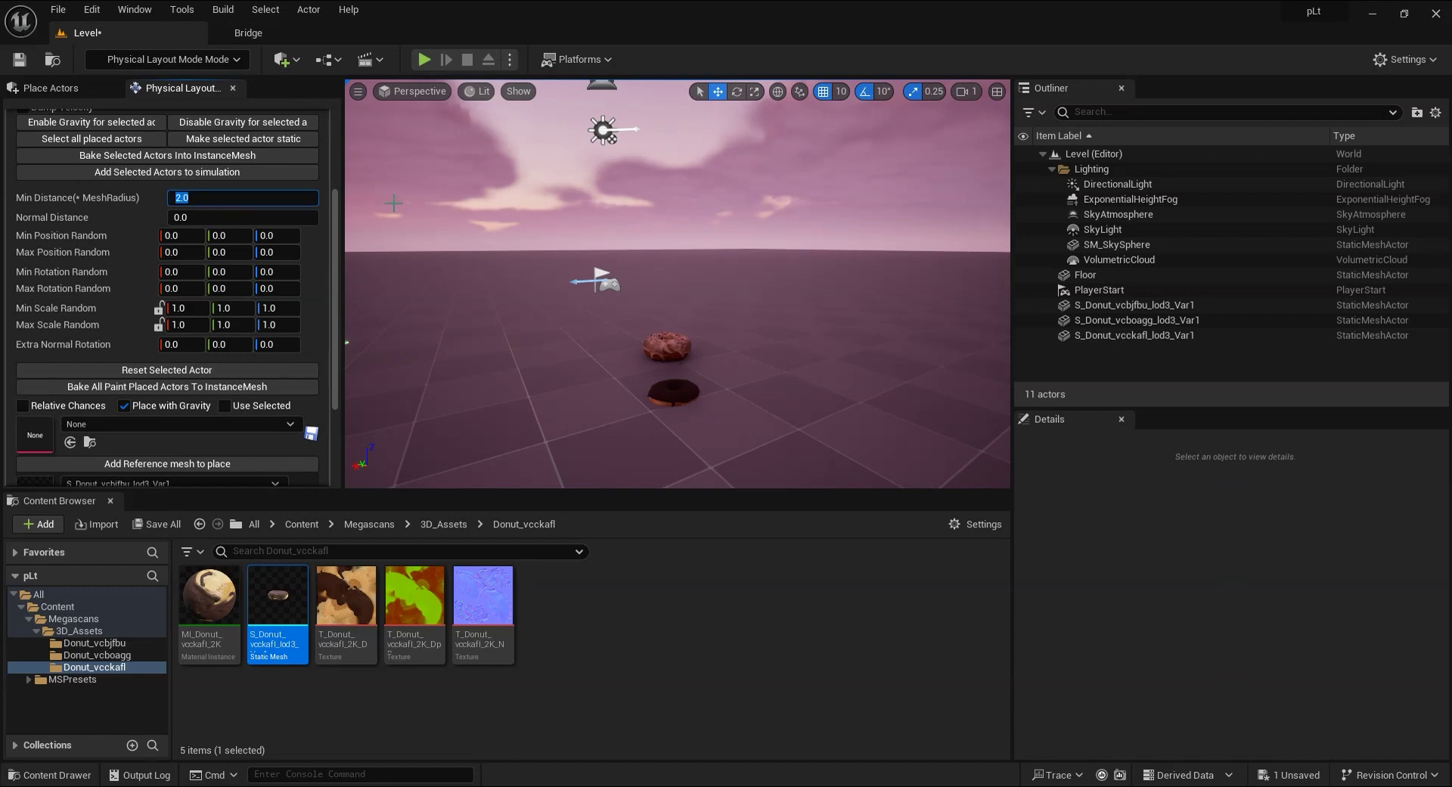
pyautogui.write('0.5')
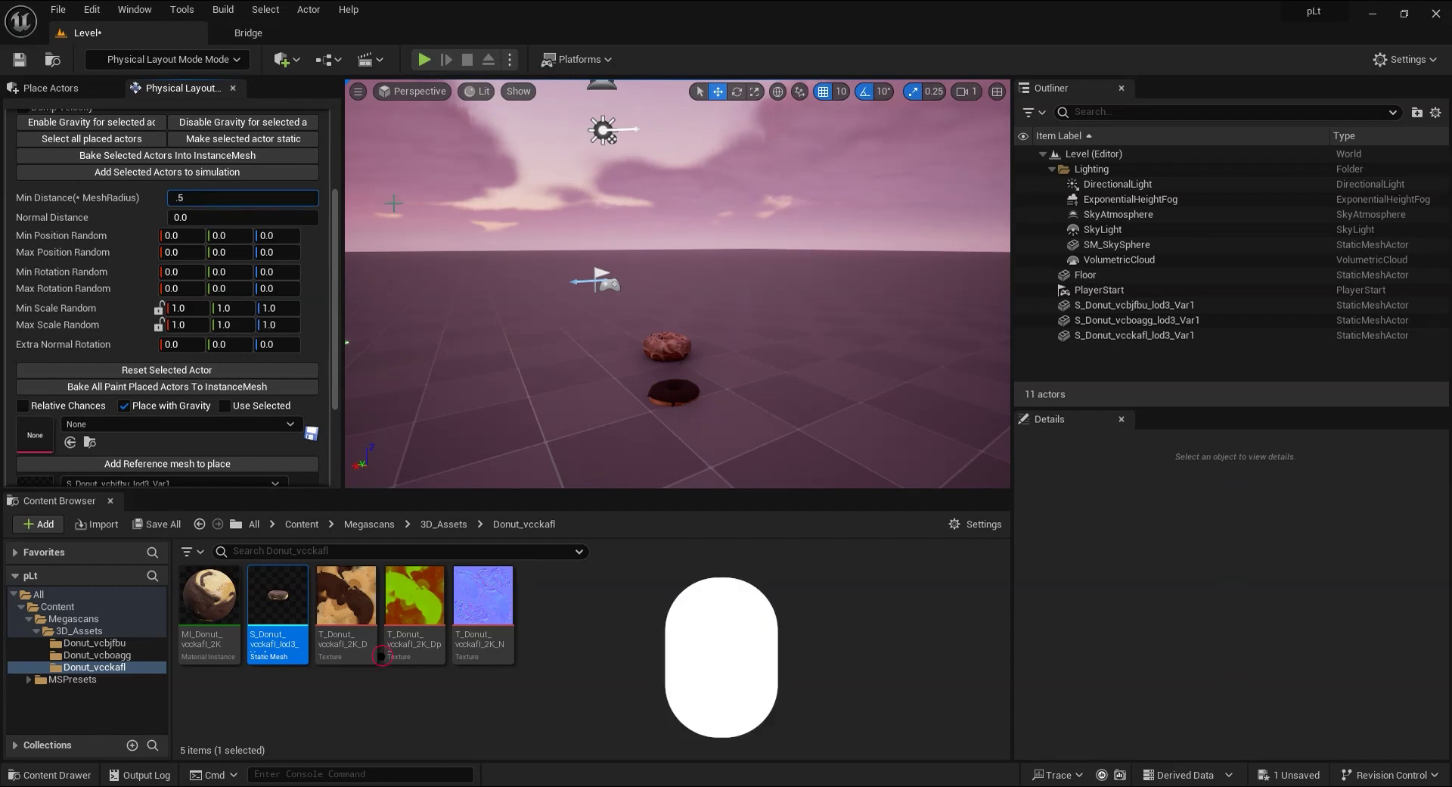
pyautogui.click(694, 406)
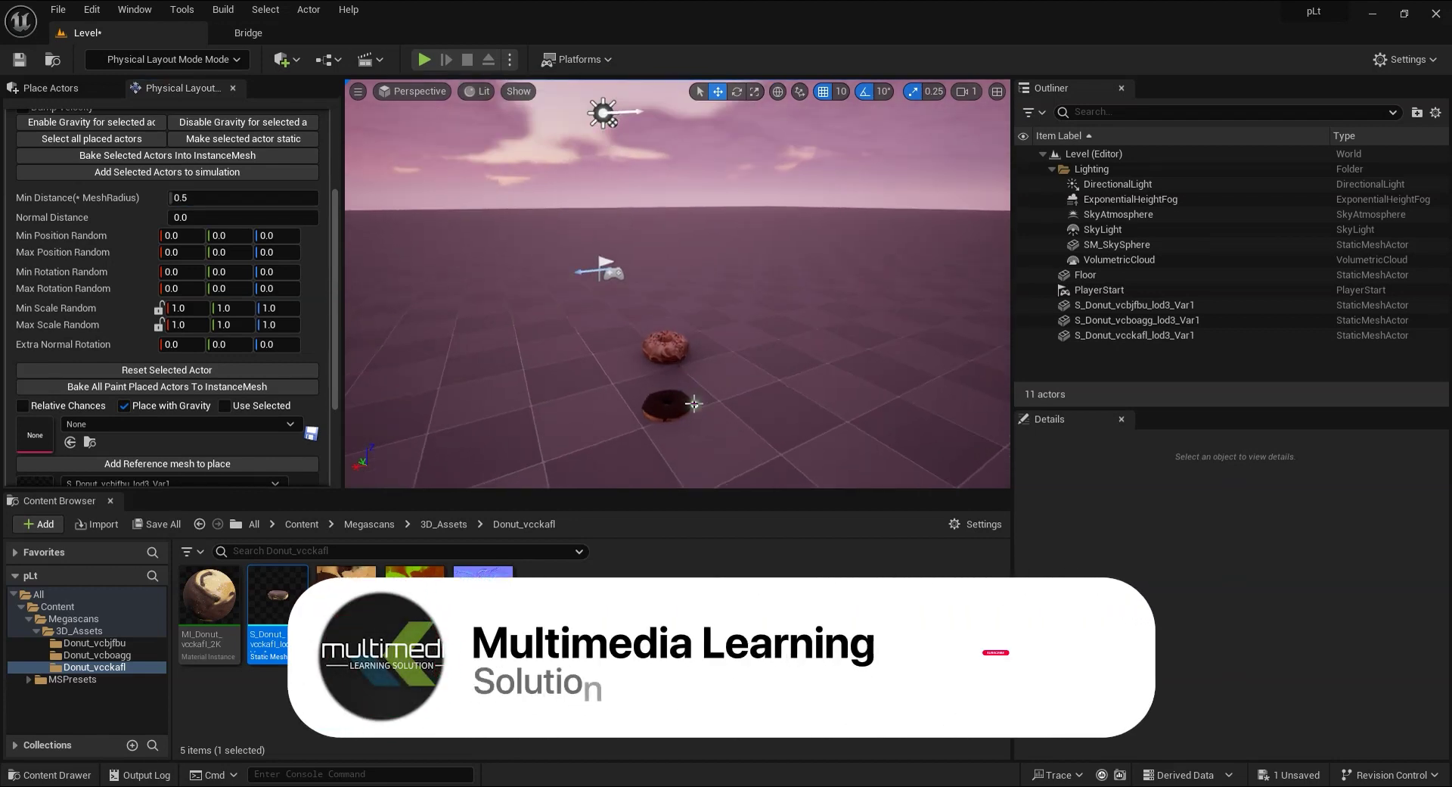
# Place a first few gravity-dropped donuts on the floor near the giant donut
pyautogui.click(658, 412)
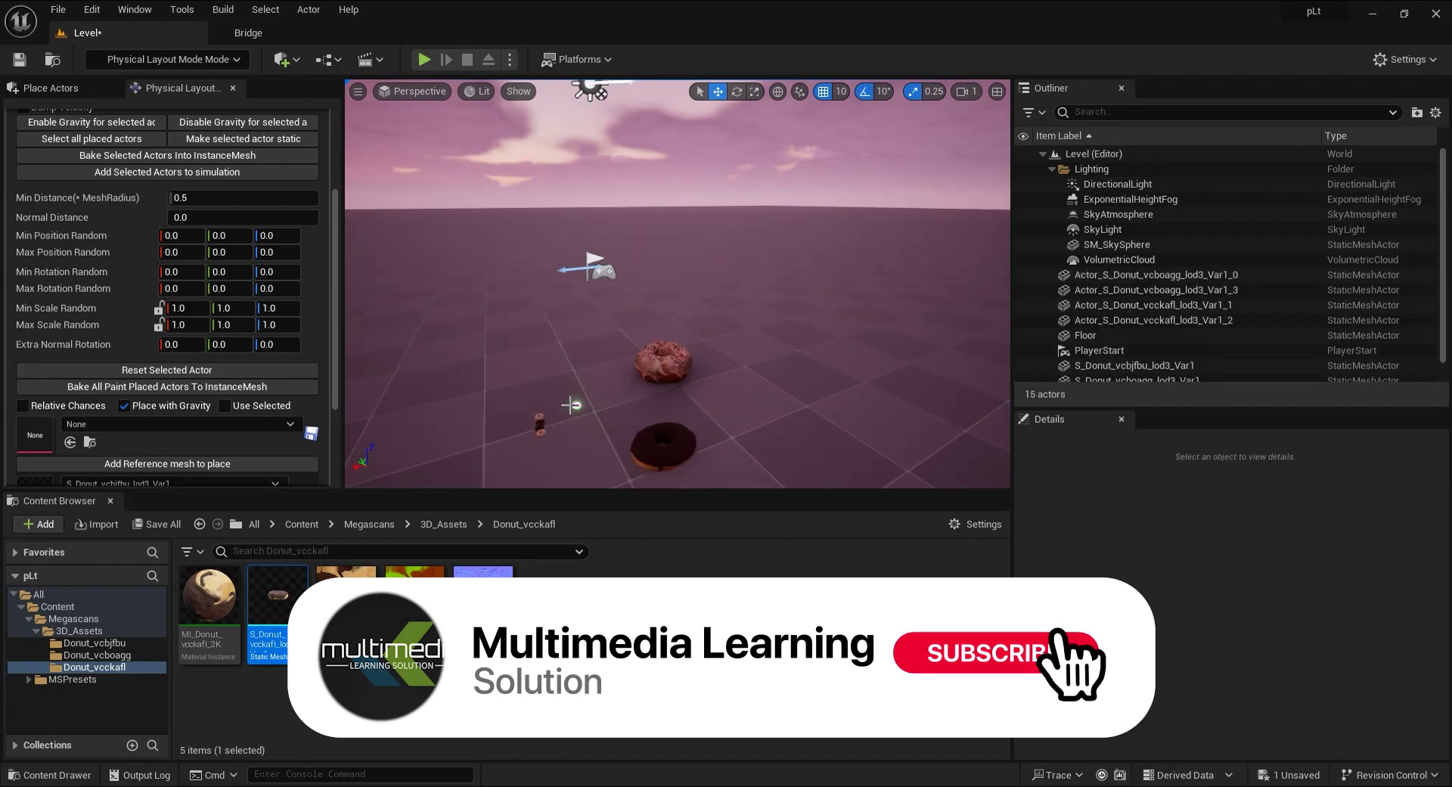
pyautogui.moveTo(611, 411)
pyautogui.mouseDown(button='right')
pyautogui.moveTo(655, 418)
pyautogui.moveTo(522, 446)
pyautogui.mouseUp(button='right')
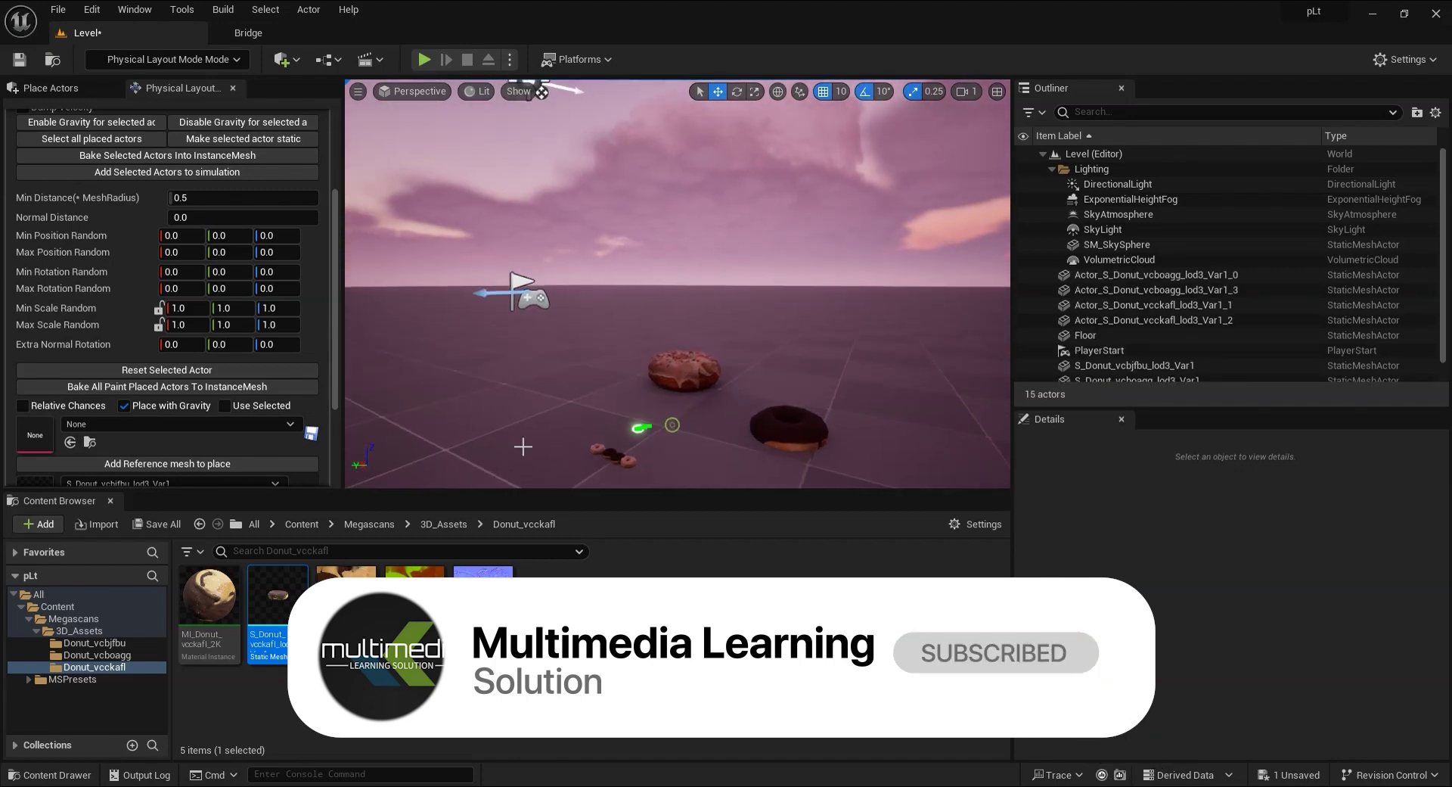
pyautogui.scroll(3, 636, 427)
pyautogui.click(734, 415)
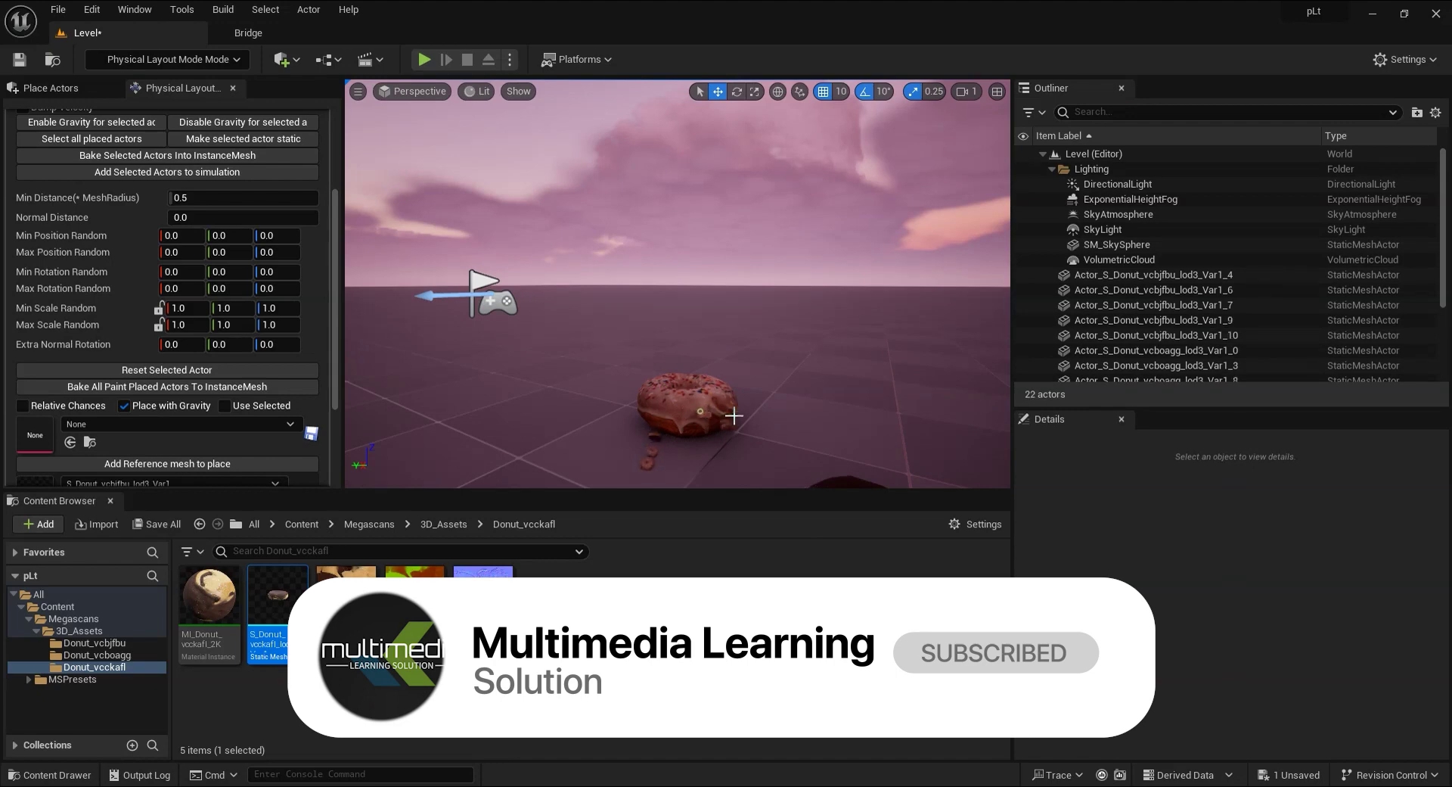
pyautogui.moveTo(740, 406)
pyautogui.mouseDown(button='right')
pyautogui.moveTo(787, 388)
pyautogui.moveTo(849, 406)
pyautogui.mouseUp(button='right')
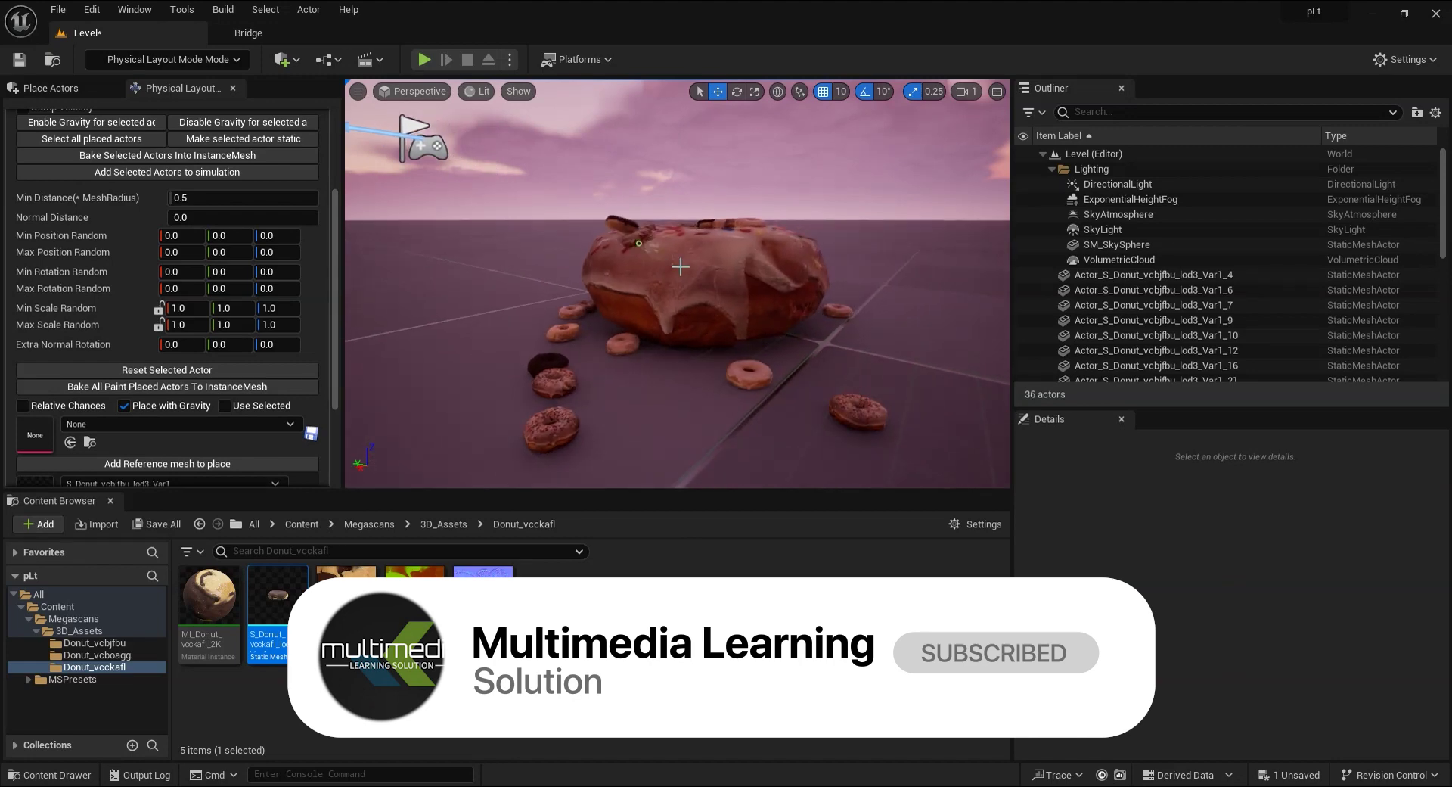
# Paint clusters of small donuts around the giant donut, reaching 160 actors
pyautogui.moveTo(681, 259)
pyautogui.mouseDown()
pyautogui.moveTo(657, 254)
pyautogui.moveTo(487, 324)
pyautogui.moveTo(762, 421)
pyautogui.moveTo(744, 306)
pyautogui.moveTo(782, 311)
pyautogui.mouseUp()
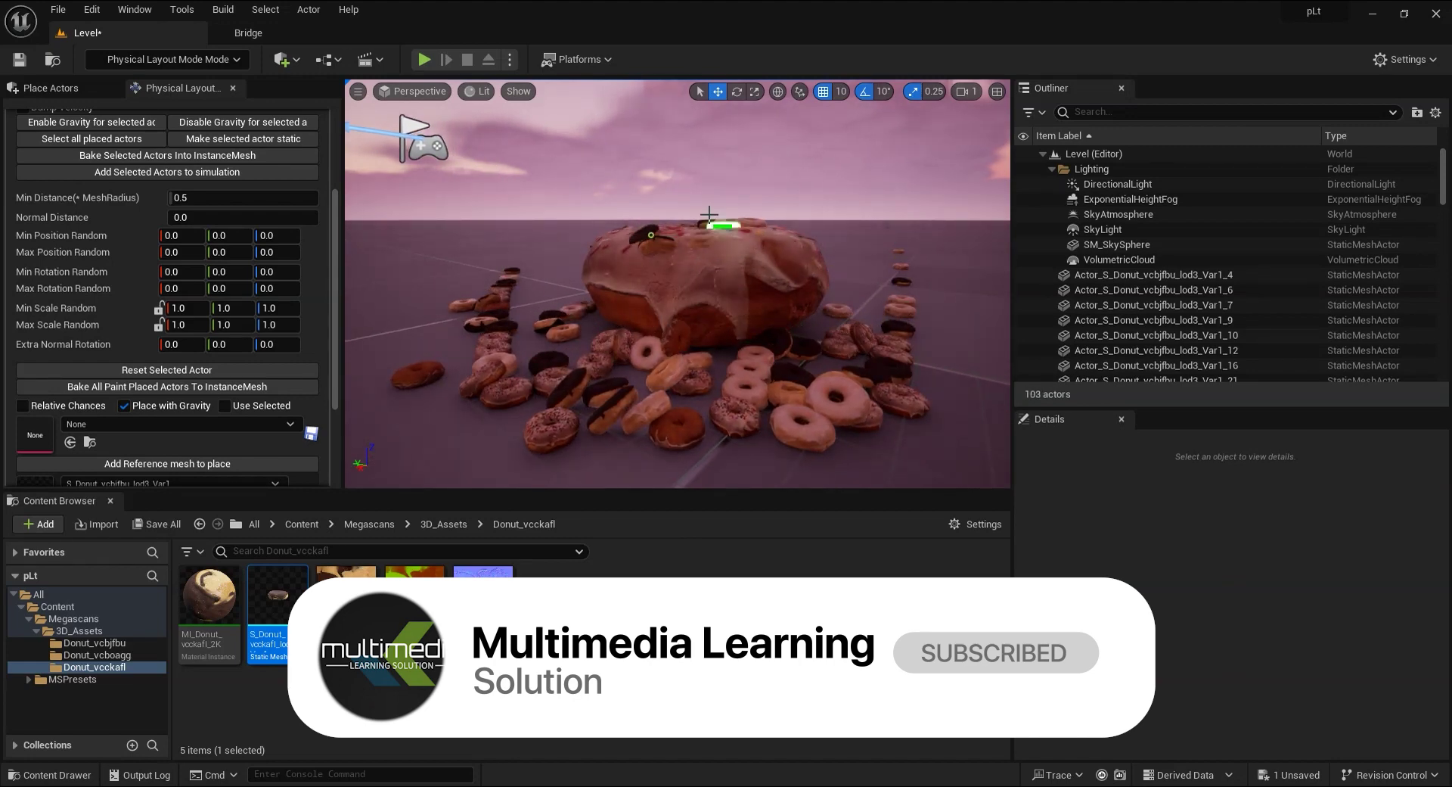
pyautogui.scroll(-10, 781, 311)
pyautogui.scroll(10, 700, 294)
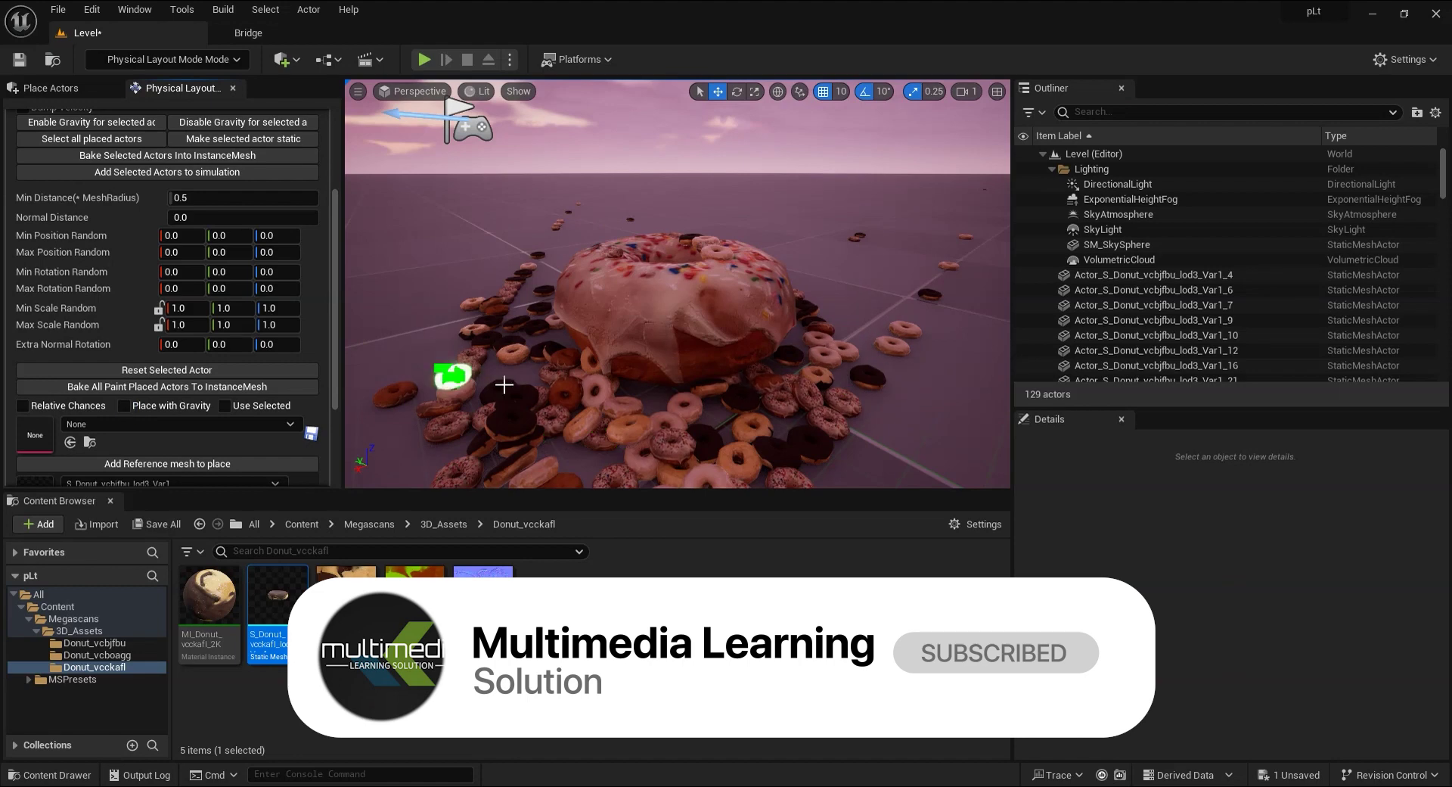
pyautogui.moveTo(593, 305); pyautogui.dragTo(529, 376)
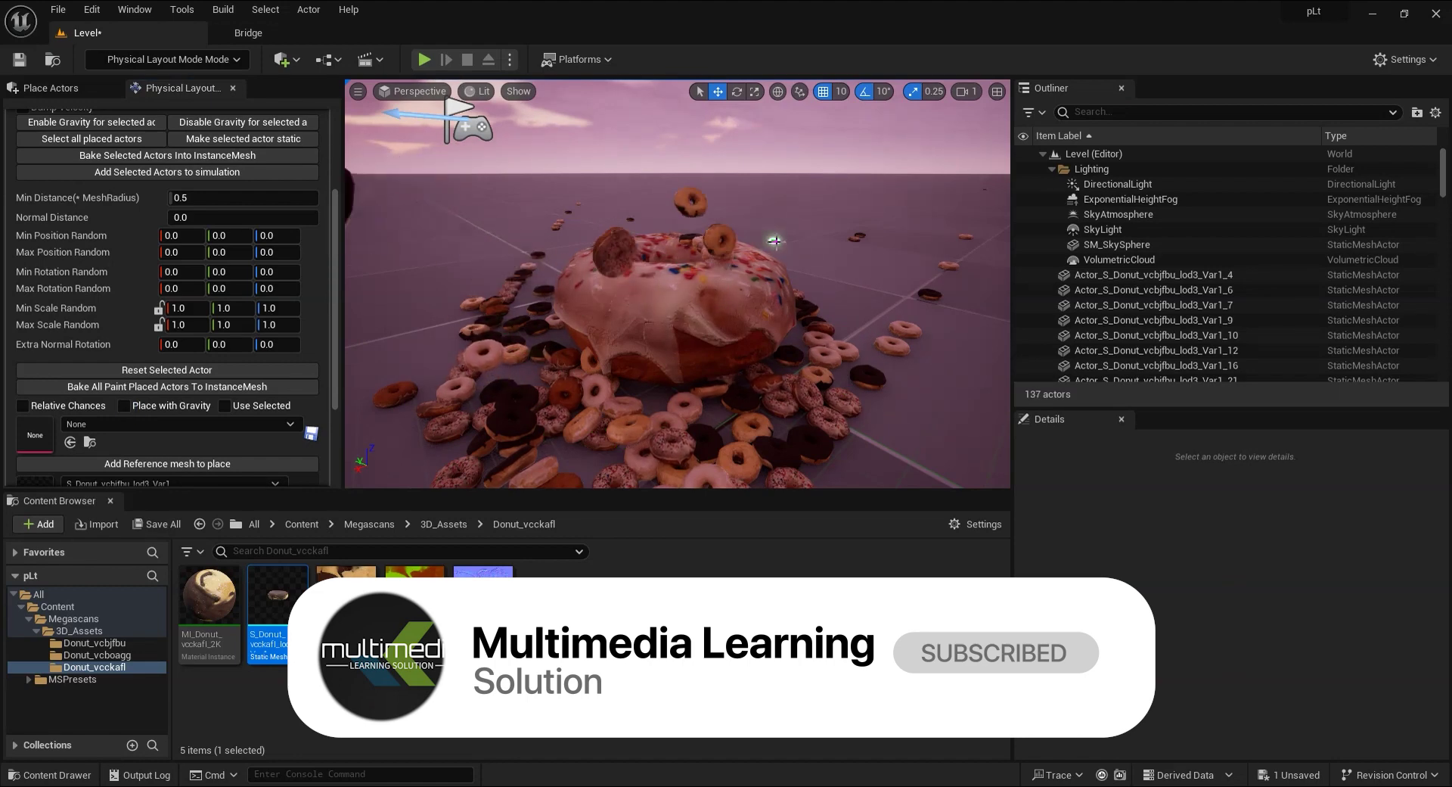
pyautogui.scroll(-5, 529, 376)
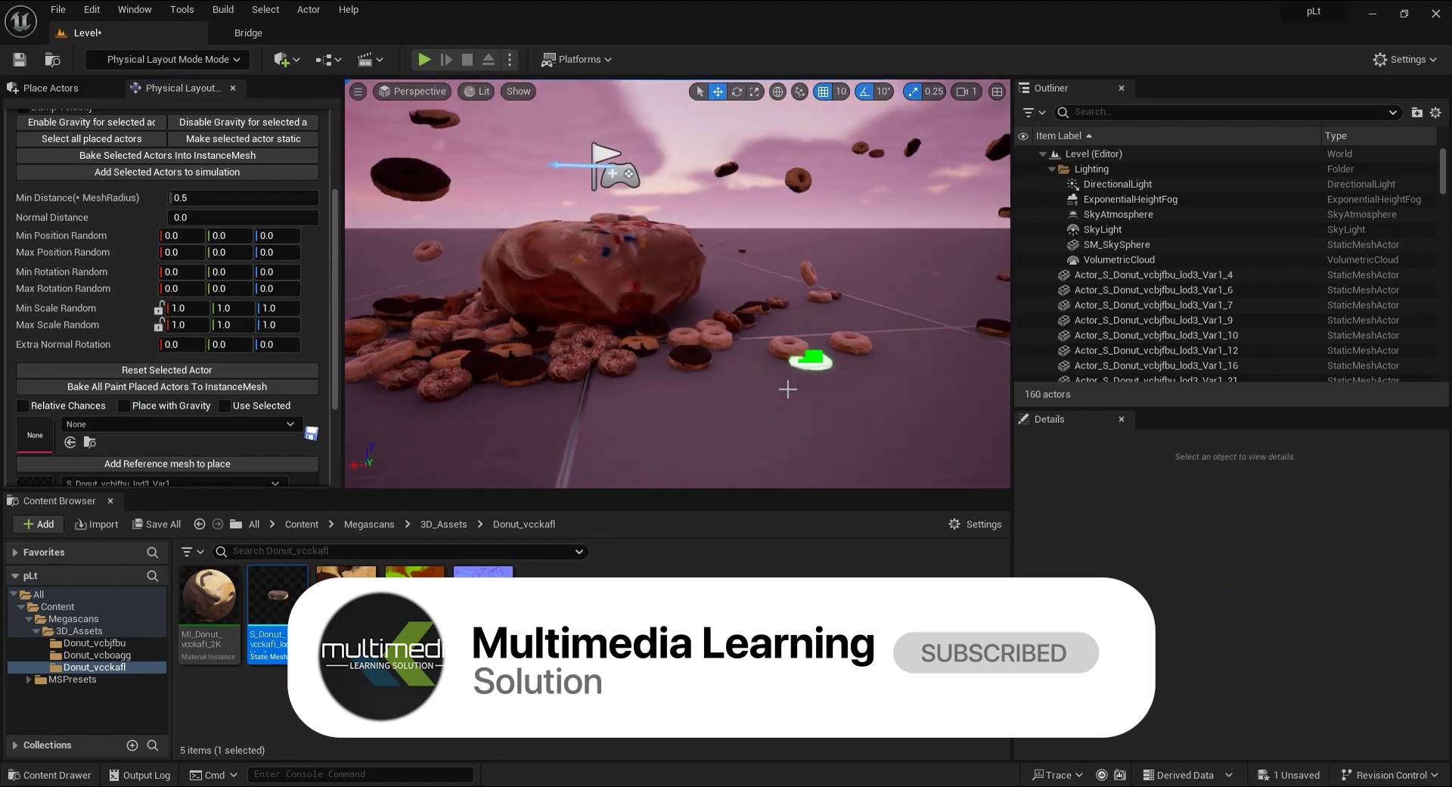
# Paint more donuts beside the giant donut and in trails across the floor
pyautogui.moveTo(502, 411); pyautogui.dragTo(643, 423)
pyautogui.moveTo(642, 423); pyautogui.dragTo(530, 287, button='right')
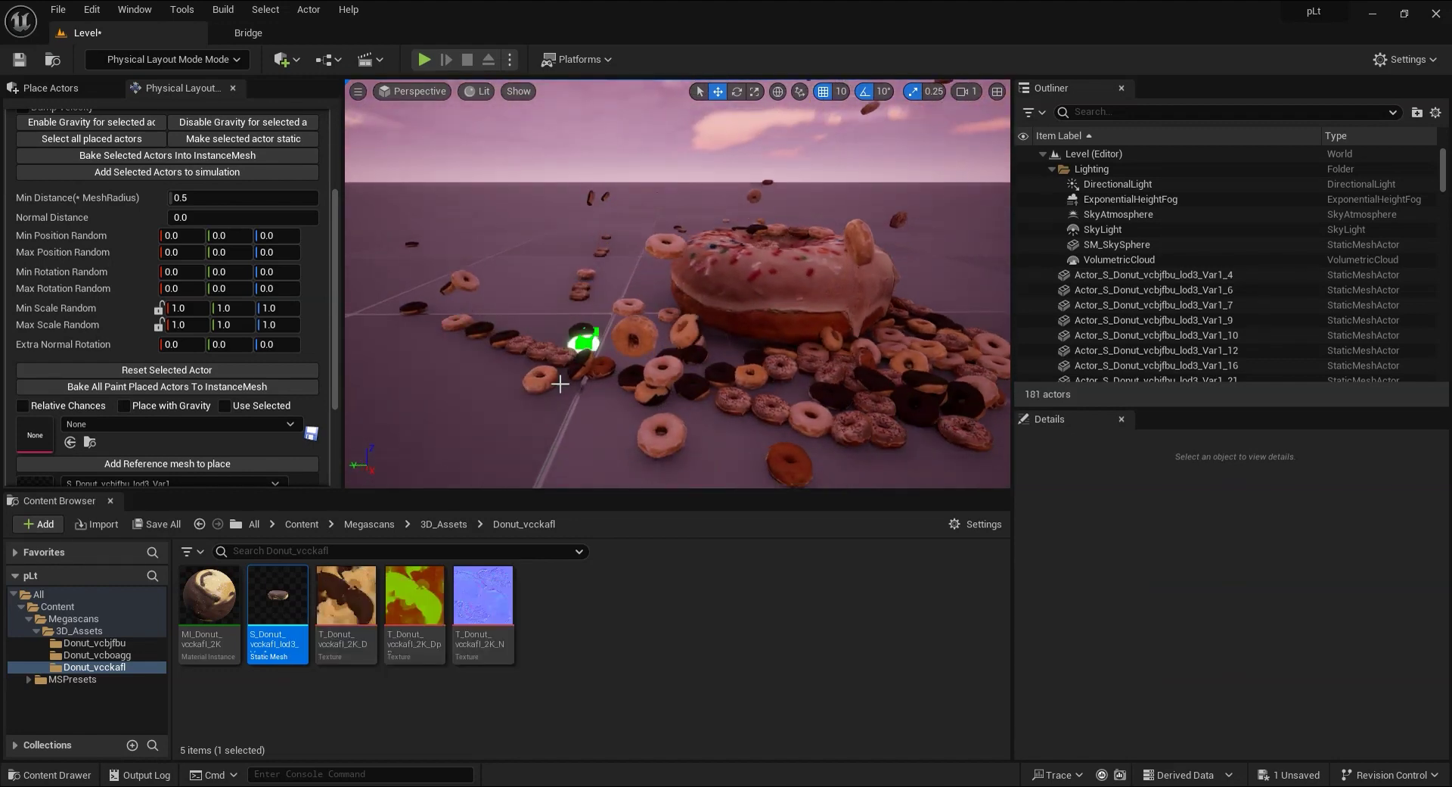
pyautogui.moveTo(593, 310); pyautogui.dragTo(946, 438)
pyautogui.scroll(2, 692, 401)
pyautogui.moveTo(692, 402); pyautogui.dragTo(908, 347, button='right')
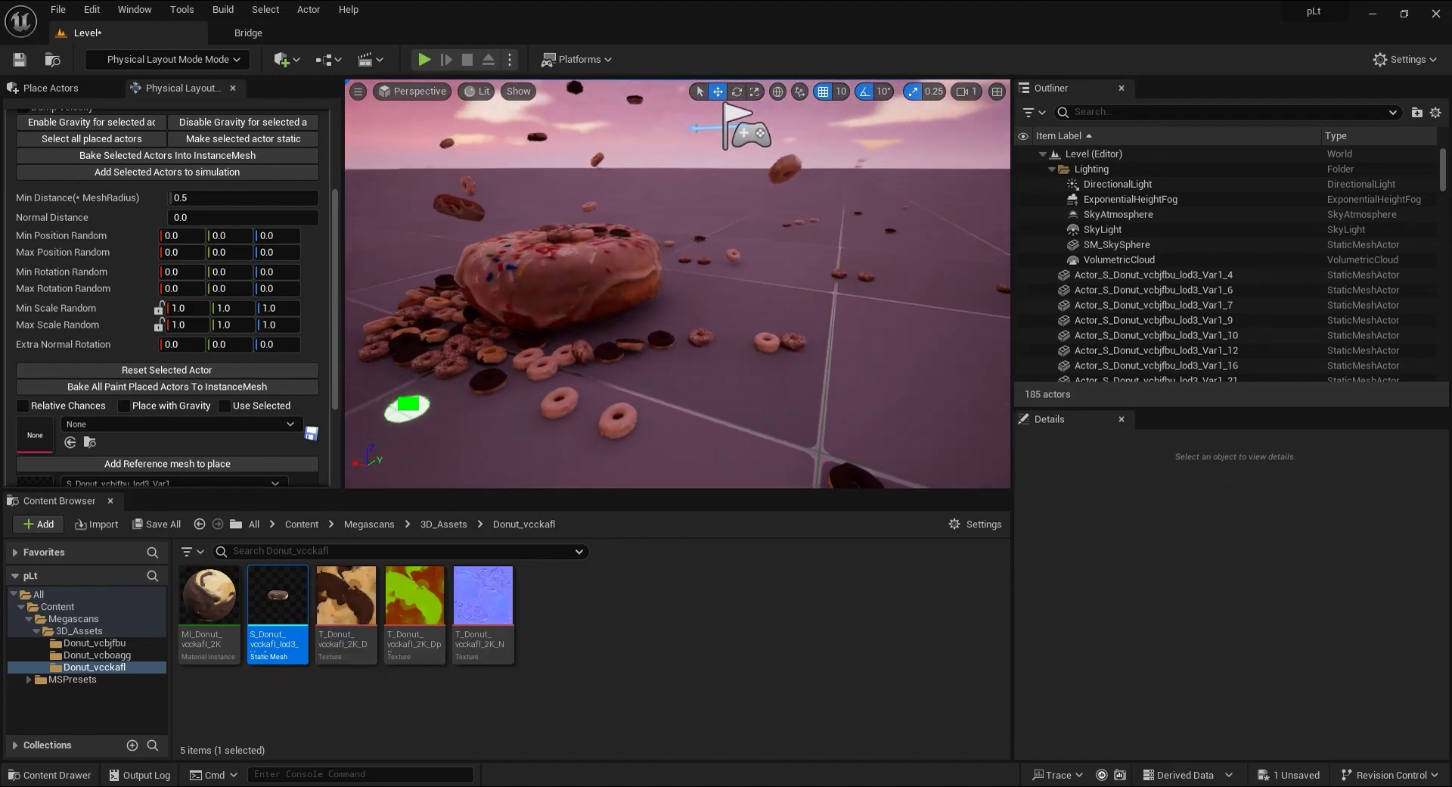
# Paint donuts farther out on the open floor, bringing the level to 244 actors
pyautogui.moveTo(908, 348)
pyautogui.mouseDown()
pyautogui.moveTo(673, 402)
pyautogui.moveTo(568, 476)
pyautogui.mouseUp()
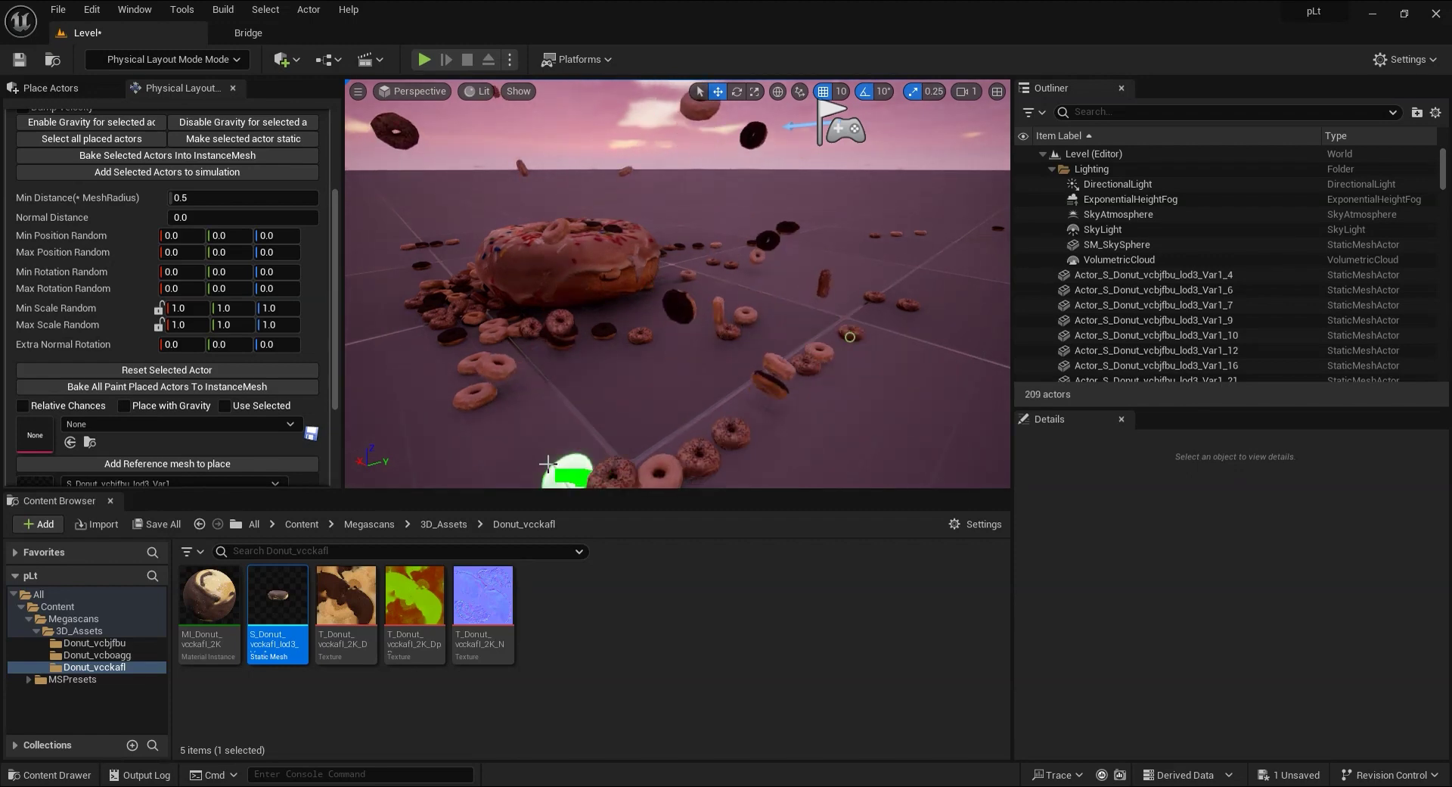
pyautogui.moveTo(568, 477); pyautogui.dragTo(893, 368, button='right')
pyautogui.moveTo(893, 369)
pyautogui.mouseDown()
pyautogui.moveTo(616, 388)
pyautogui.moveTo(918, 388)
pyautogui.moveTo(616, 479)
pyautogui.mouseUp()
pyautogui.moveTo(615, 479)
pyautogui.mouseDown(button='right')
pyautogui.moveTo(770, 416)
pyautogui.moveTo(678, 326)
pyautogui.mouseUp(button='right')
pyautogui.moveTo(678, 327); pyautogui.dragTo(950, 398)
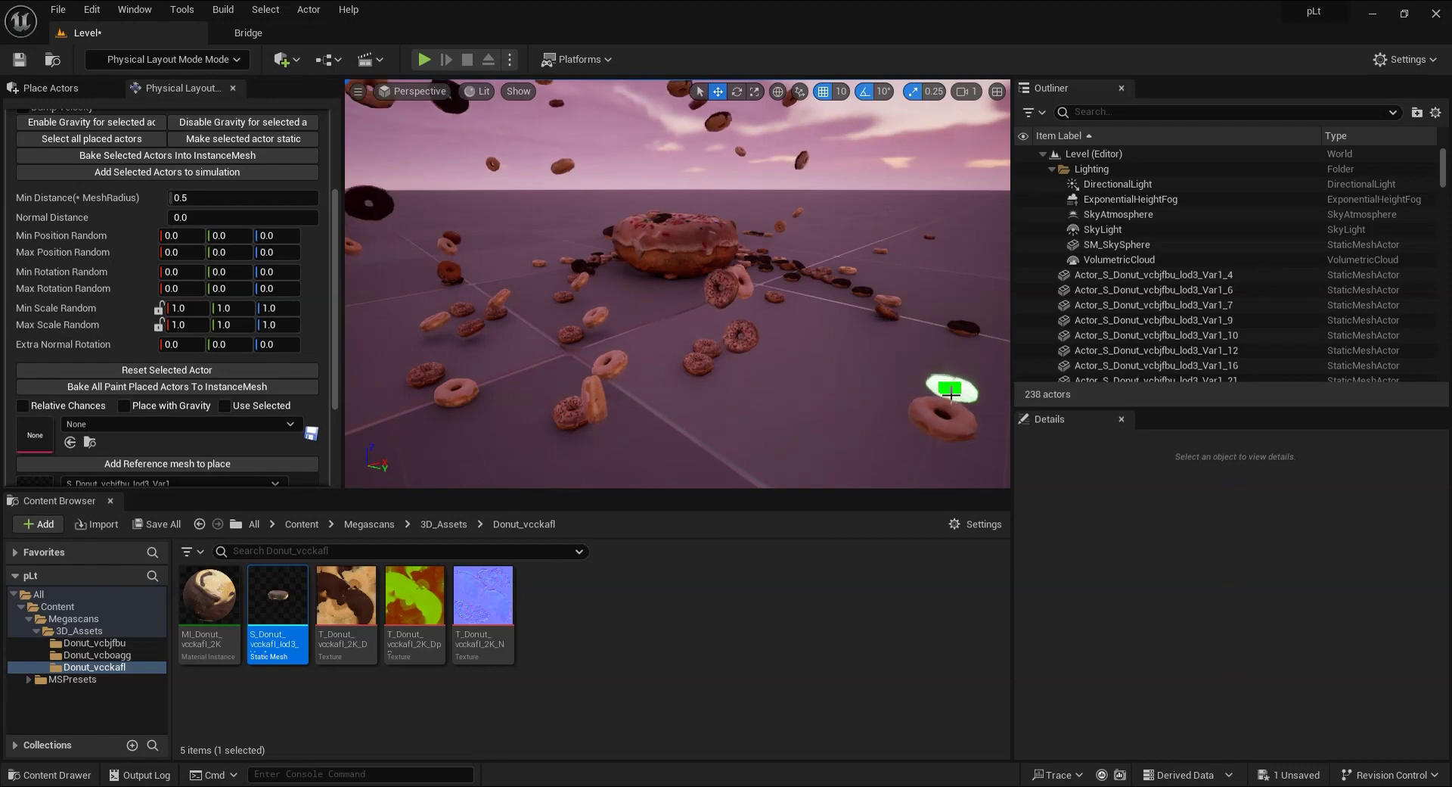
pyautogui.rightClick(949, 398)
pyautogui.press('Escape')
pyautogui.moveTo(798, 386); pyautogui.dragTo(887, 407, button='right')
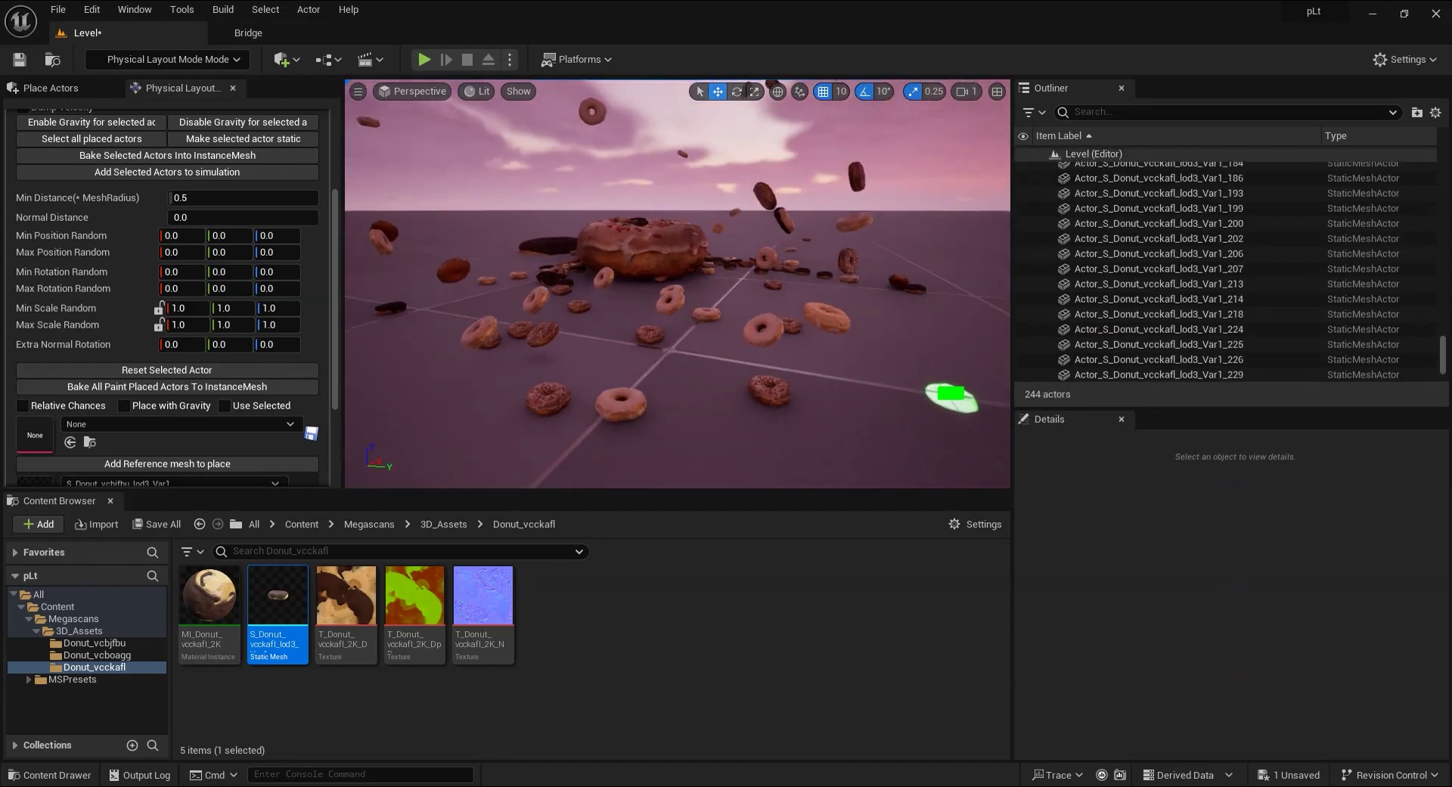